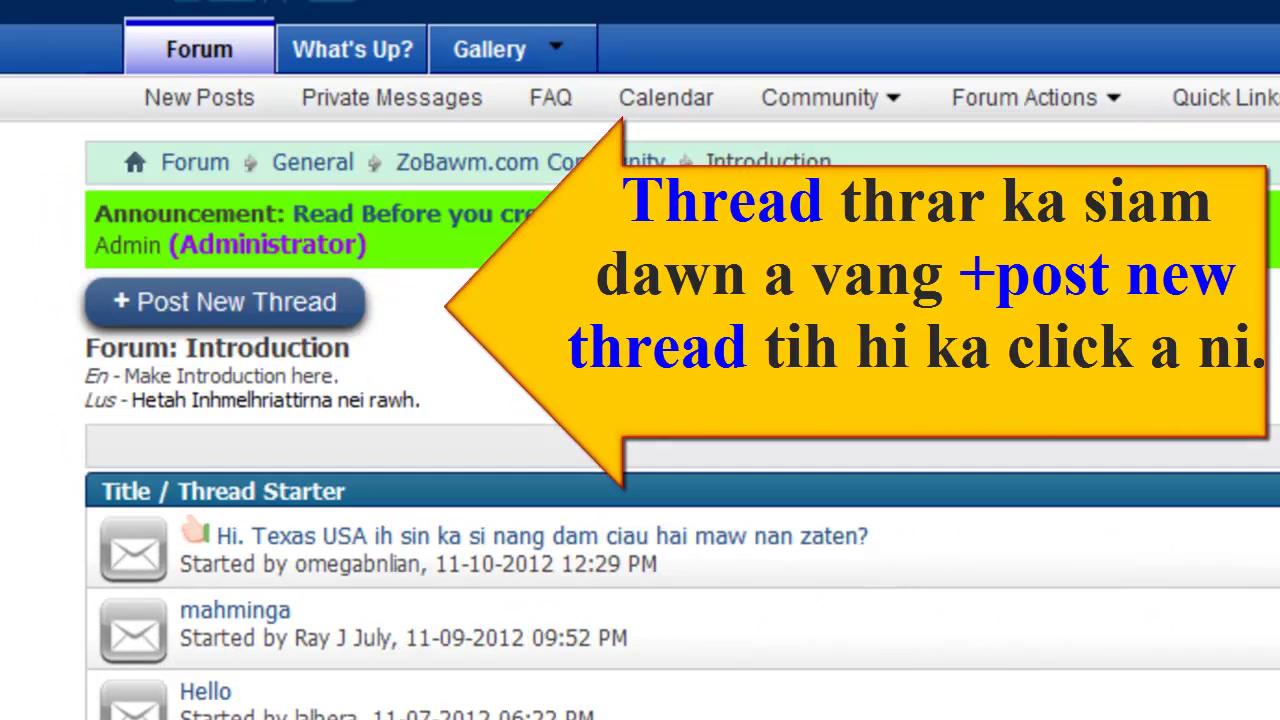
Start a new thread in the Introduction forum and title it "Ka introduce ve e....".
left_click(270, 290)
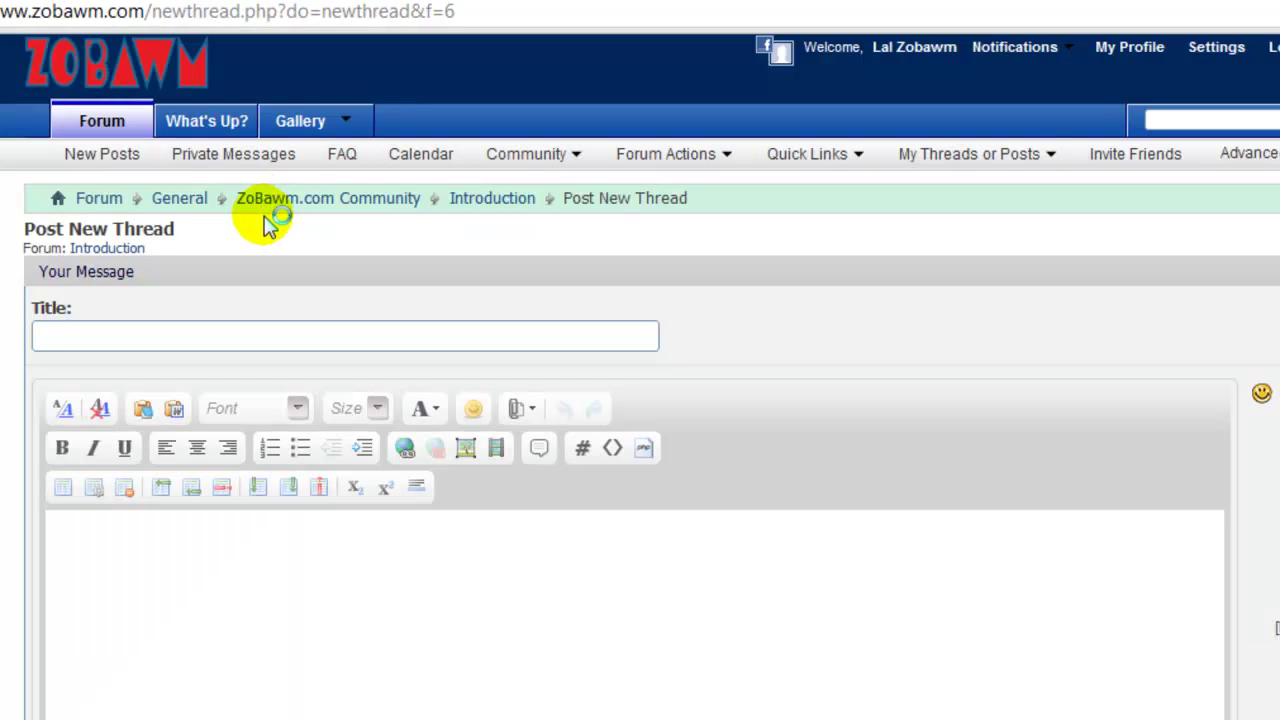
left_click(177, 336)
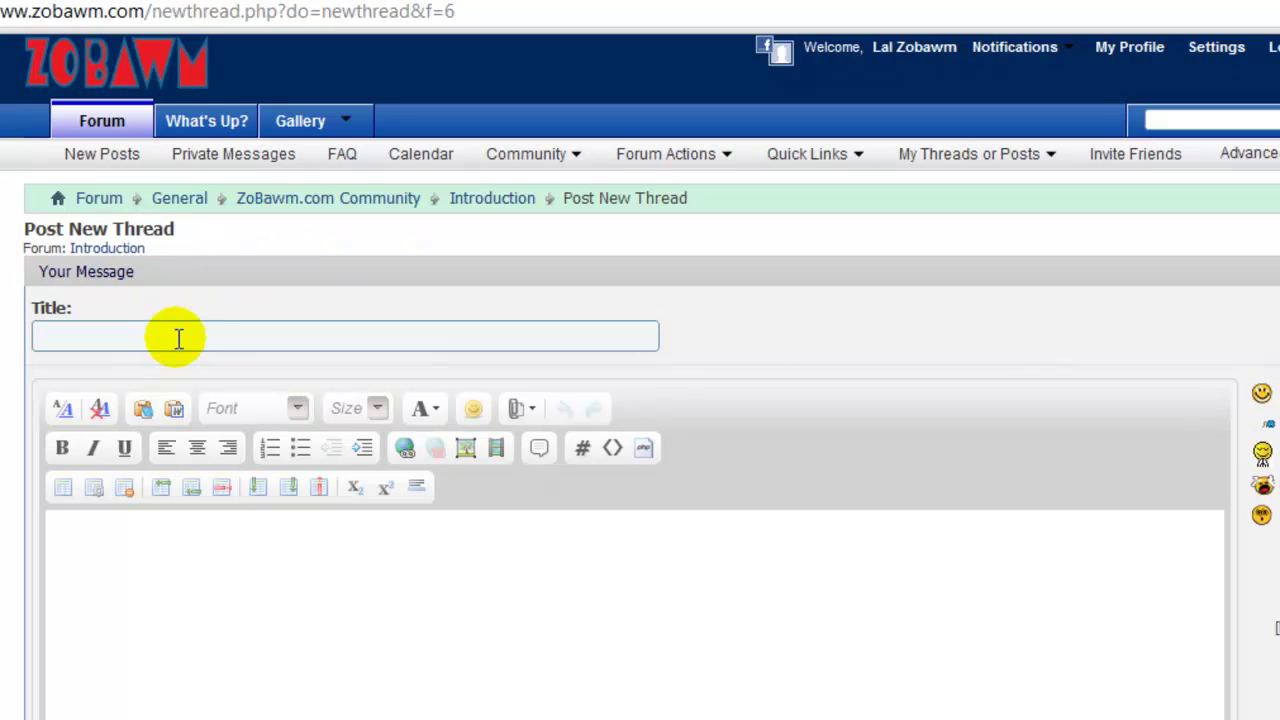
type("Ka")
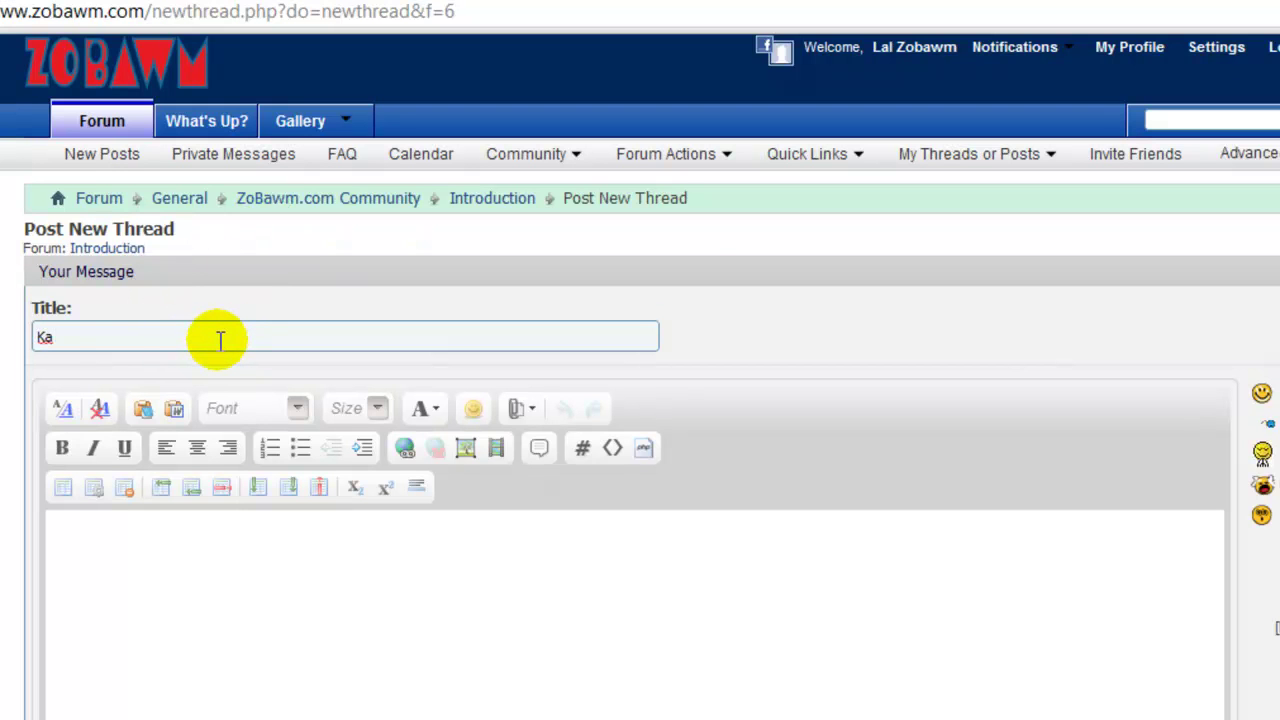
type(" in")
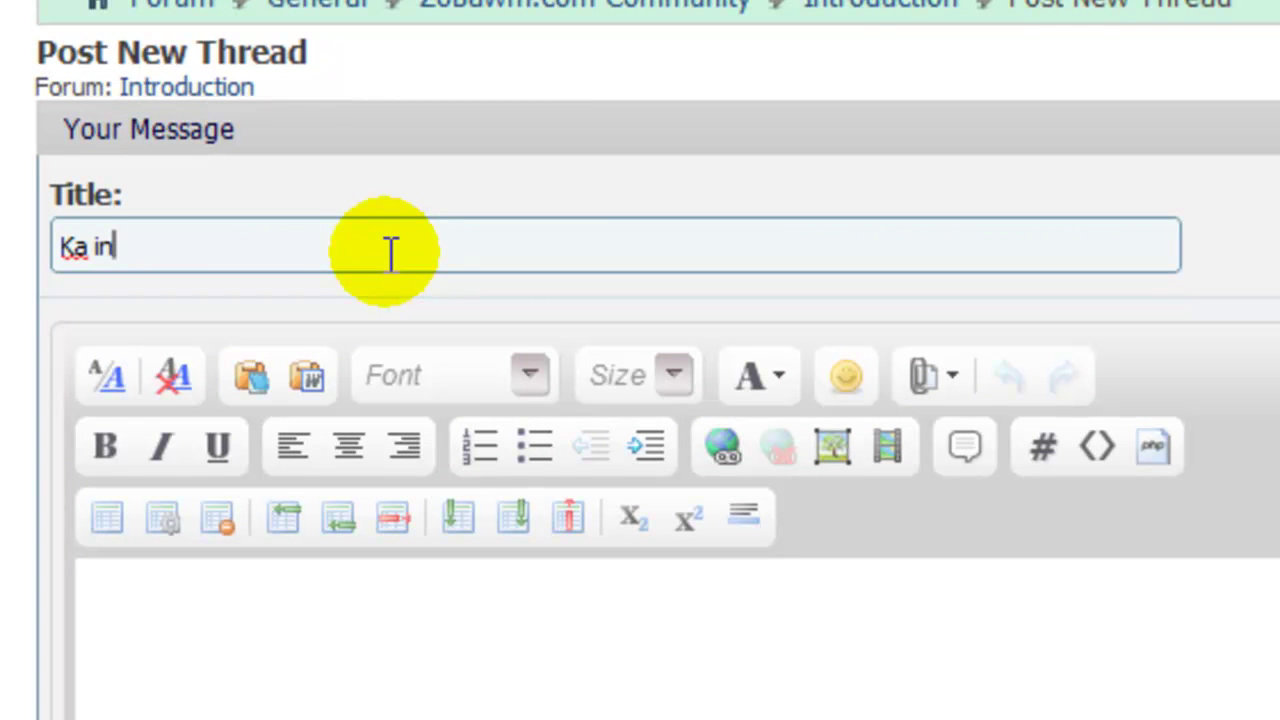
type("roduce ve ")
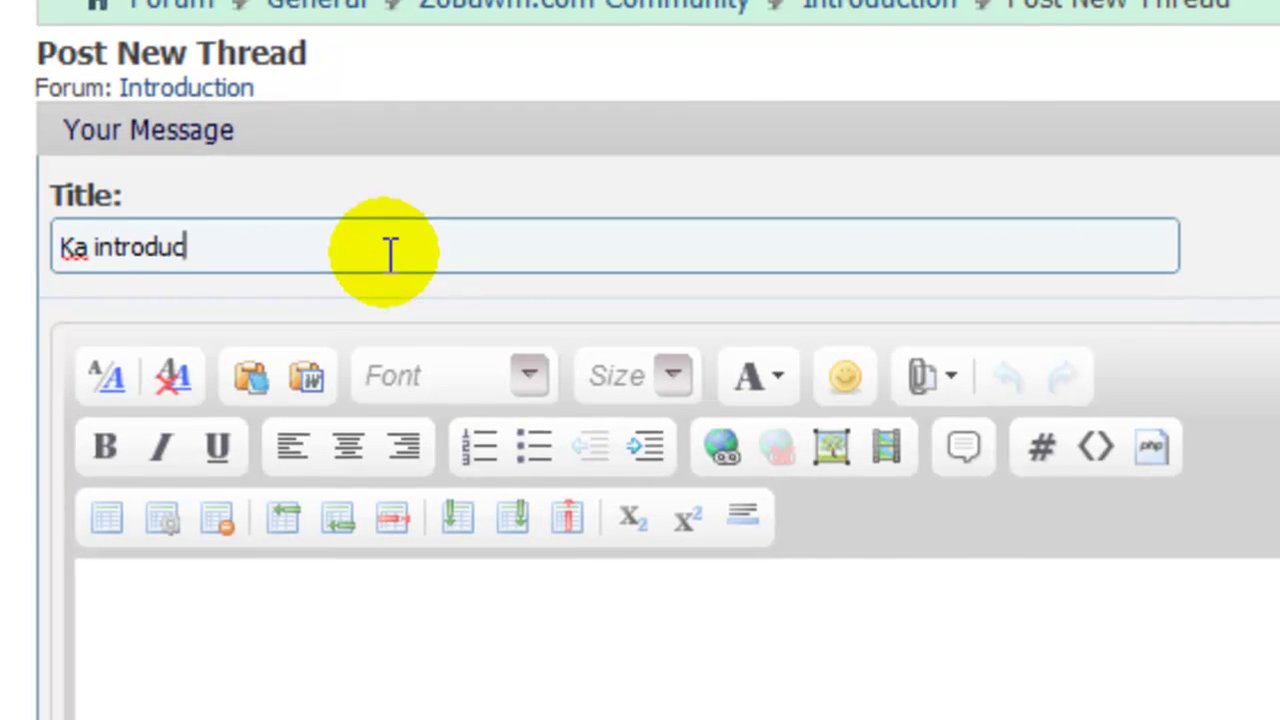
type("e")
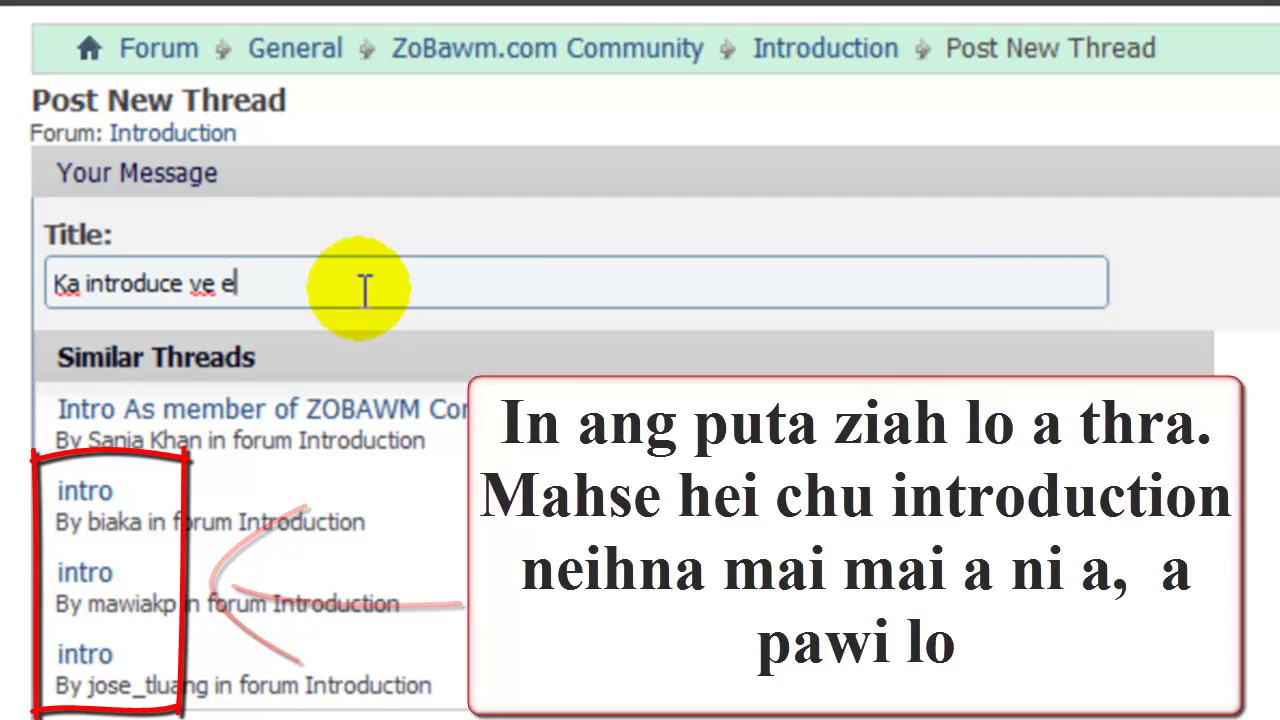
type("....")
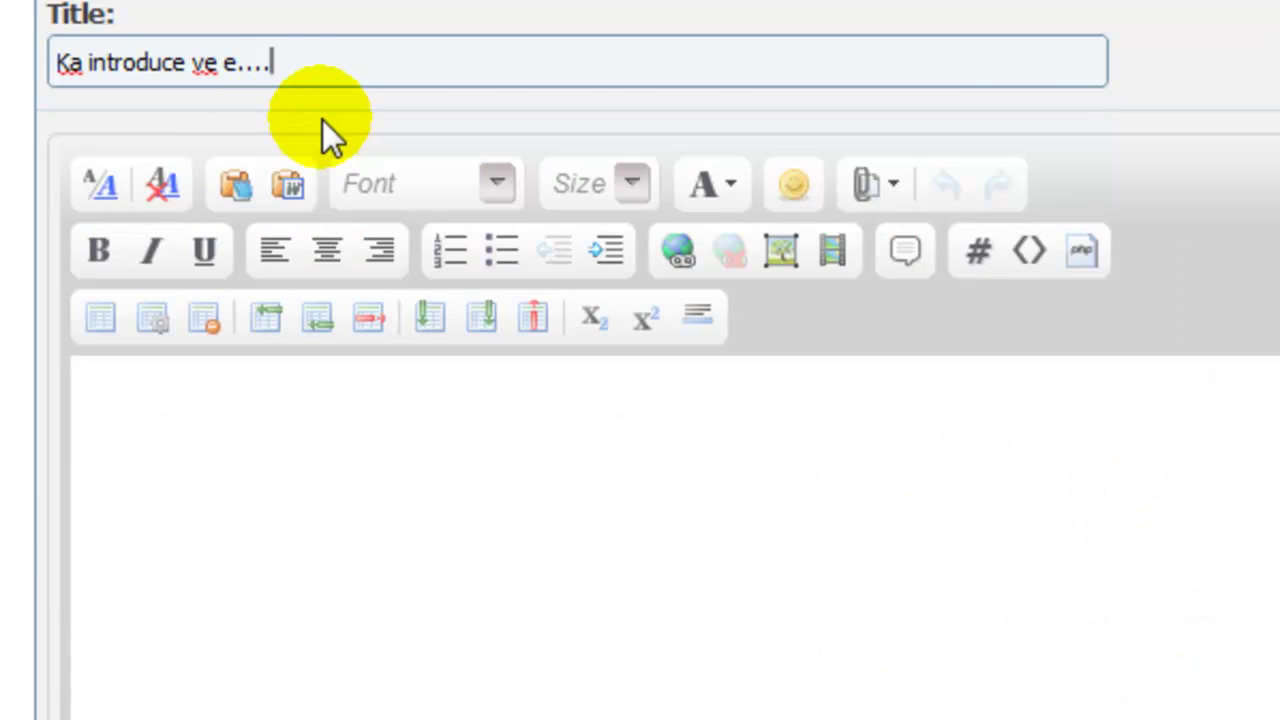
Replace the four dots at the end of the thread title with "!!!".
key("BackSpace")
key("BackSpace")
key("BackSpace")
key("BackSpace")
type("!!!")
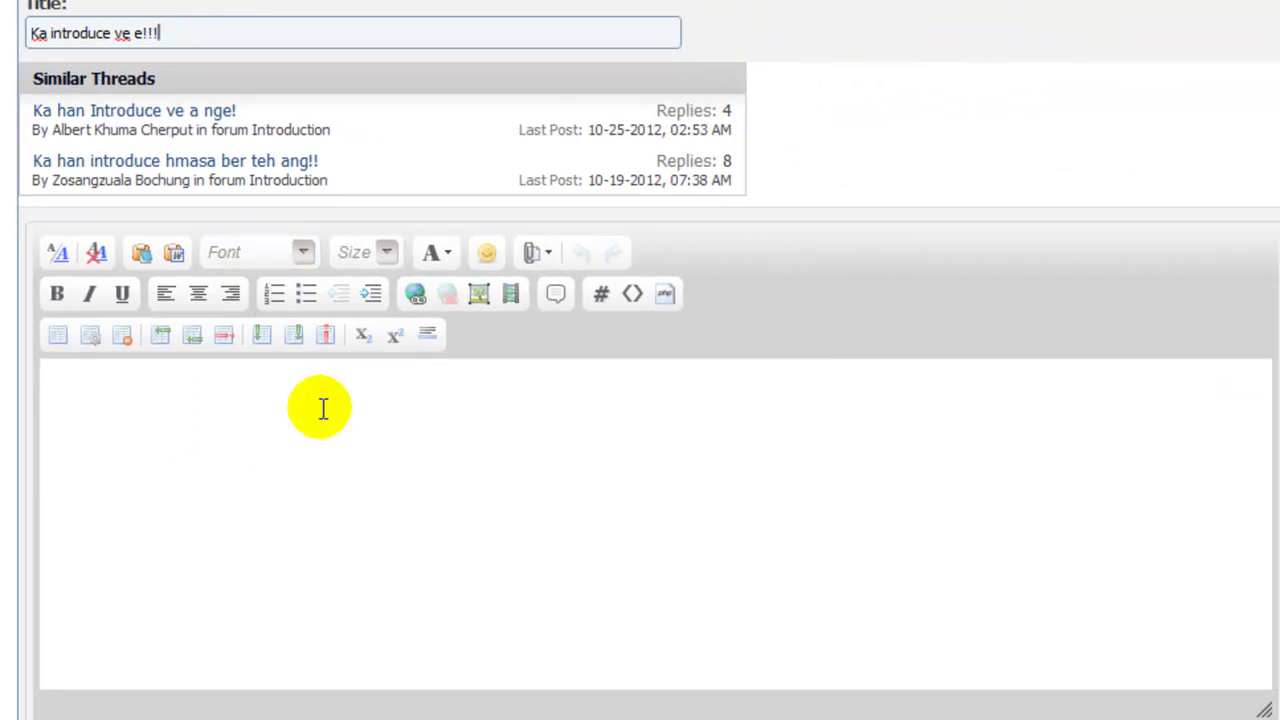
Write the introduction message beginning "Zobawm hman dan videoa tih chhuah ka tuma min reply kher a ngai lovang" and add a new line after it.
left_click(323, 408)
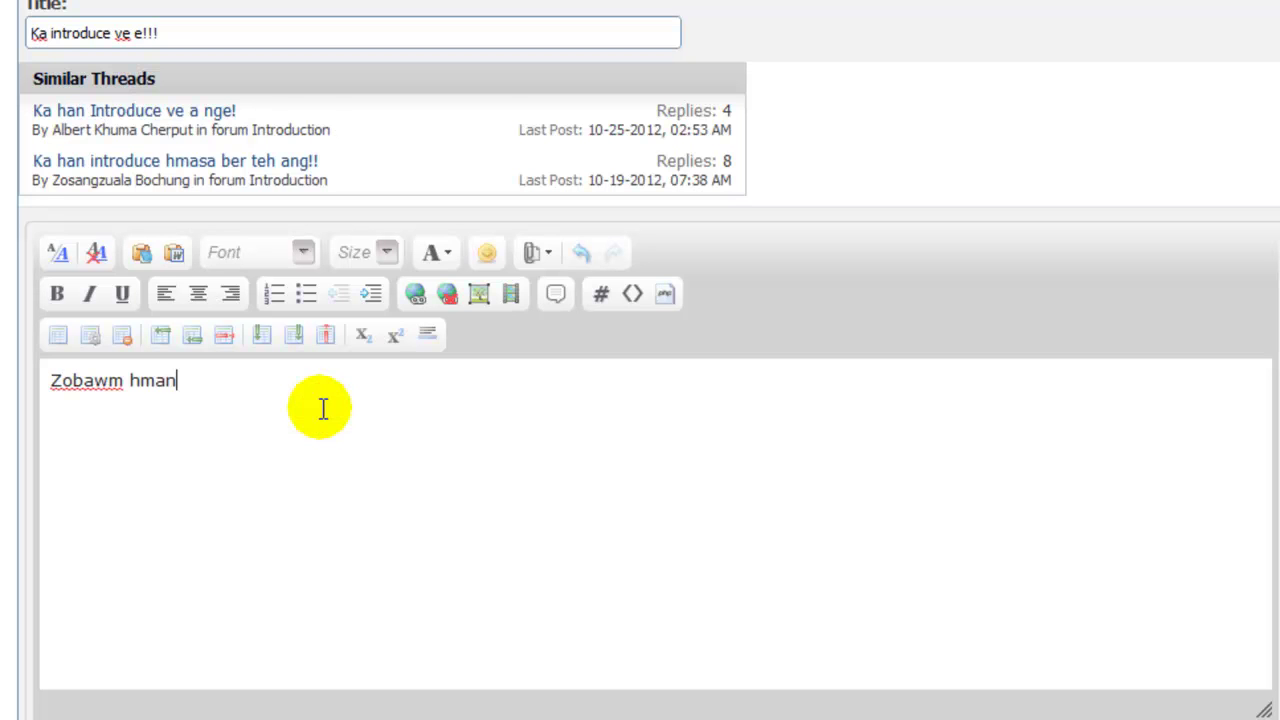
key("BackSpace")
key("BackSpace")
key("BackSpace")
key("BackSpace")
type("videoa tih chhuah")
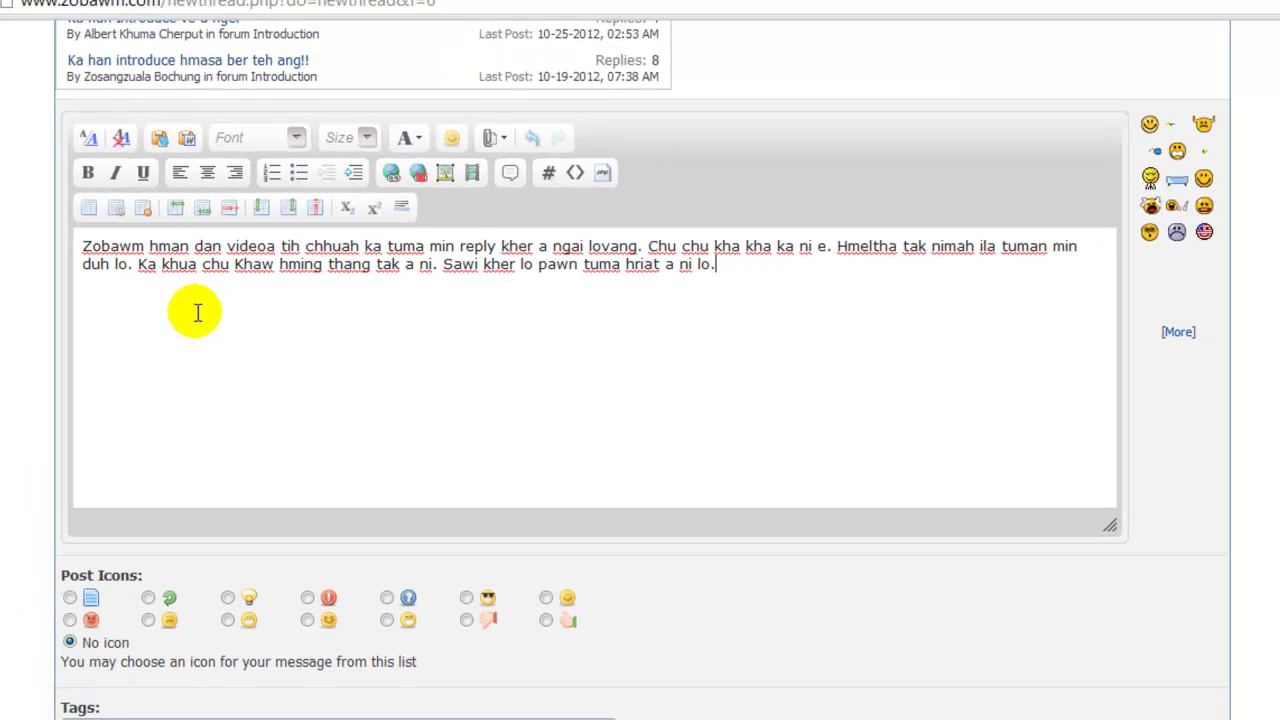
key("Return")
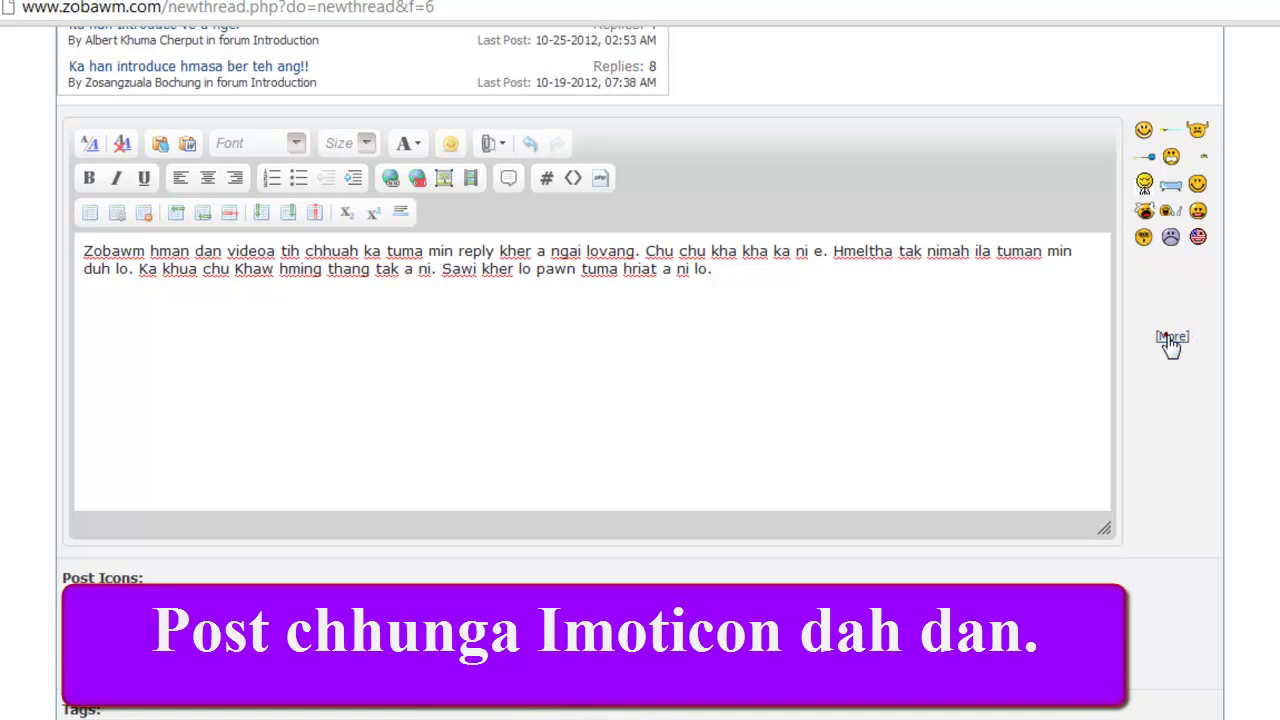
Open the full smilie list and search it for "ban" to find the :banplease: smilie.
left_click(1170, 338)
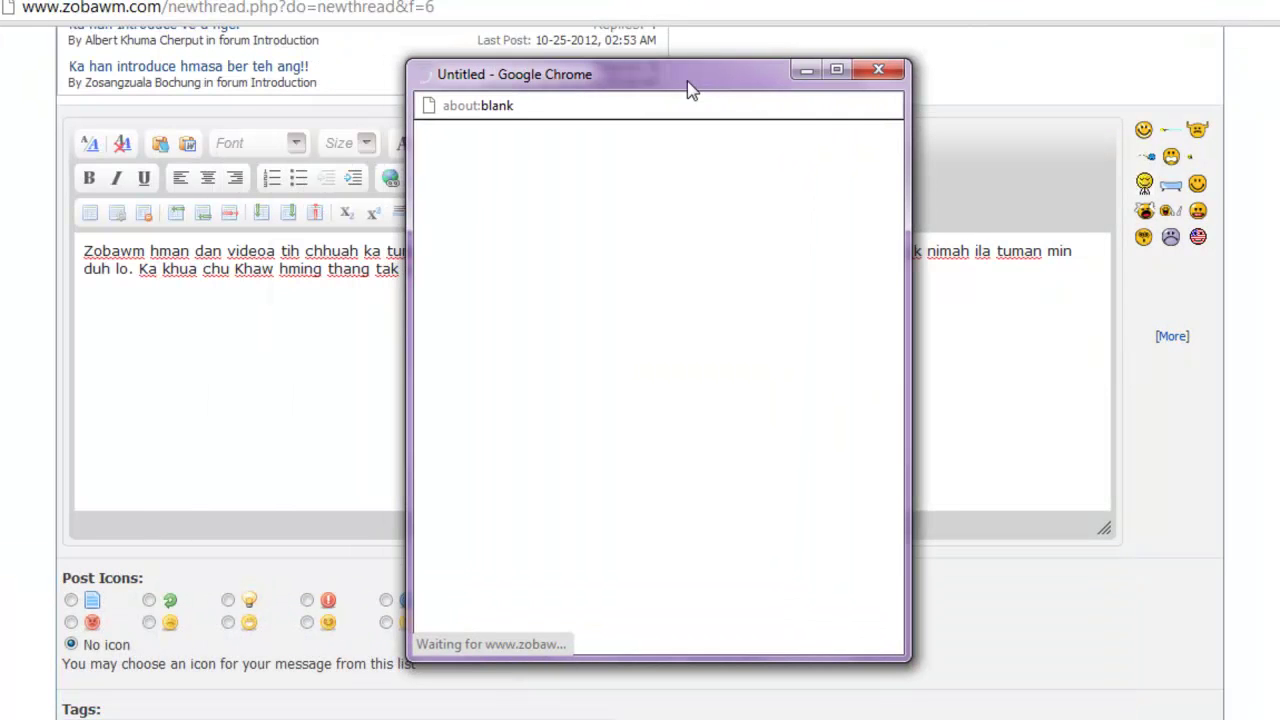
left_click_drag(894, 181, 899, 203)
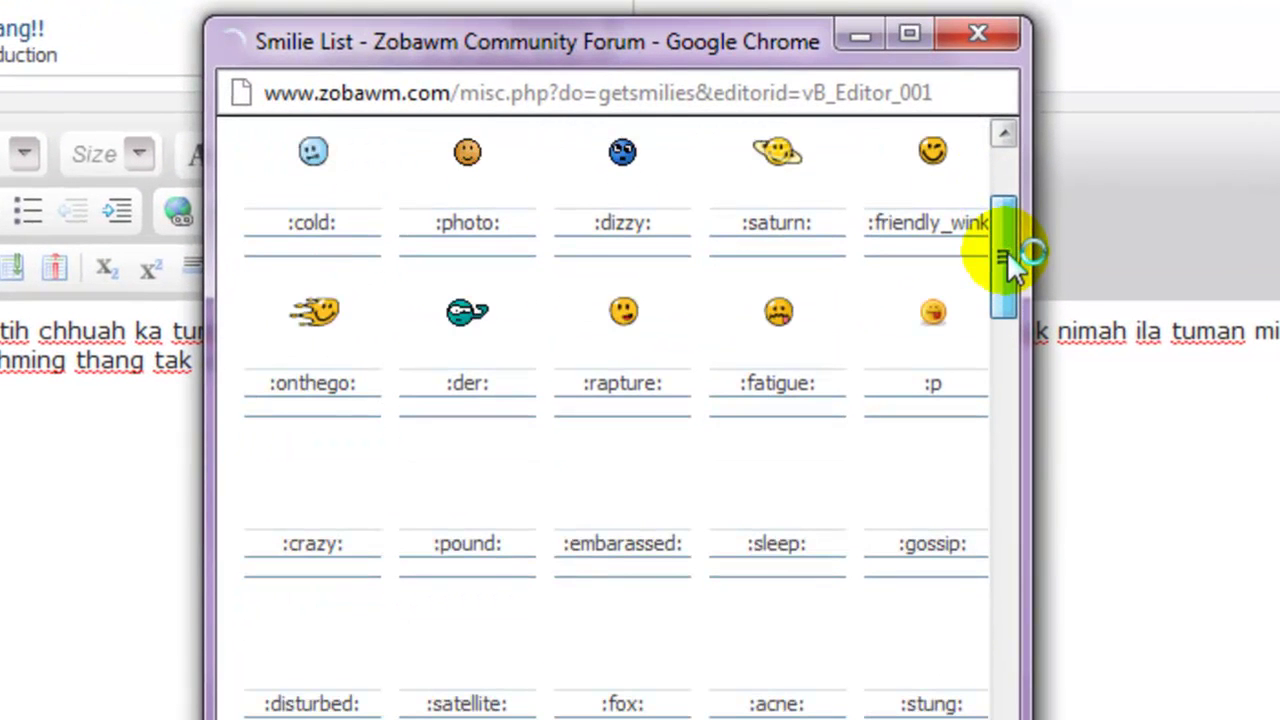
left_click_drag(1007, 251, 980, 394)
scroll(770, 500, "down", 3)
scroll(780, 480, "down", 10)
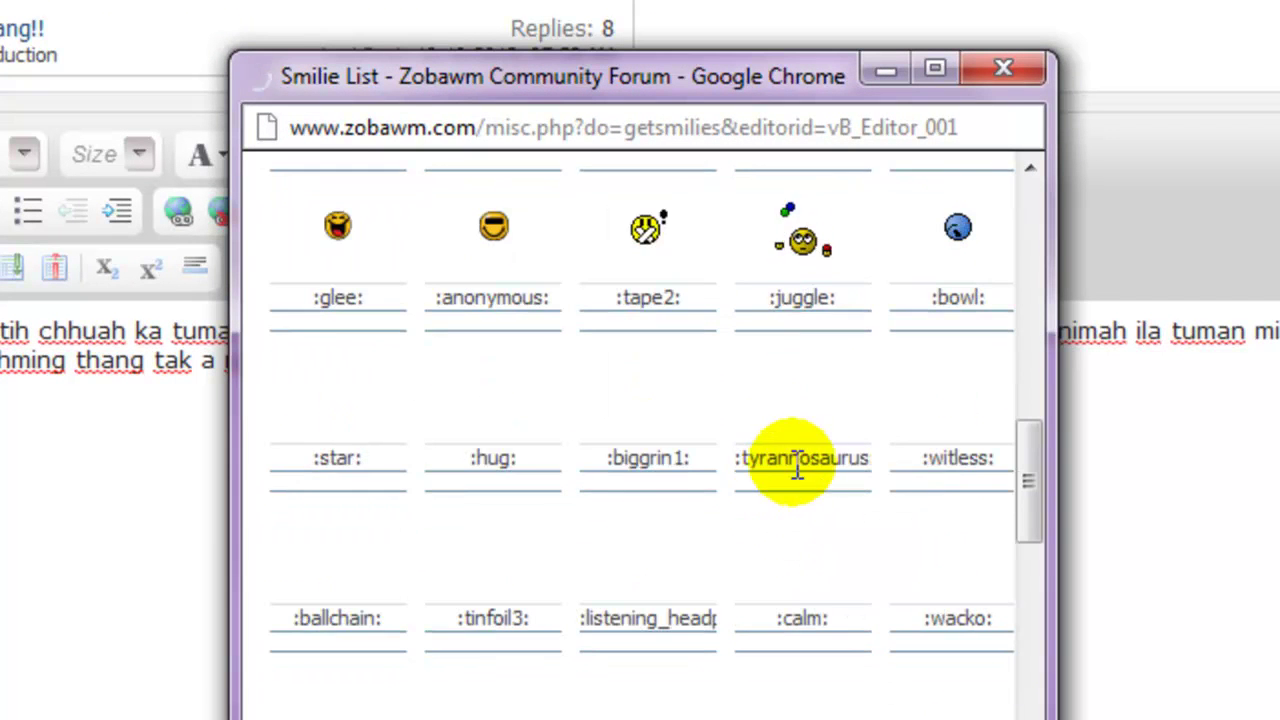
key("ctrl+f")
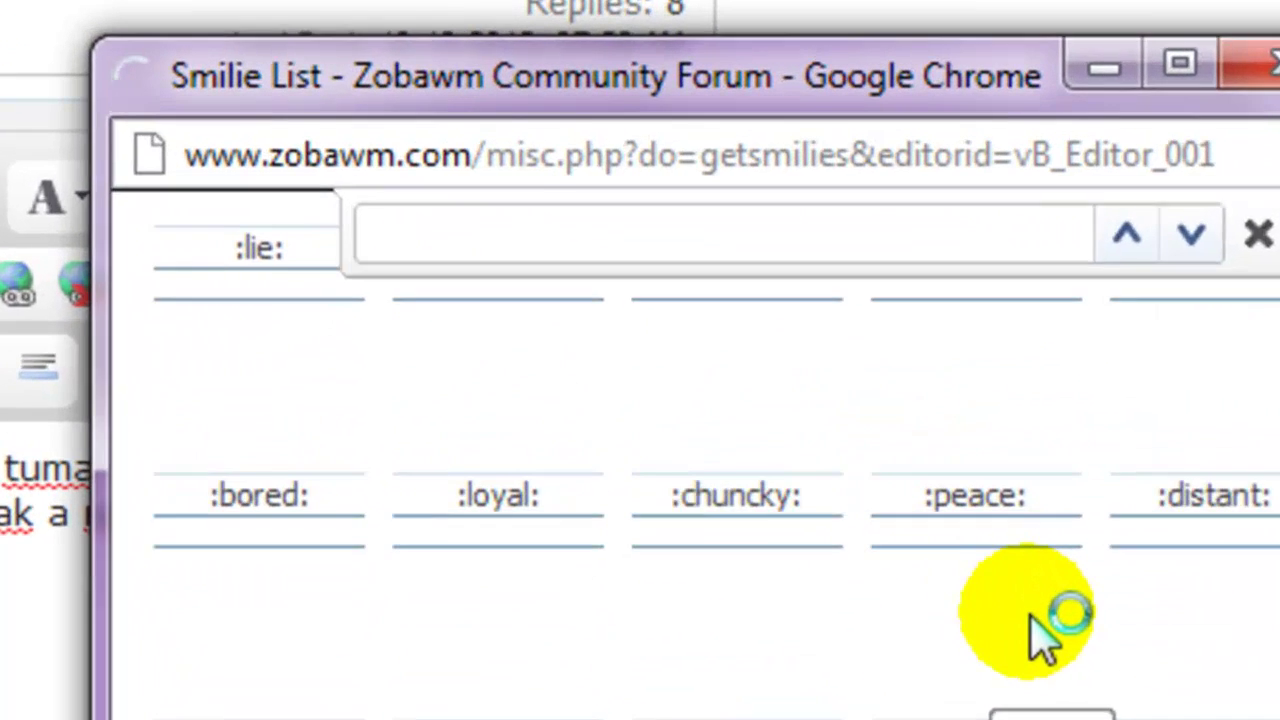
type("ban")
key("Return")
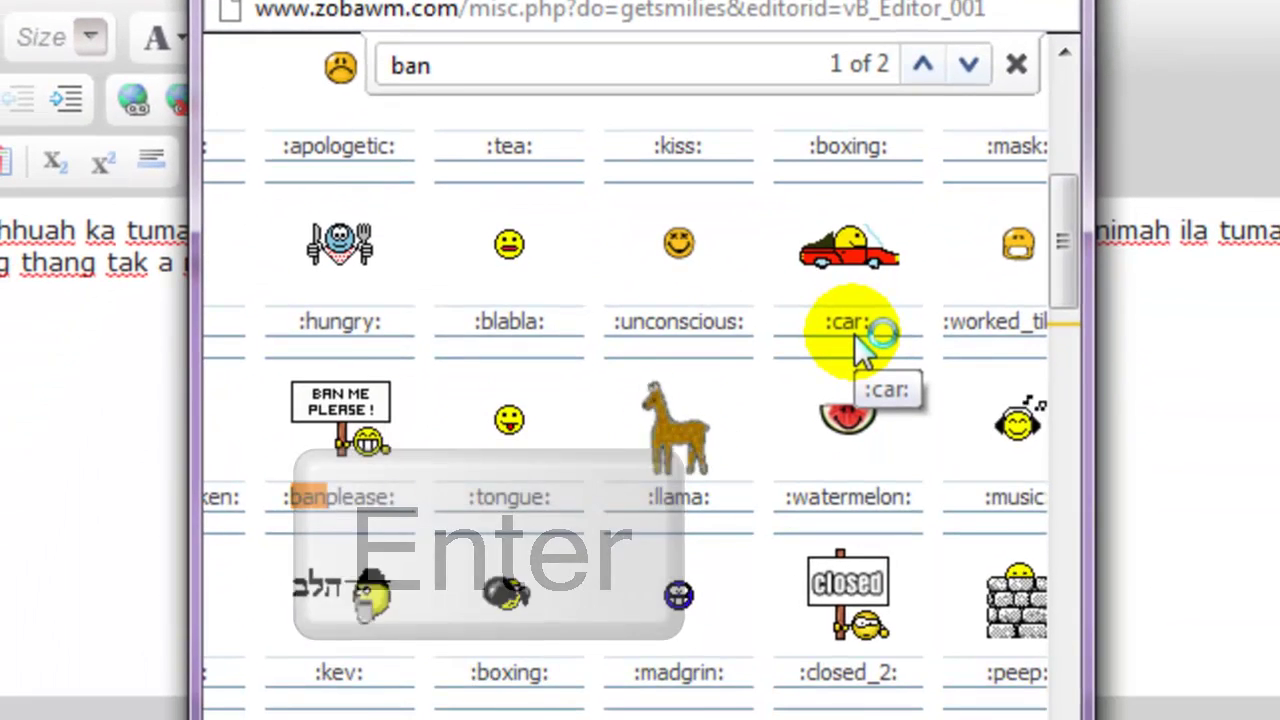
key("Return")
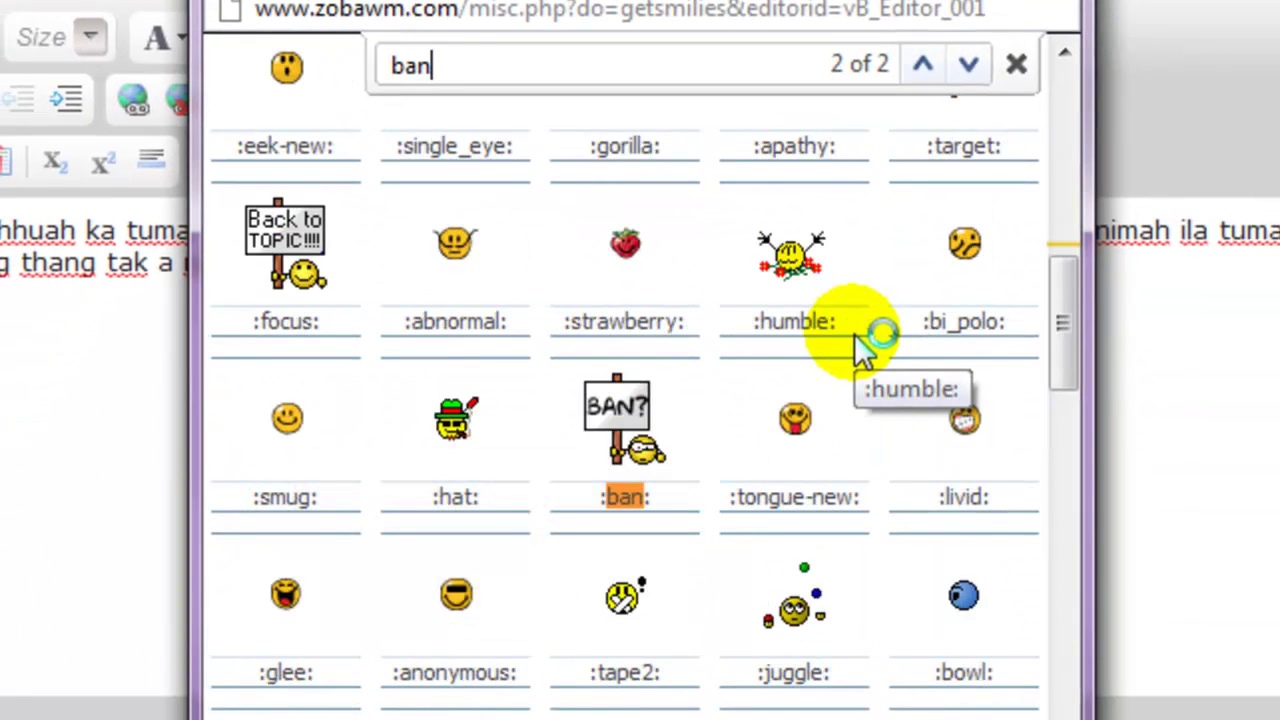
key("Return")
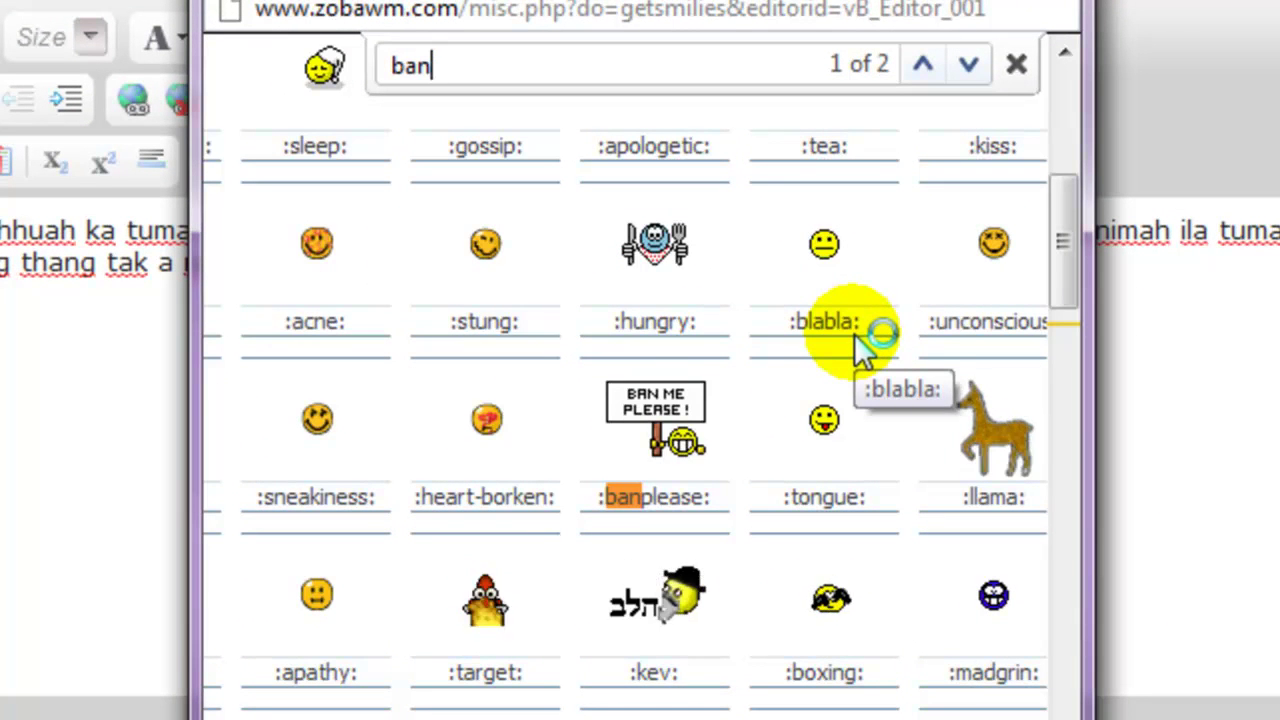
Insert the :banplease: smilie below the message text and close the smilie list.
left_click(660, 405)
left_click(658, 414)
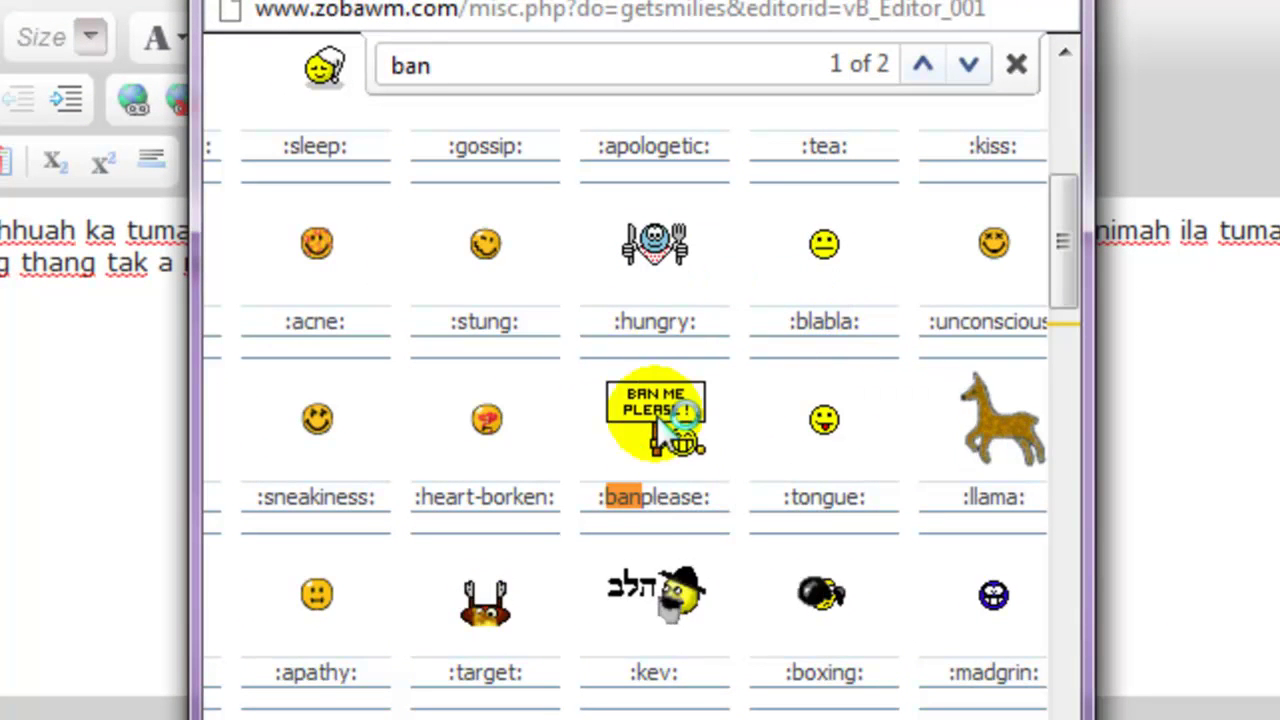
left_click(658, 414)
left_click(658, 414)
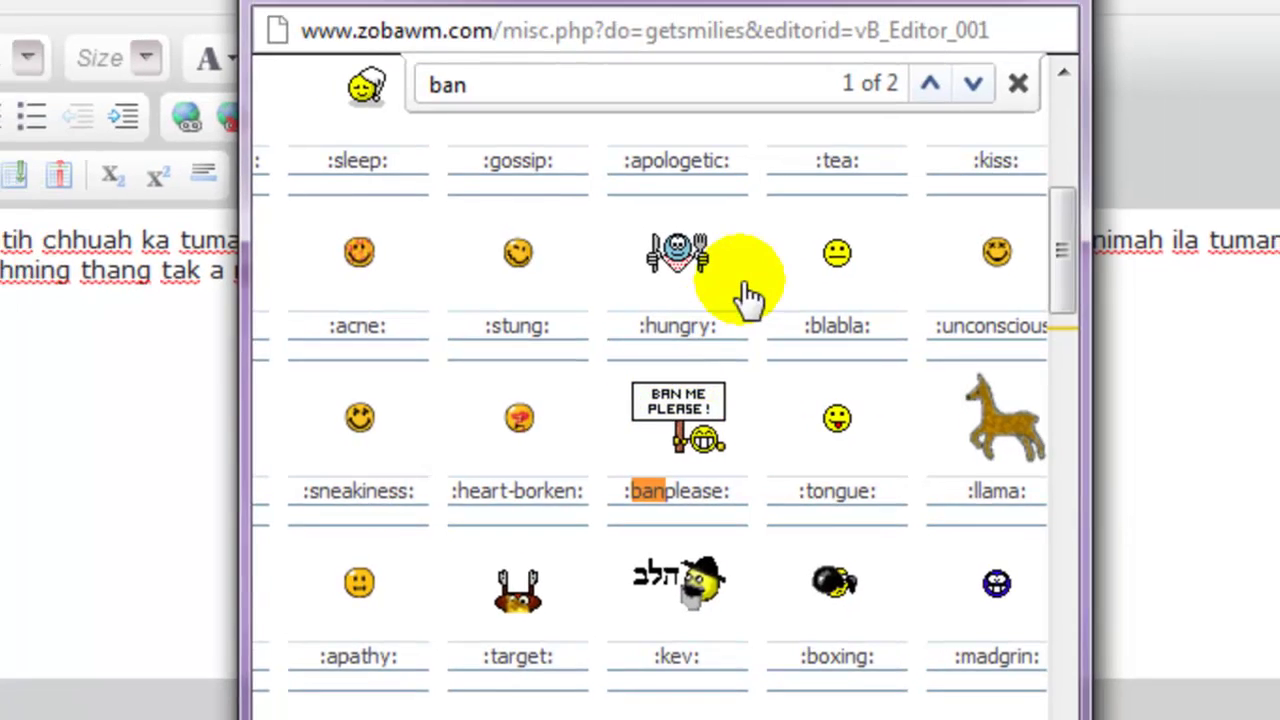
left_click_drag(784, 0, 889, 4)
left_click(1126, 70)
left_click(345, 362)
left_click(352, 367)
key("BackSpace")
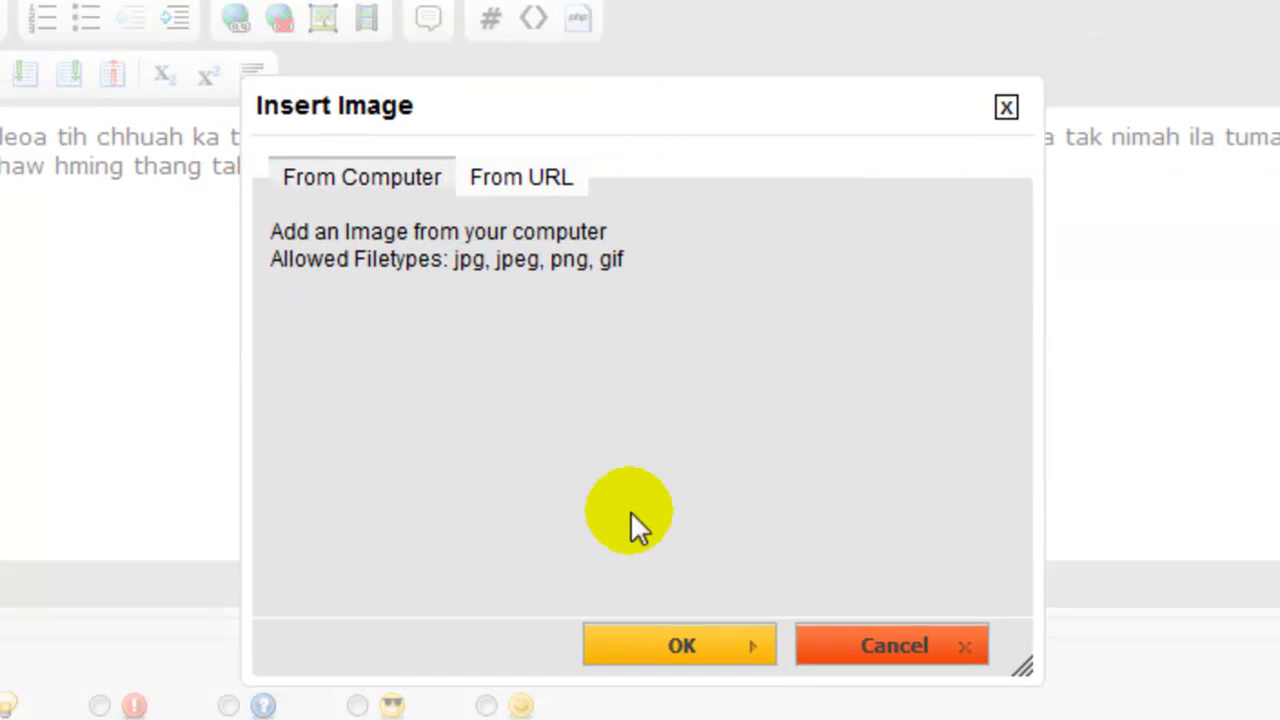
Upload Koala.jpg from the Desktop folder and insert it into the message below the smilies.
left_click(634, 590)
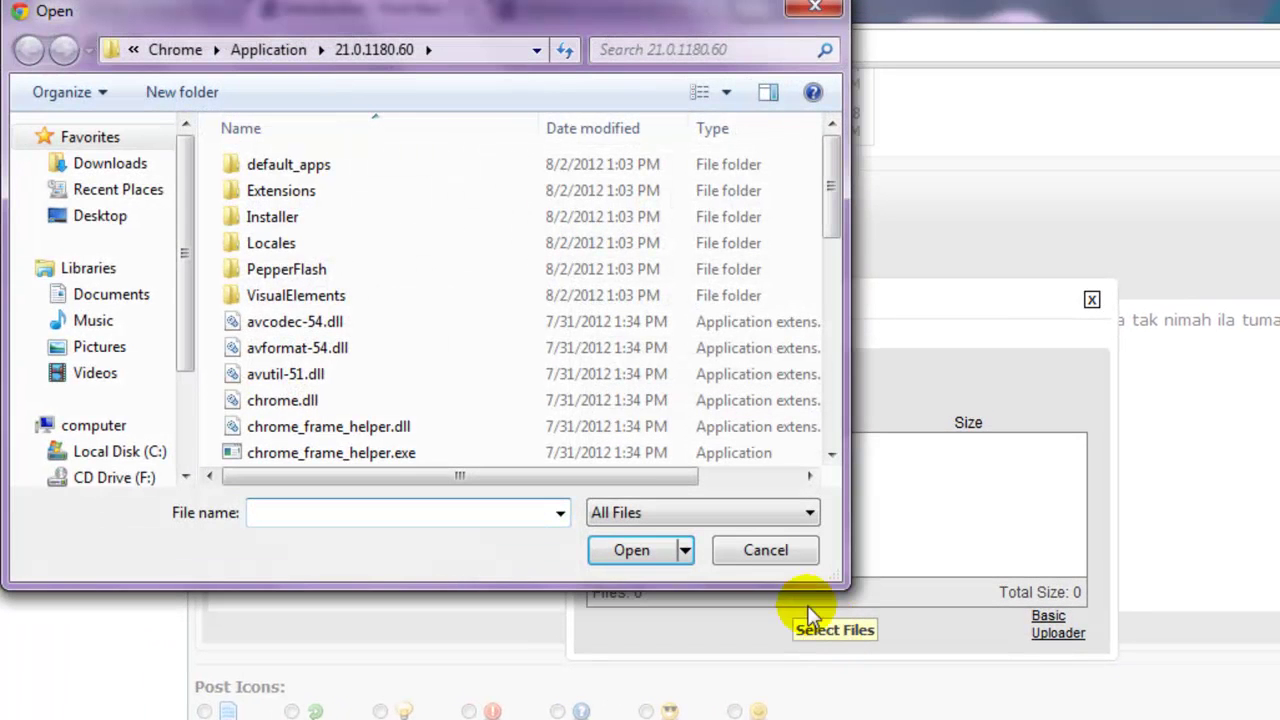
left_click(100, 214)
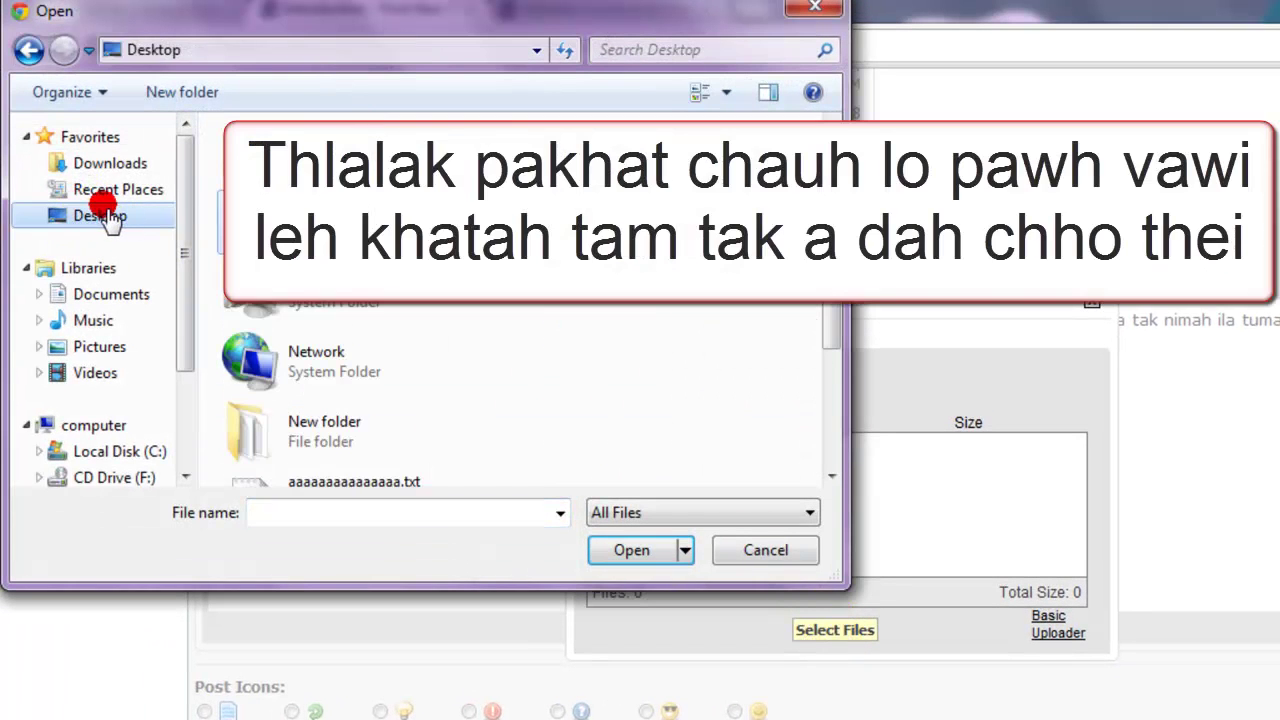
scroll(100, 300, "down", 2)
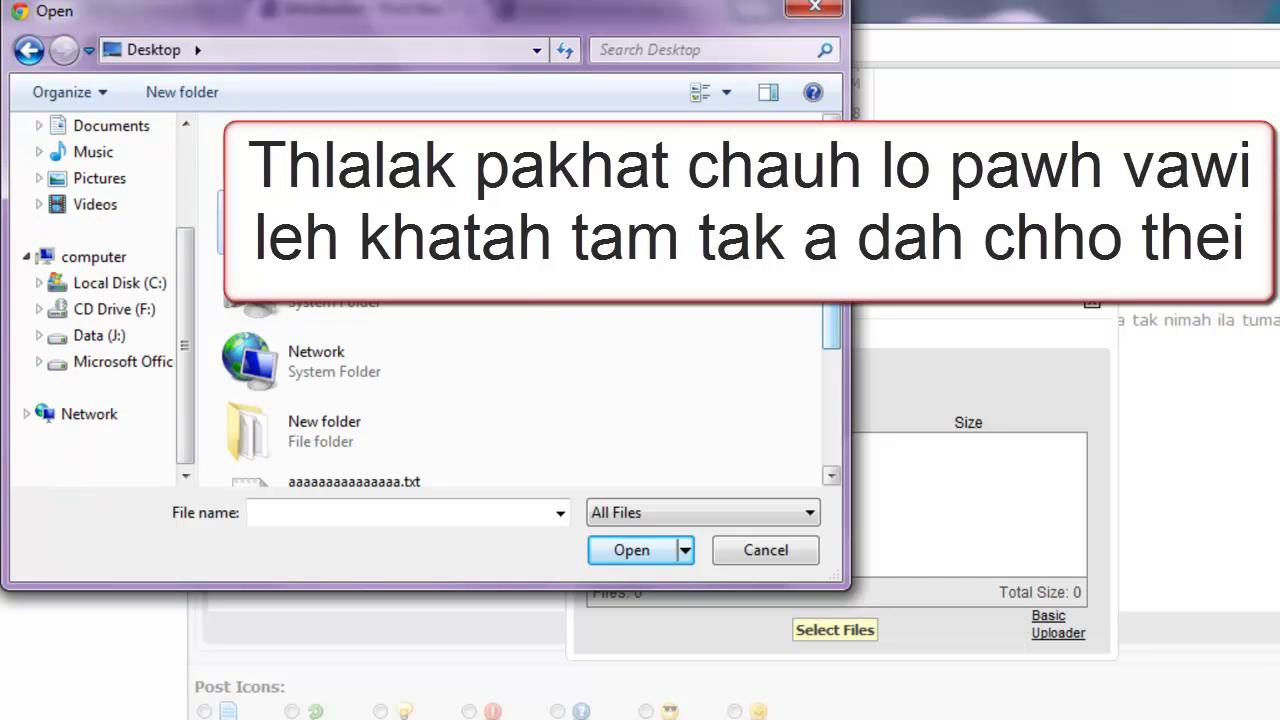
scroll(829, 312, "down", 4)
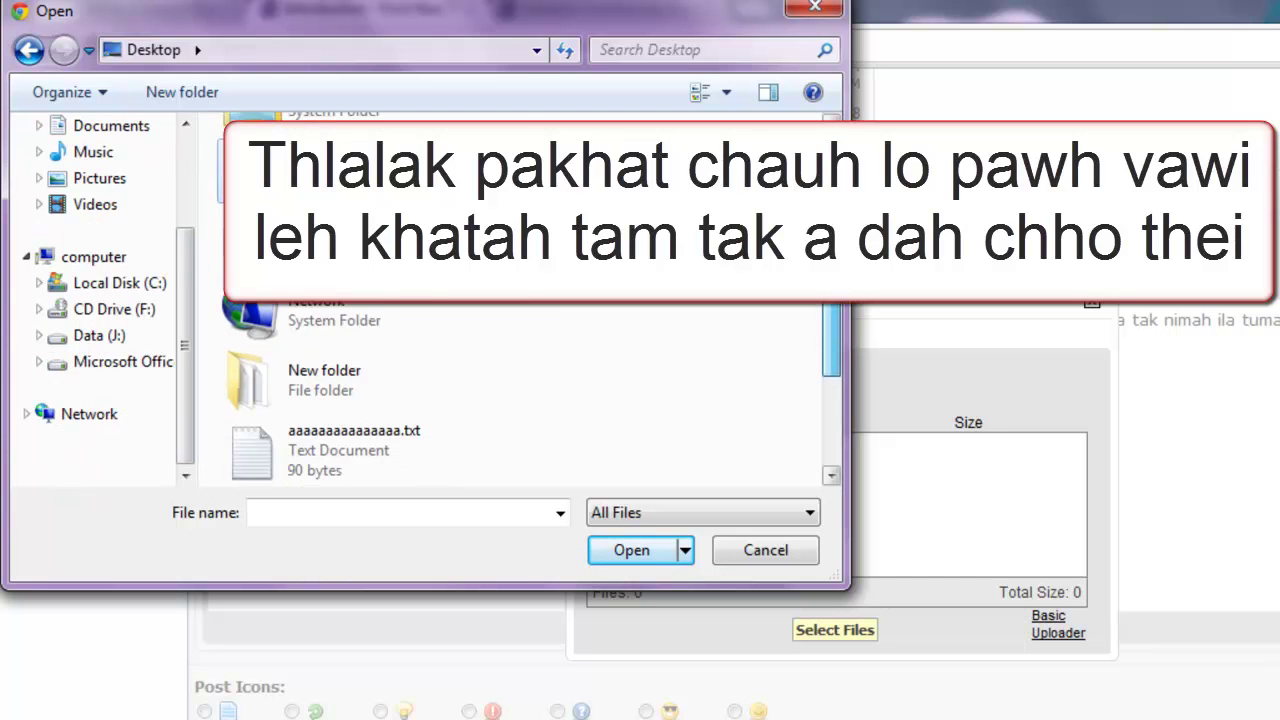
scroll(829, 312, "down", 3)
scroll(829, 316, "up", 2)
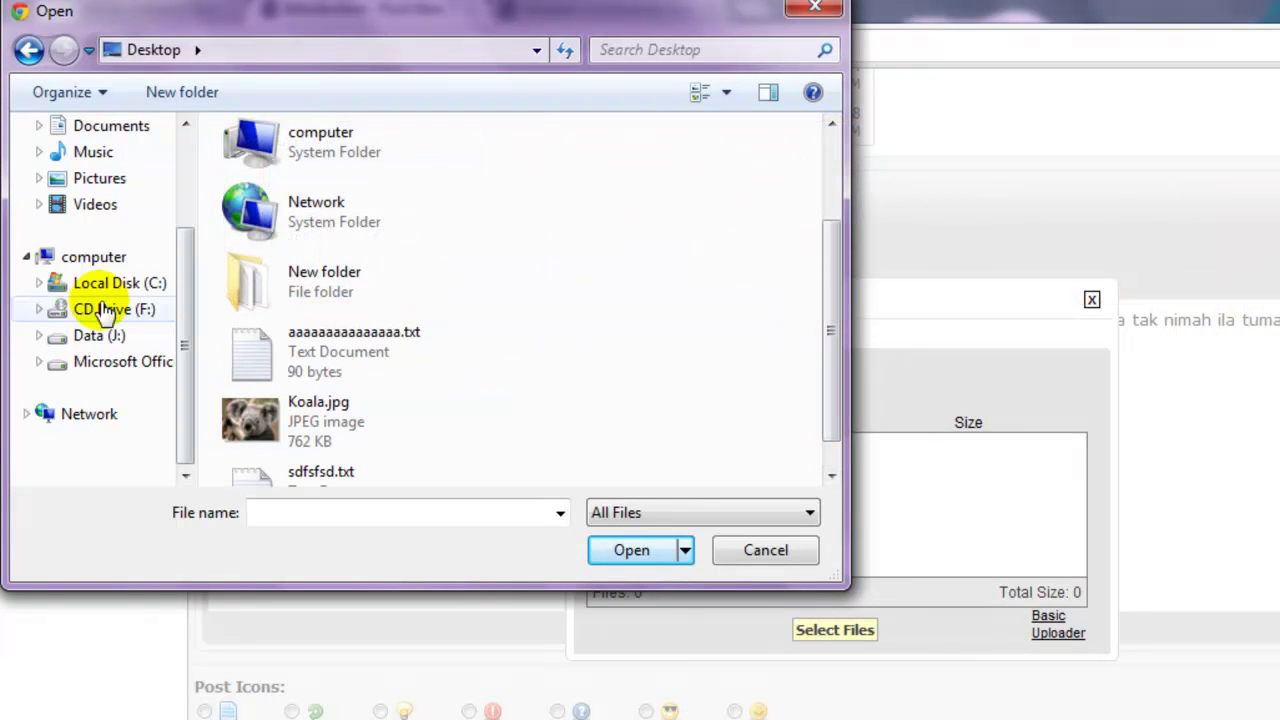
left_click(302, 411)
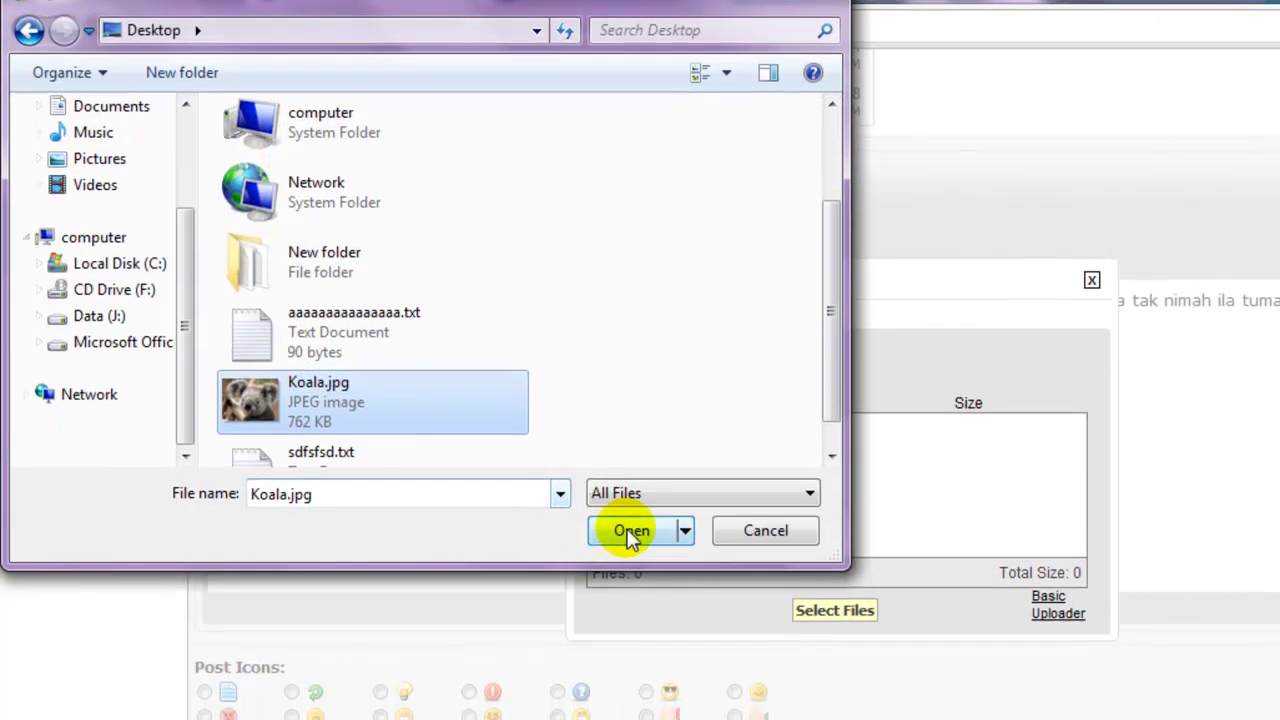
left_click(625, 550)
left_click(834, 605)
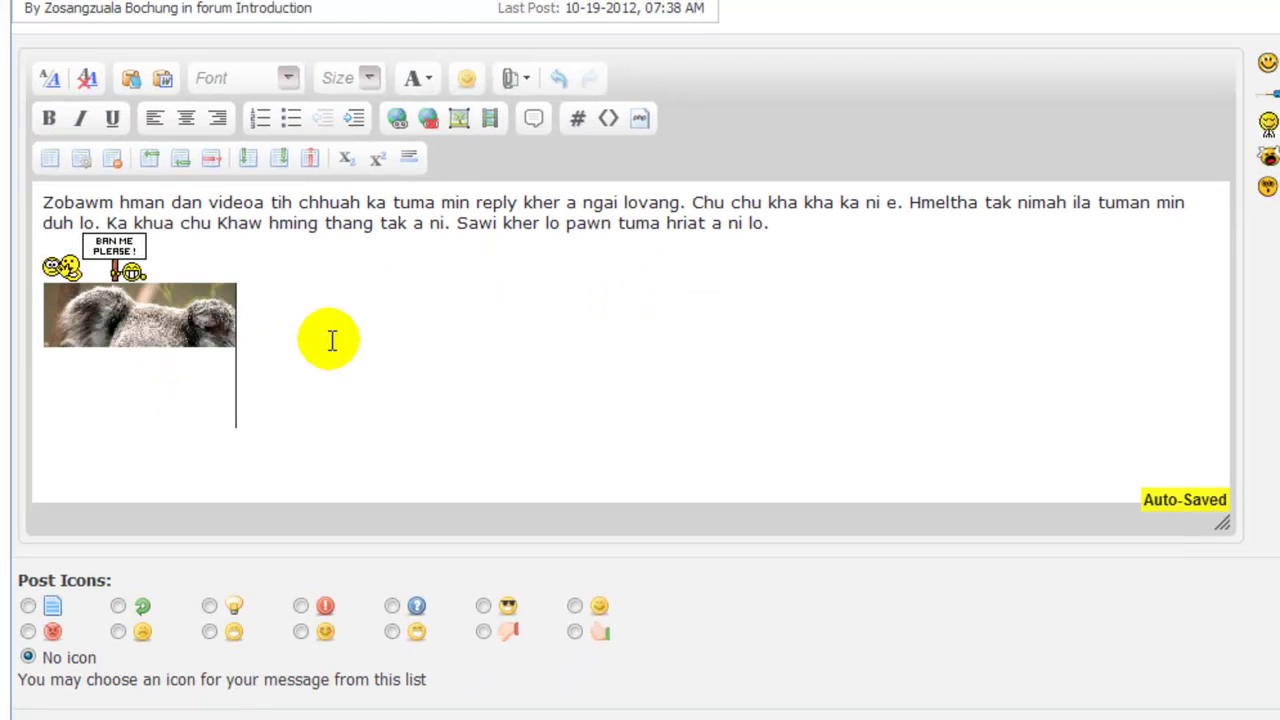
Add the caption "Milem 1" above the koala image and "Milem 2" on a line below it.
left_click(324, 264)
key("Return")
type("Milem 1")
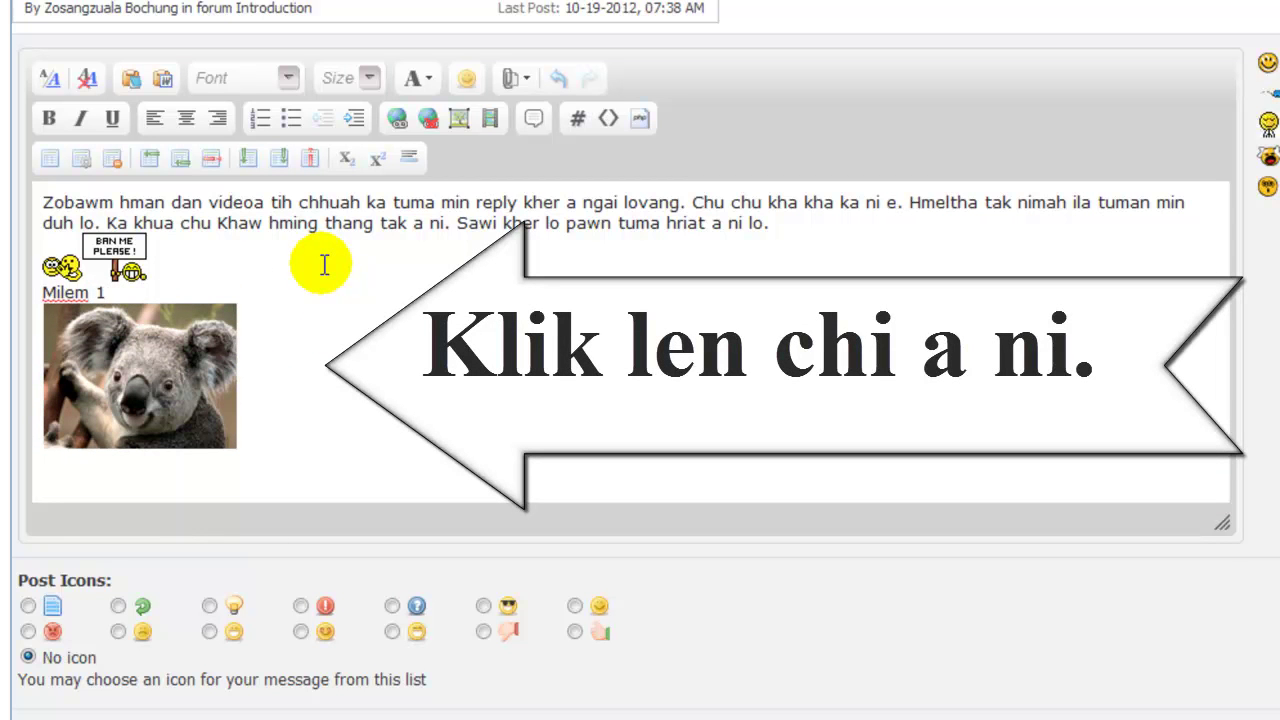
left_click(262, 451)
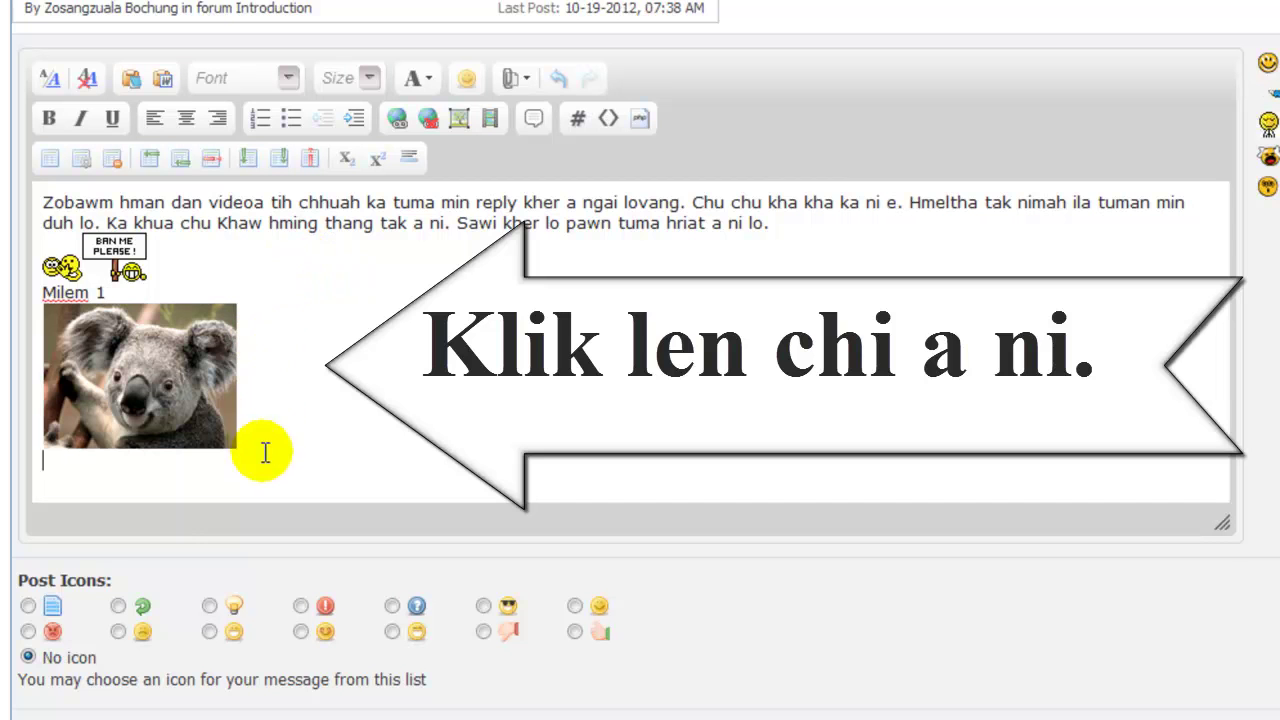
type("Milem 2")
key("Return")
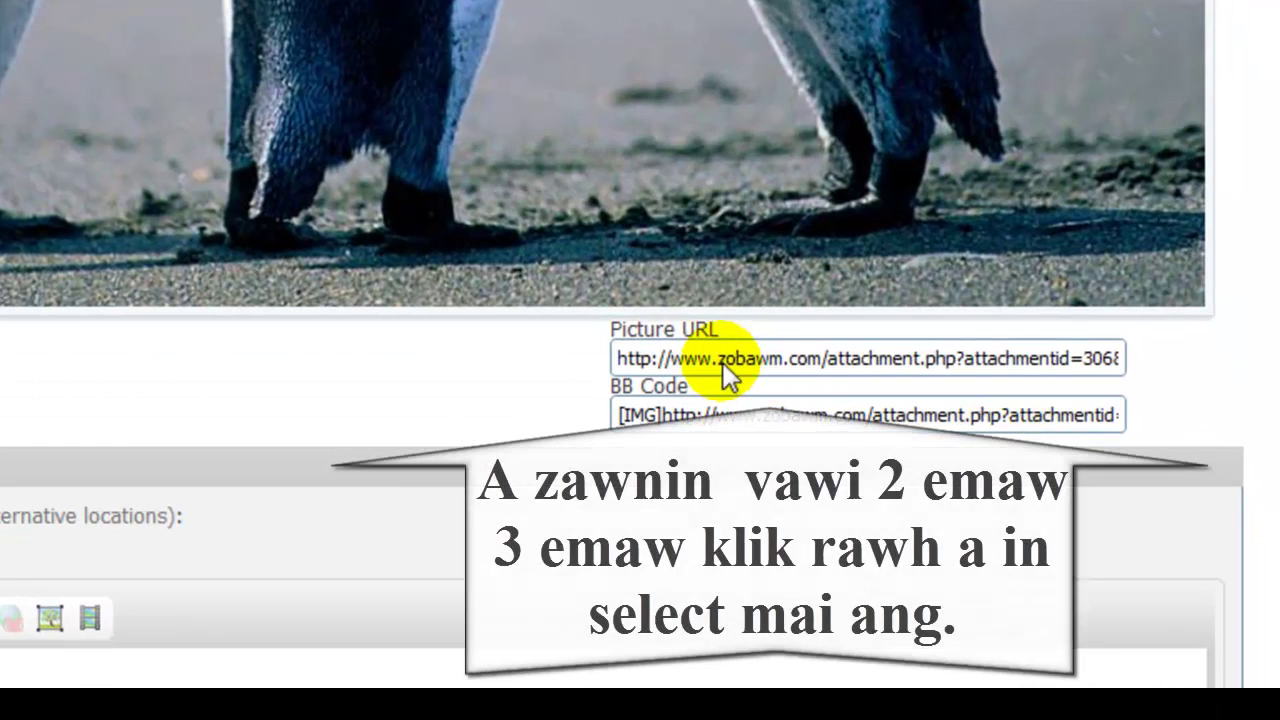
Select and copy the full Picture URL of the Penguins picture in the album.
triple_click(720, 358)
left_click(934, 357)
triple_click(1116, 364)
left_click(1116, 364)
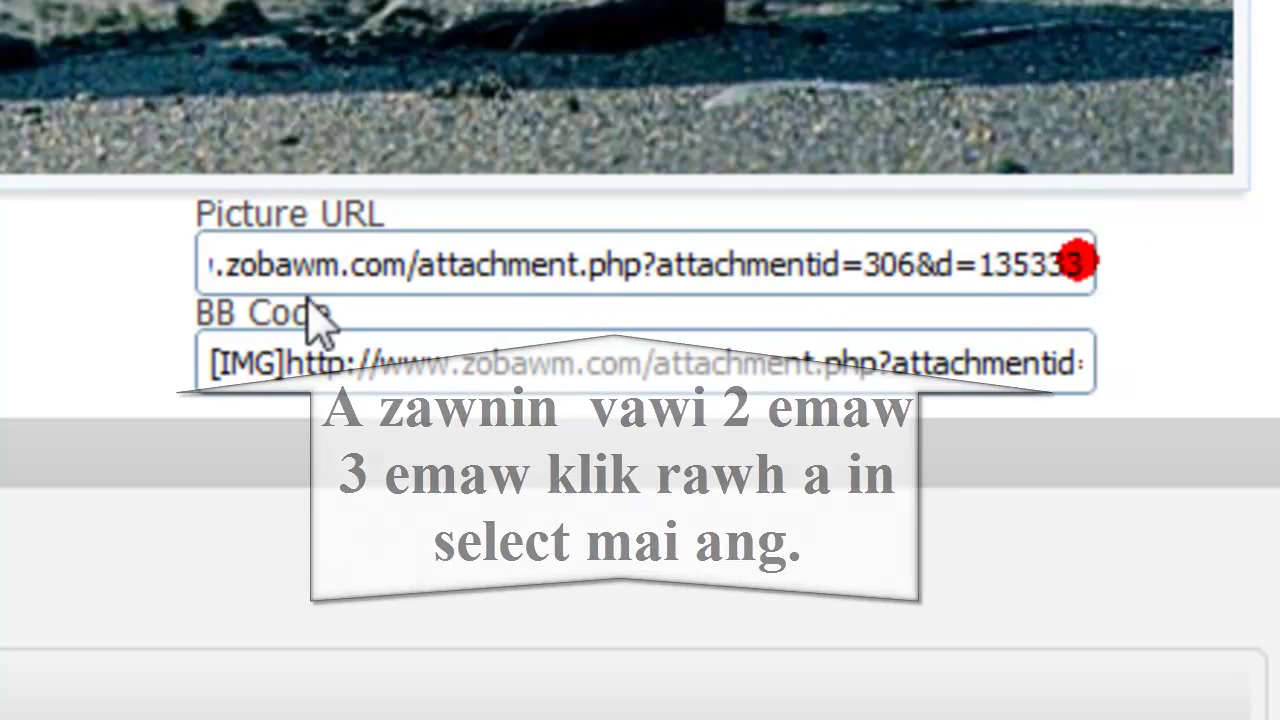
triple_click(1090, 262)
key("ctrl+c")
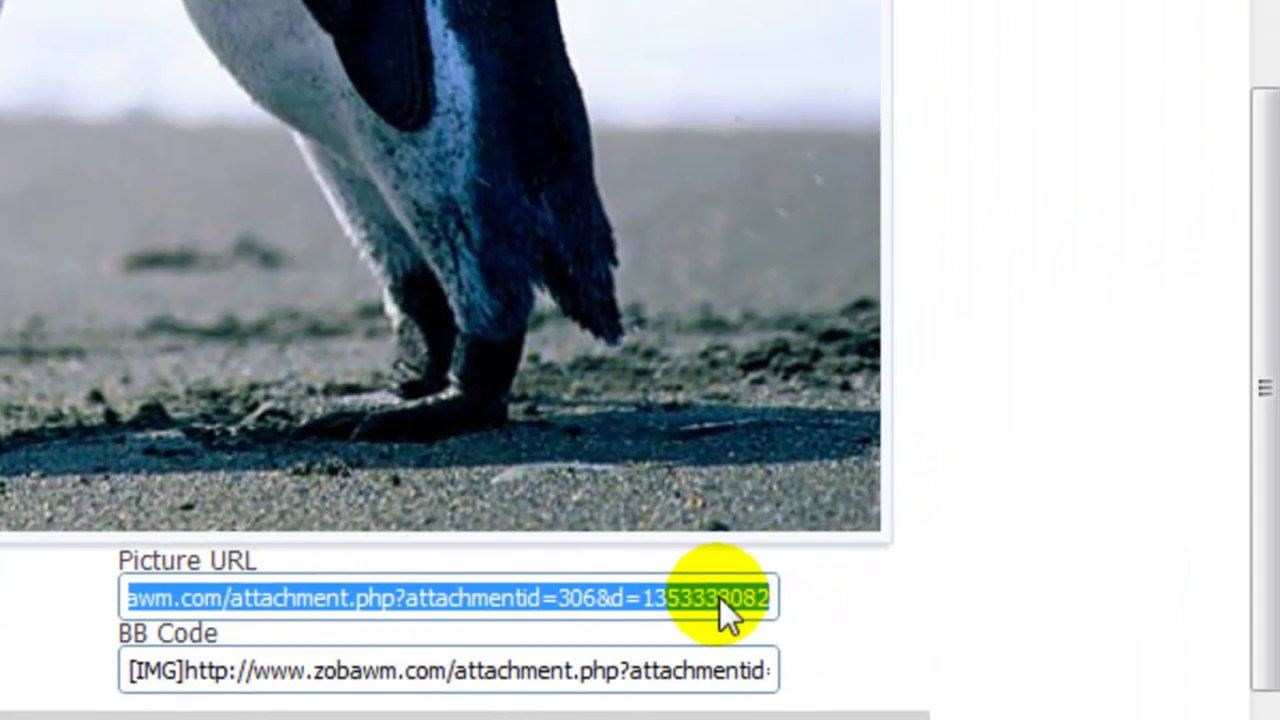
right_click(1015, 262)
left_click(537, 206)
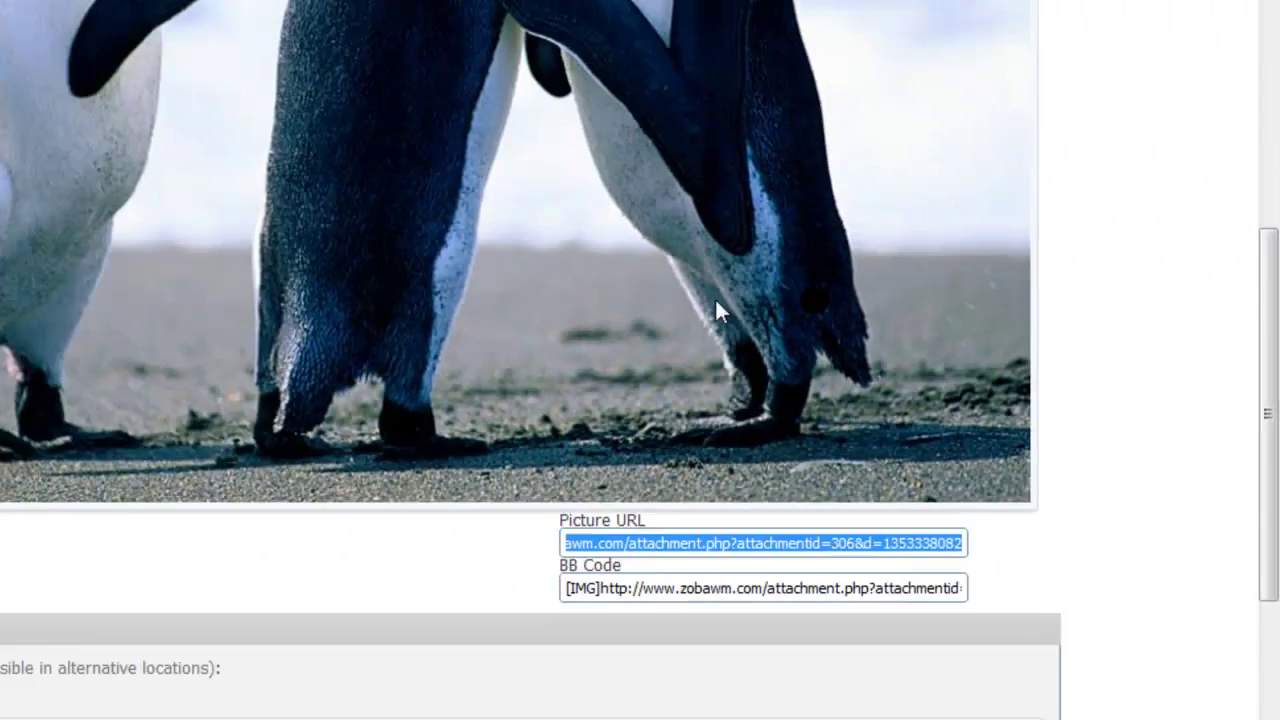
scroll(541, 314, "down", 3)
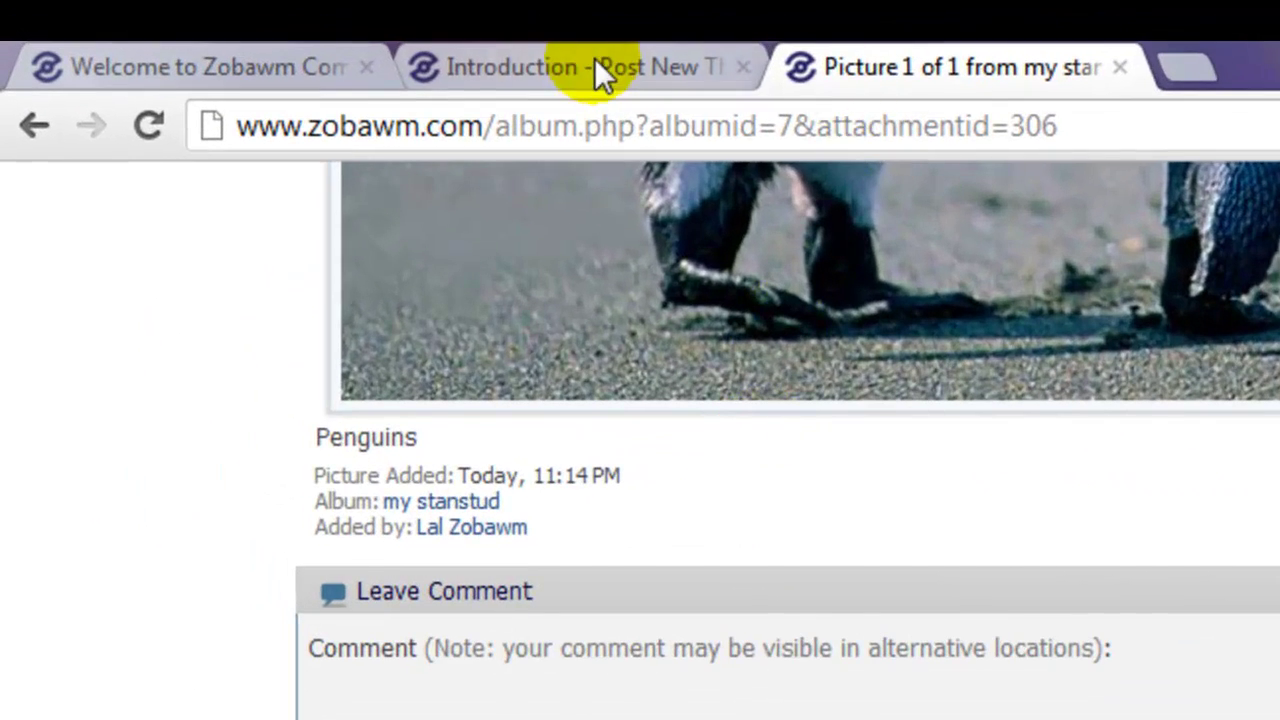
Insert the Penguins picture below "Milem 2" in the new thread from its copied URL, with local retrieval of the remote file turned off.
left_click(596, 62)
scroll(670, 702, "down", 2)
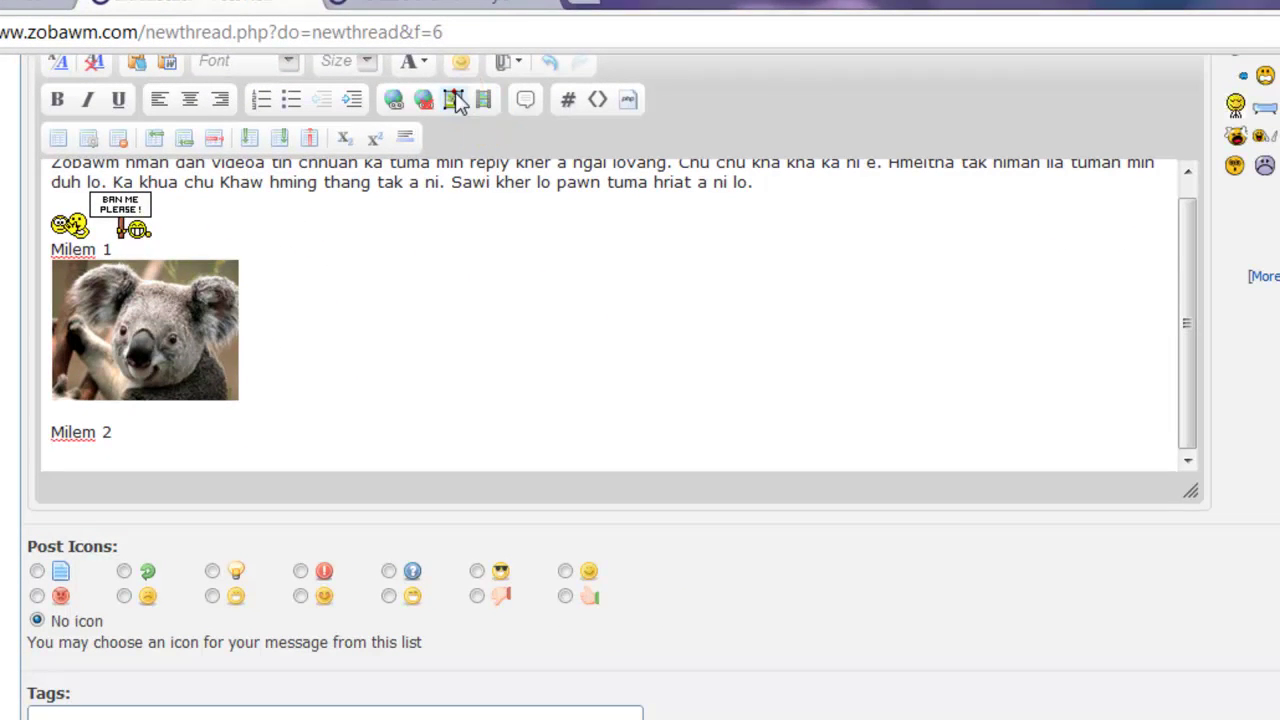
left_click(455, 101)
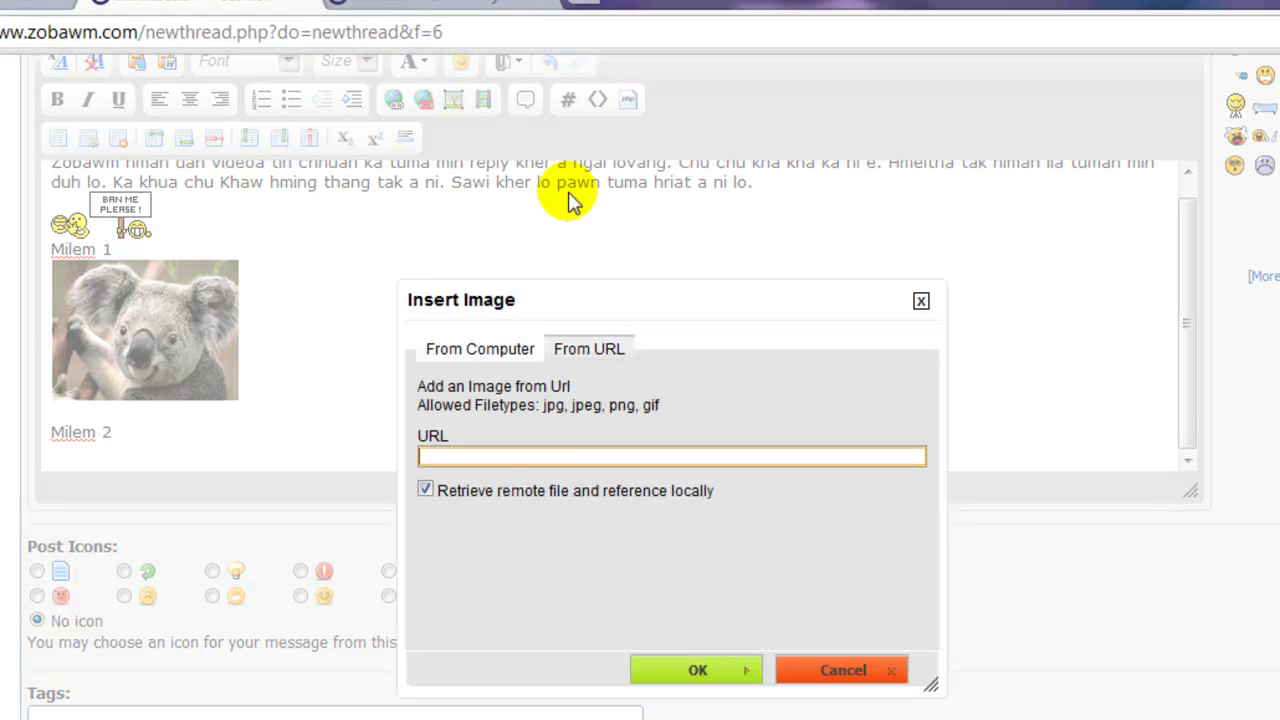
right_click(551, 457)
left_click(608, 597)
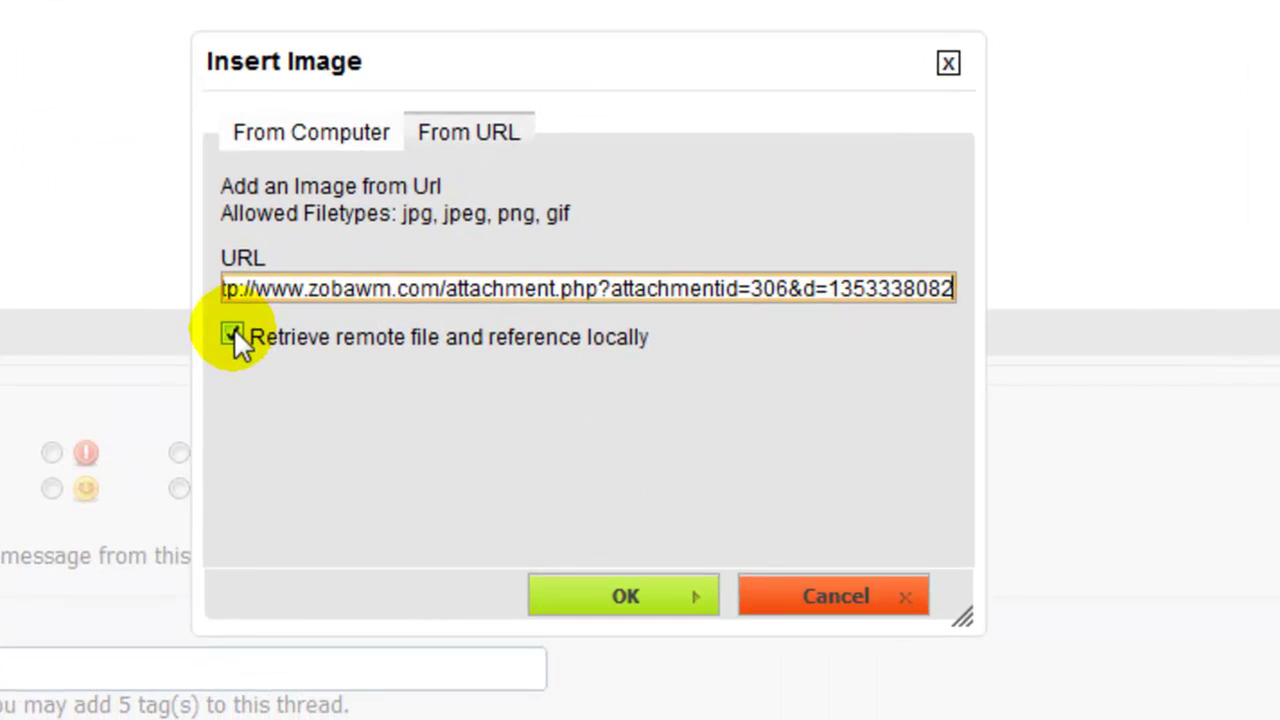
left_click(232, 333)
left_click(612, 598)
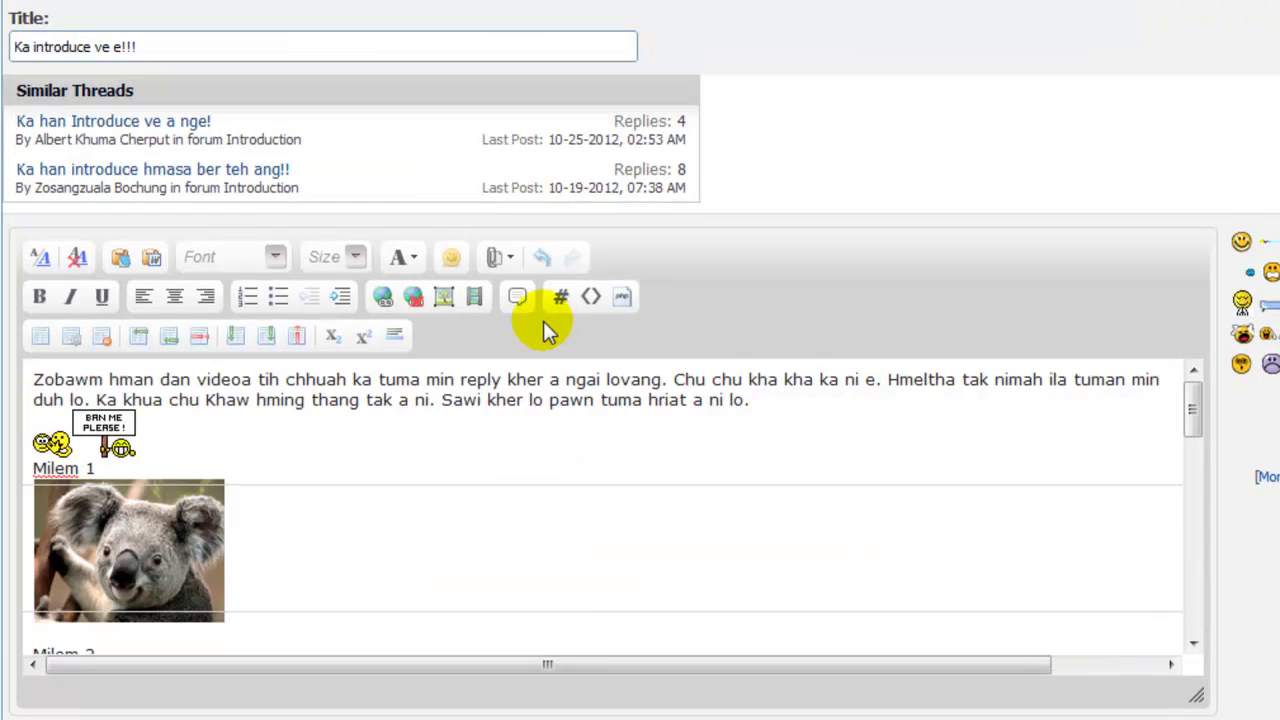
Add the caption "lem 3 - website dang url atangin" on a new line below the penguins picture.
scroll(515, 223, "down", 5)
left_click(371, 263)
scroll(394, 289, "up", 5)
scroll(417, 320, "down", 10)
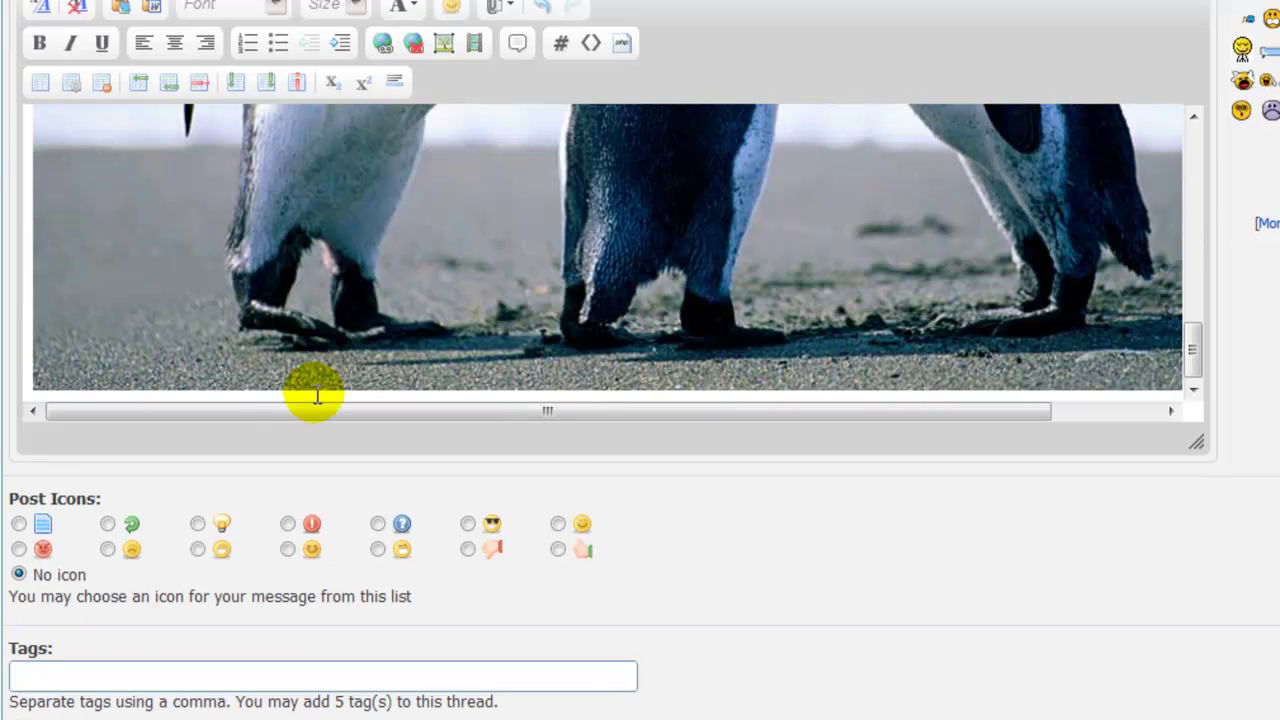
left_click(169, 395)
key("Up")
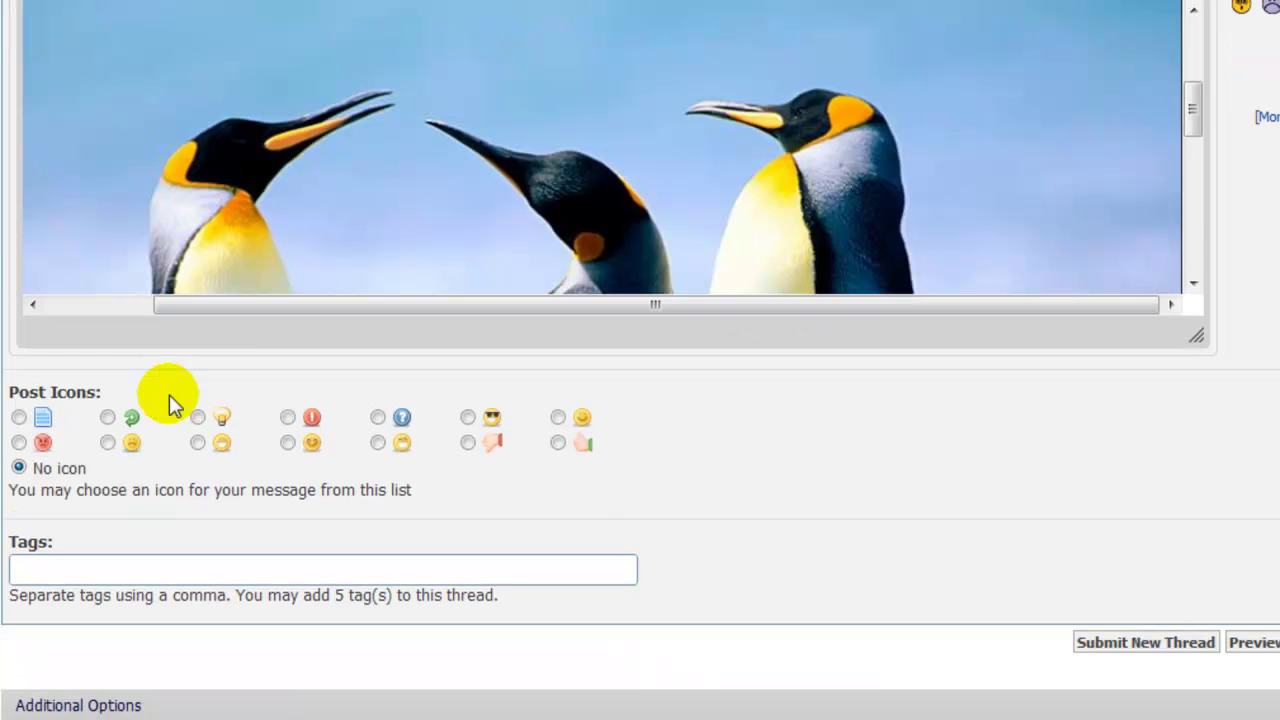
key("Down")
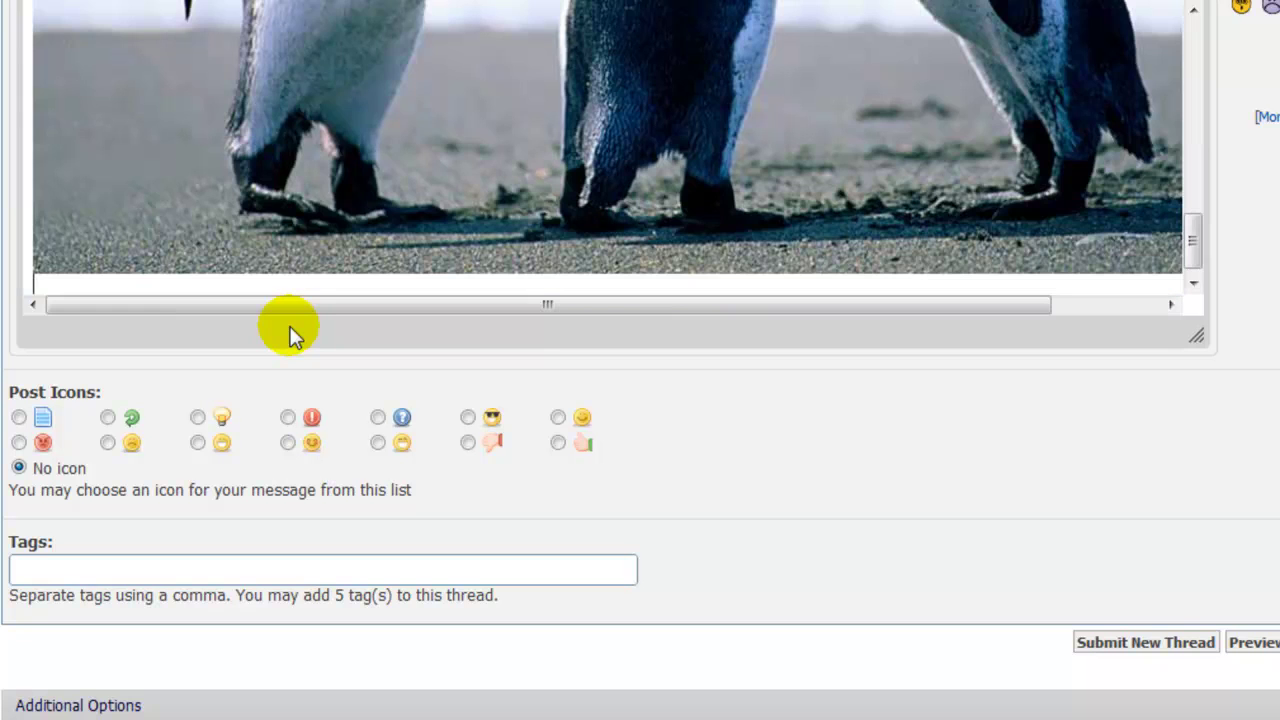
key("Return")
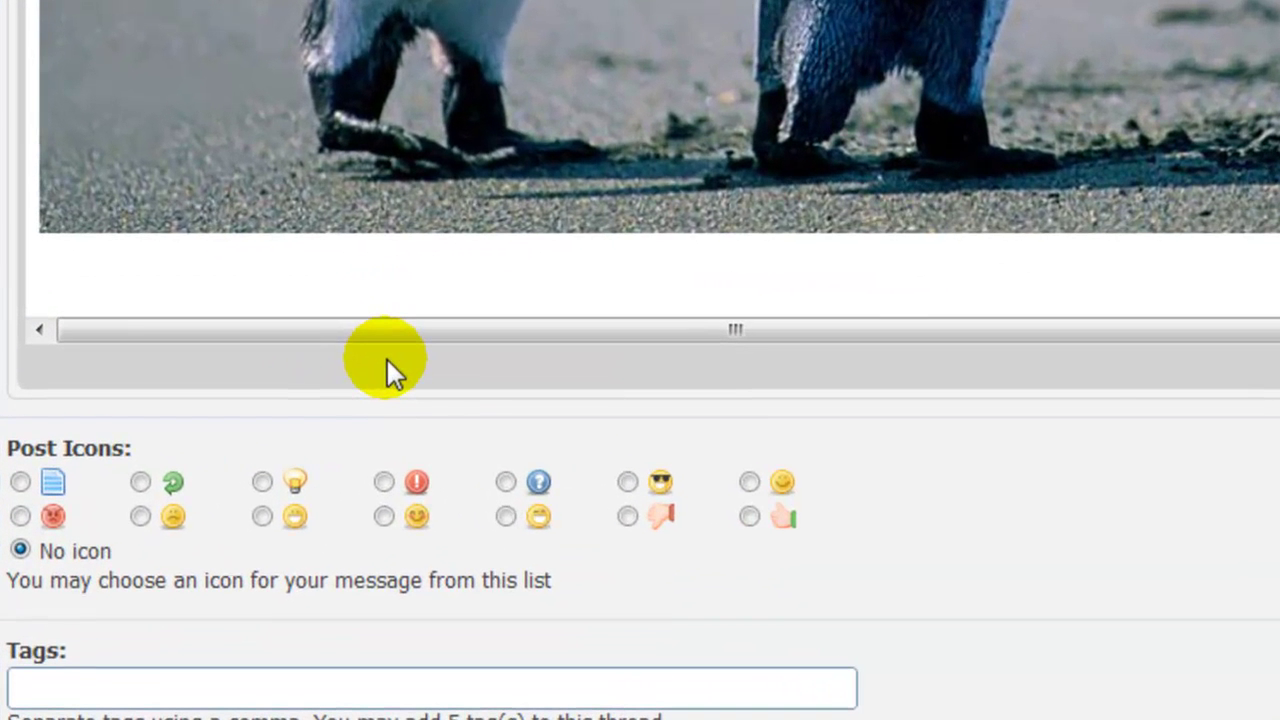
type("lem 3")
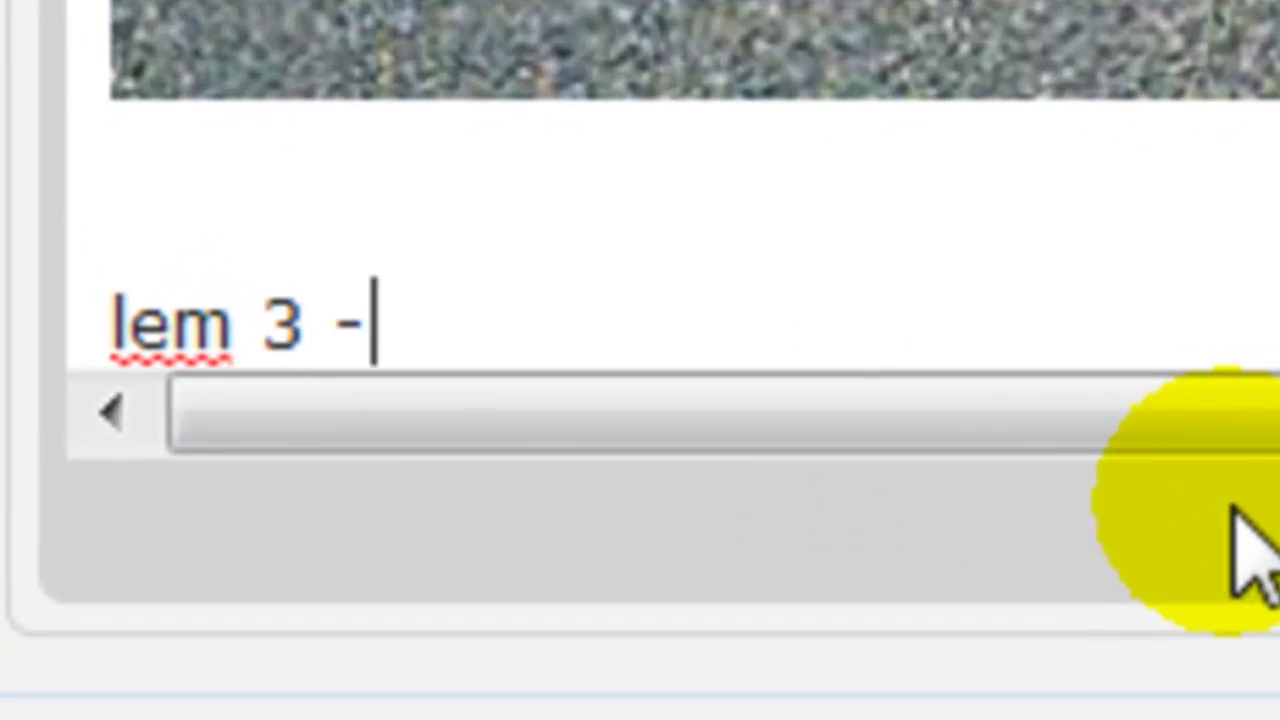
type(" - url")
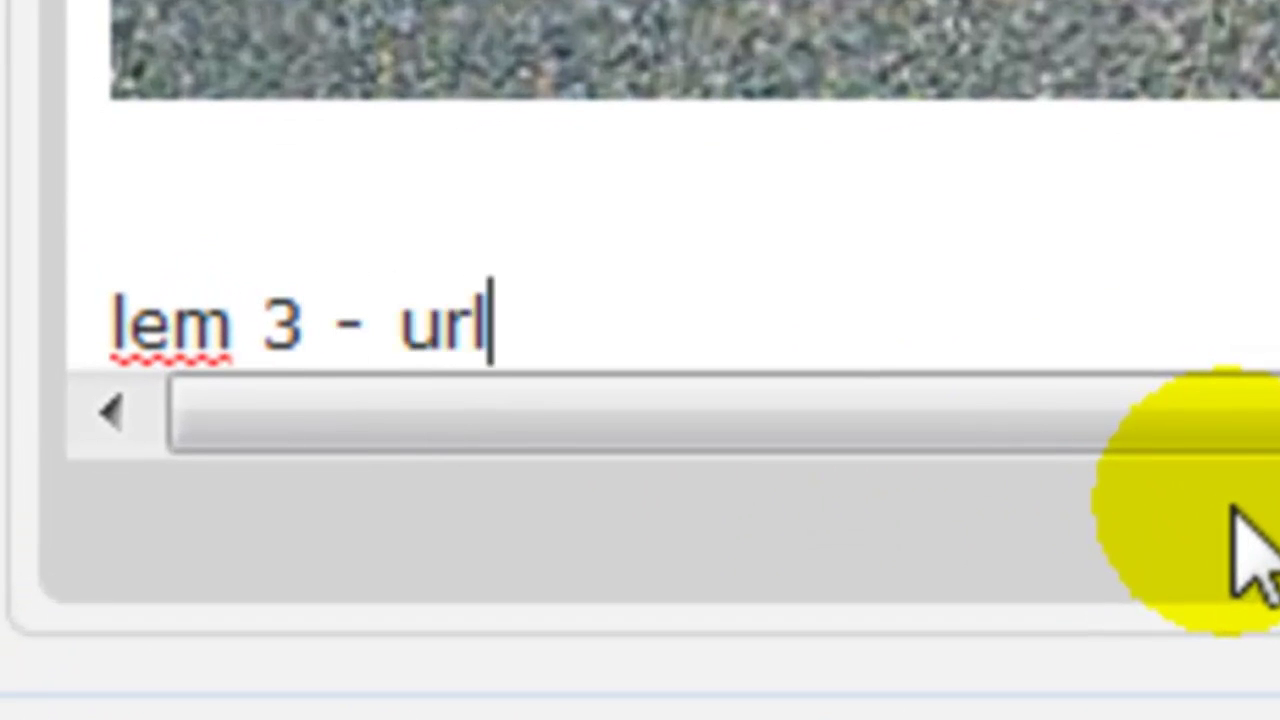
key("BackSpace")
key("BackSpace")
type("website dang")
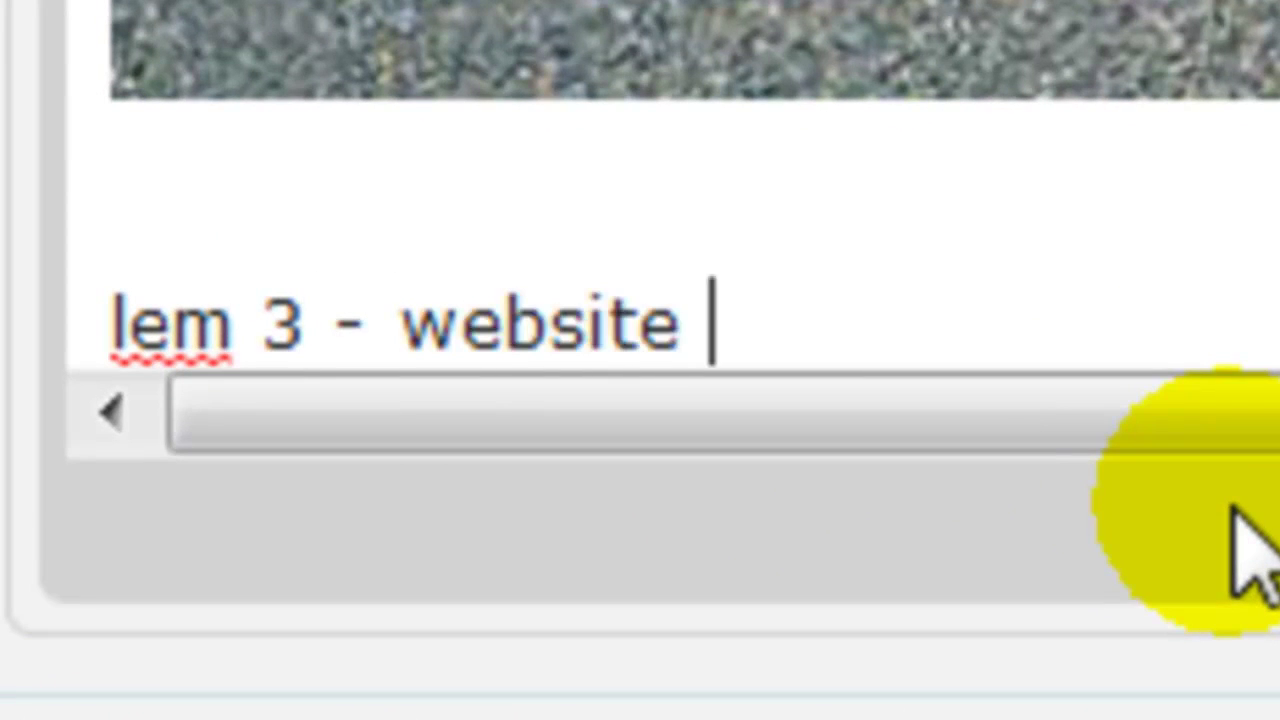
type(" url atangin")
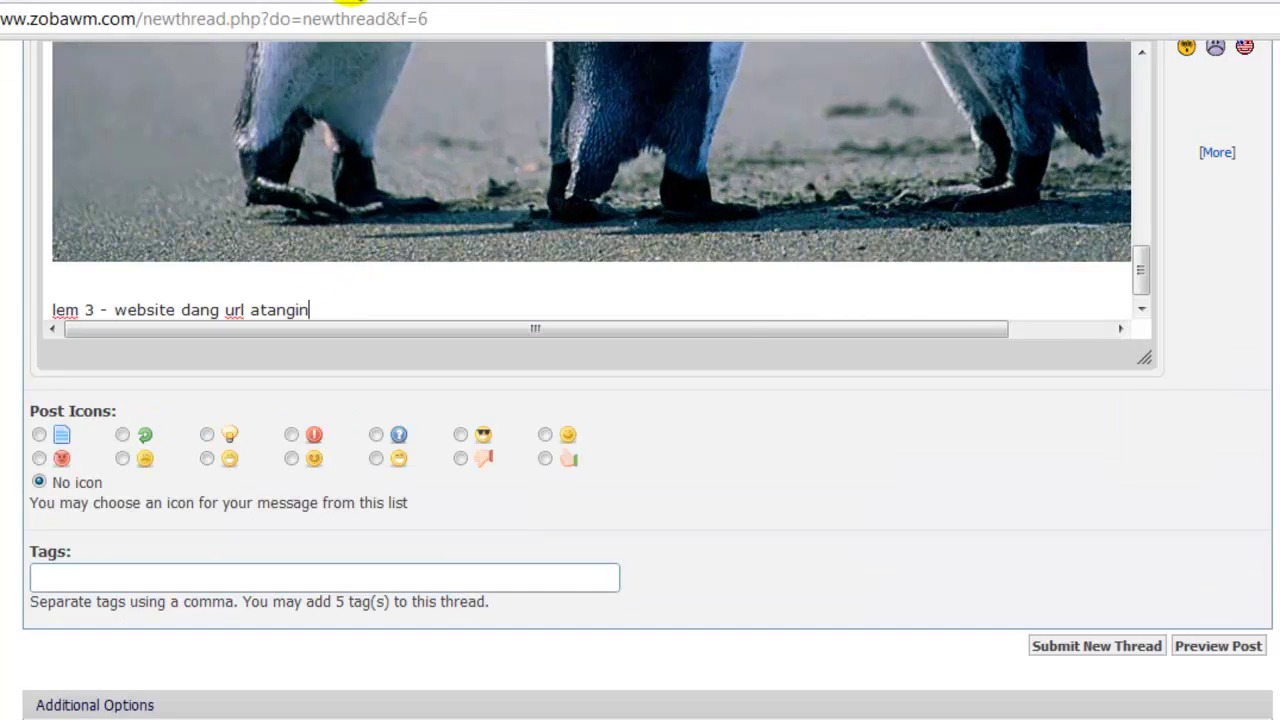
Switch to the Google page and search for "money".
left_click(409, 31)
left_click(433, 354)
type("money")
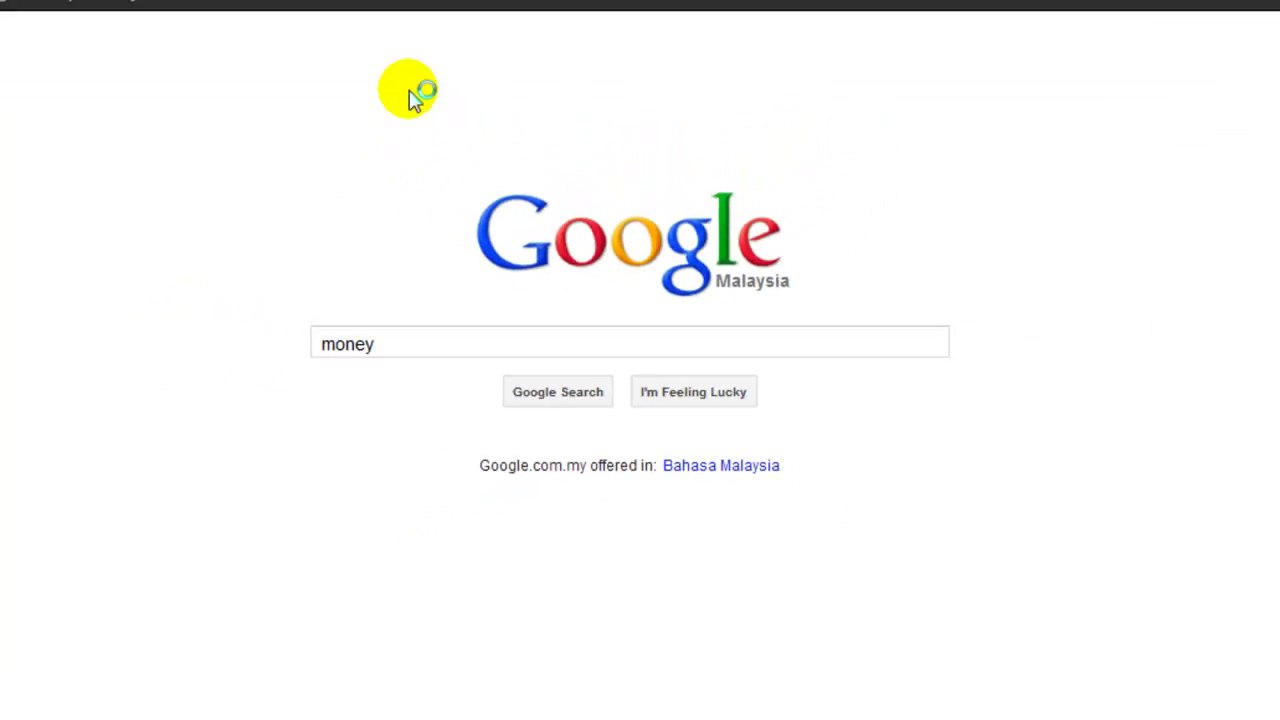
key("Return")
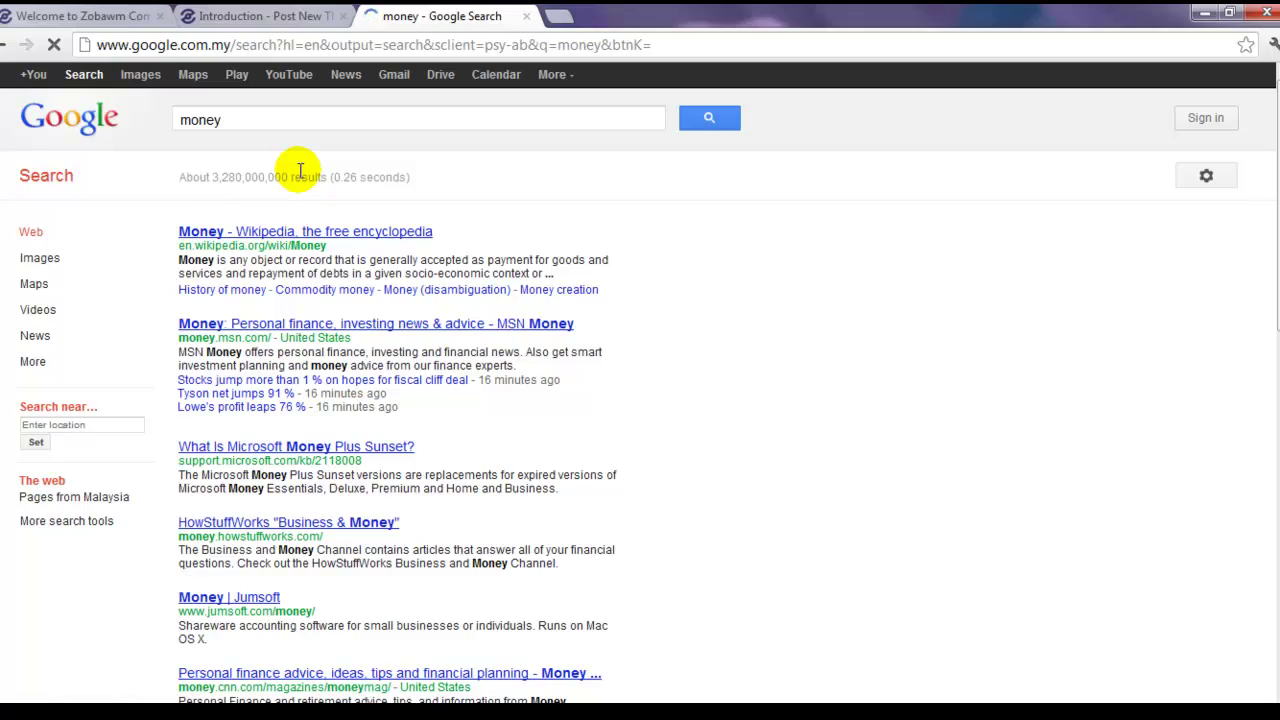
Look through the "money" search results for a usable picture.
scroll(372, 215, "down", 4)
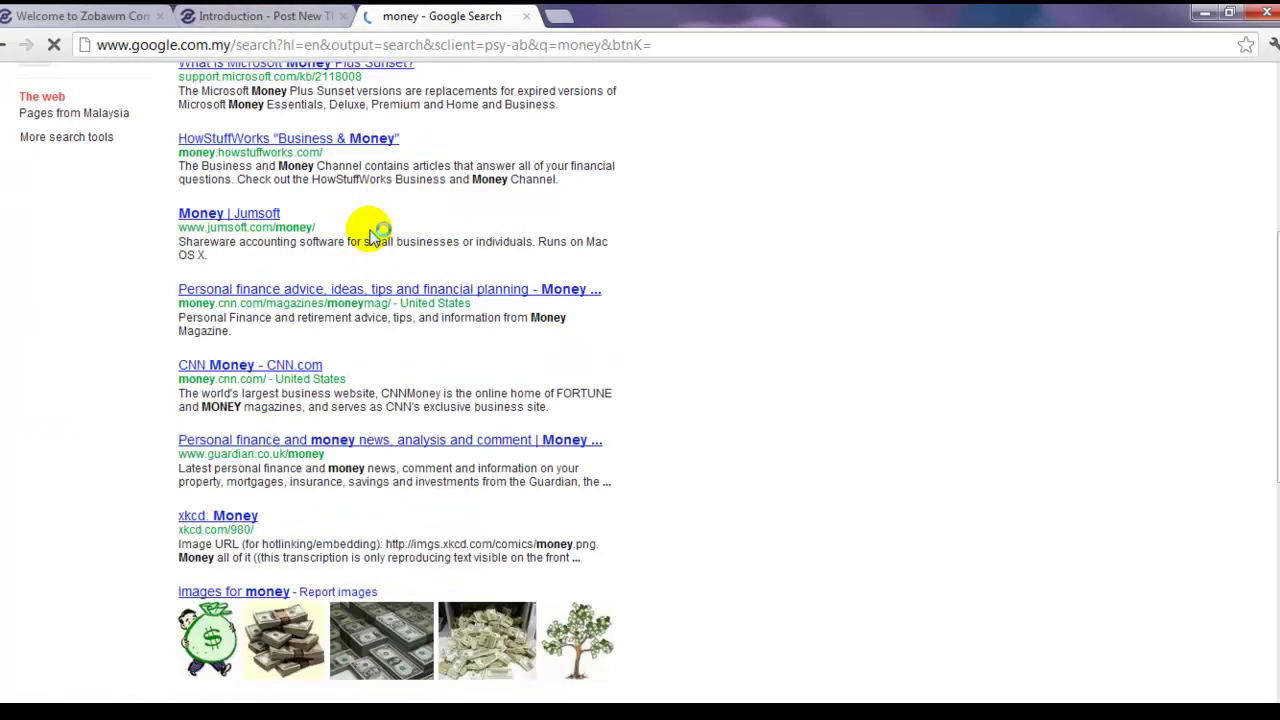
scroll(370, 237, "down", 2)
scroll(337, 249, "up", 6)
scroll(250, 310, "down", 2)
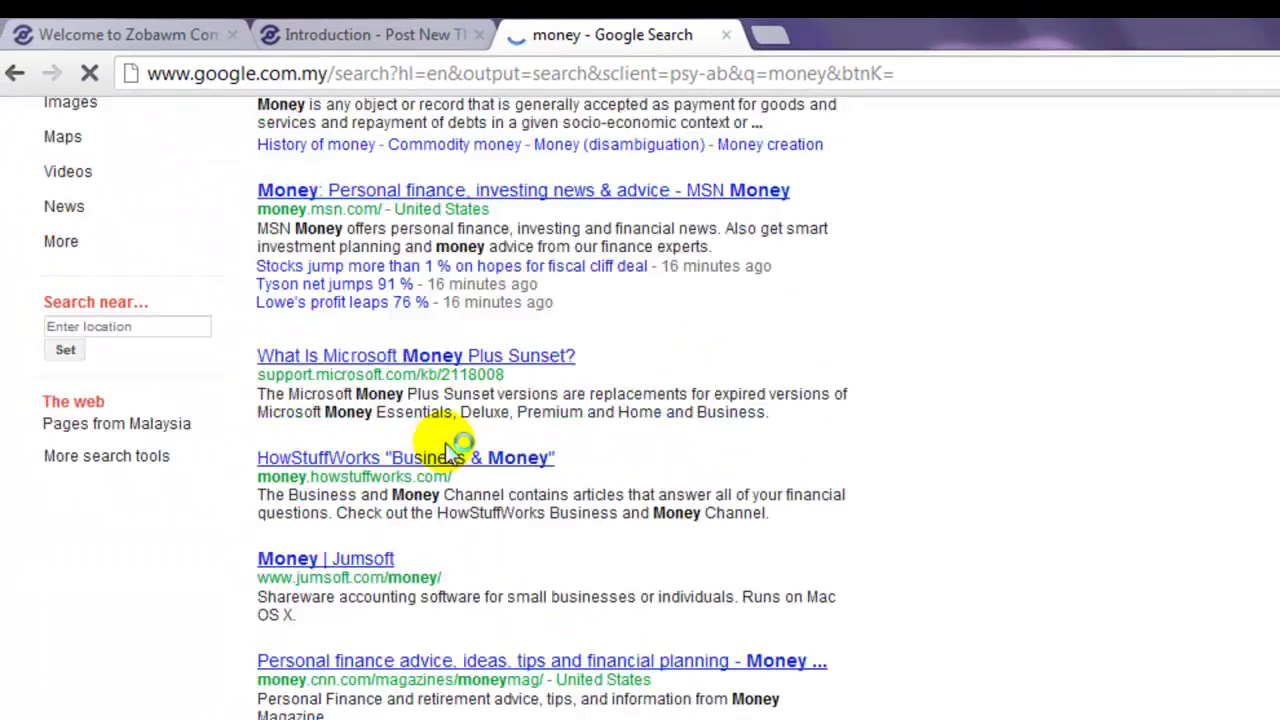
scroll(514, 440, "down", 6)
scroll(643, 490, "up", 3)
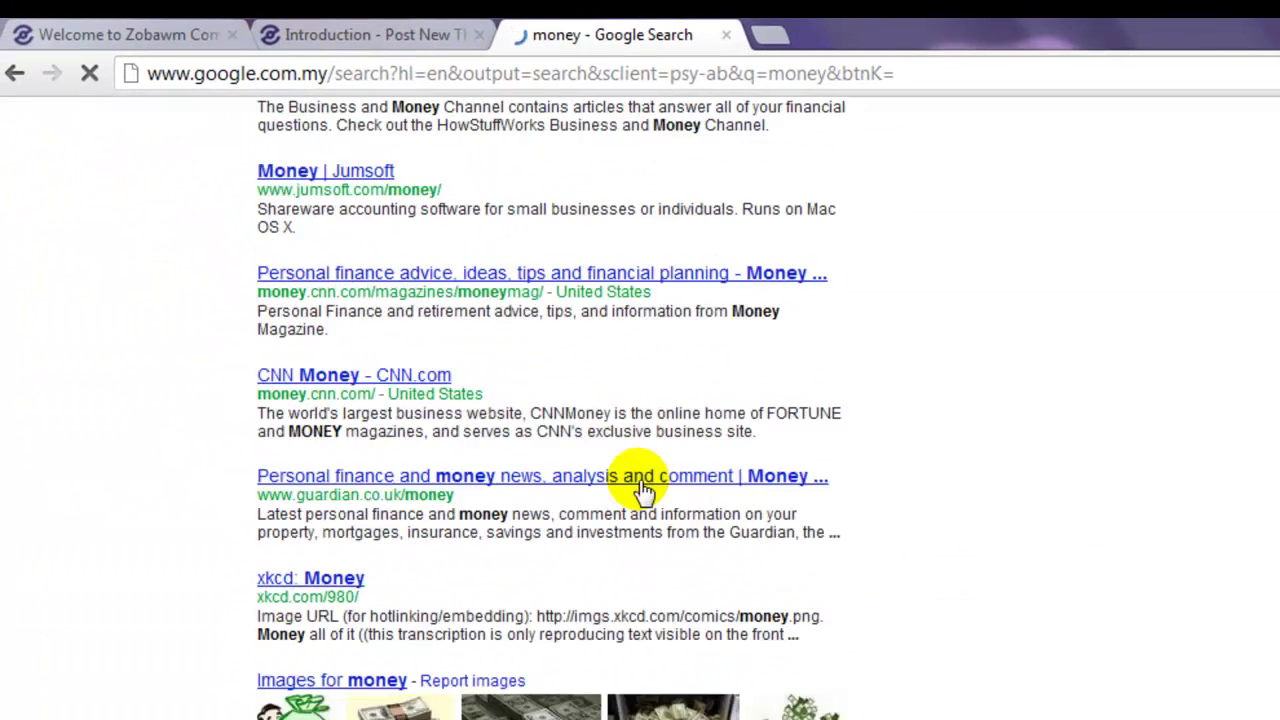
scroll(620, 490, "down", 4)
scroll(486, 343, "up", 11)
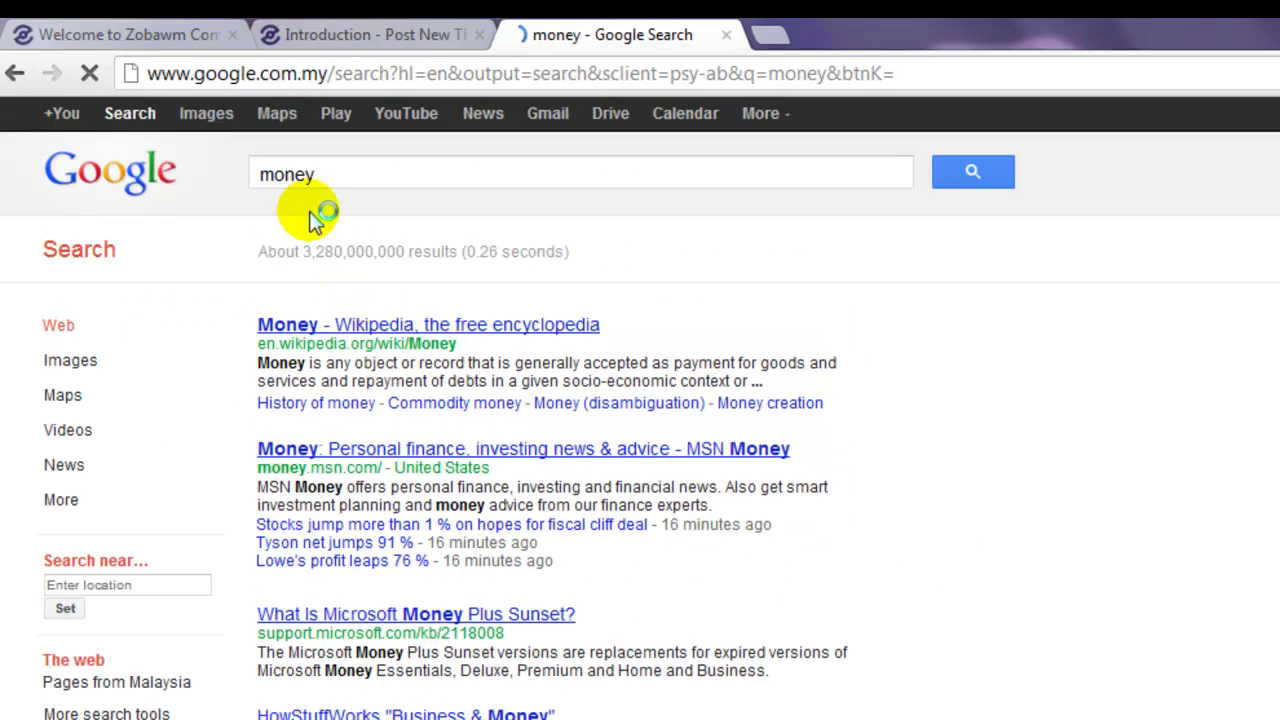
Search Google for "monkey" instead and switch to the image results.
left_click(349, 171)
double_click(338, 166)
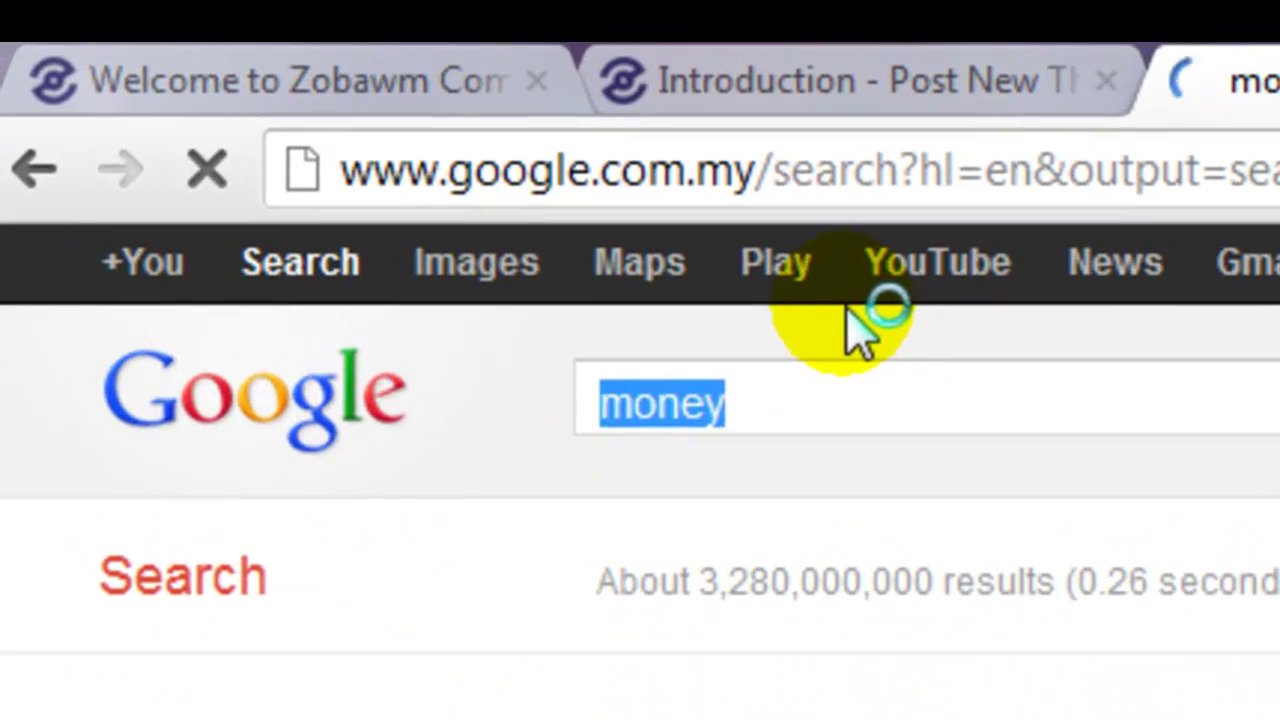
type("monke")
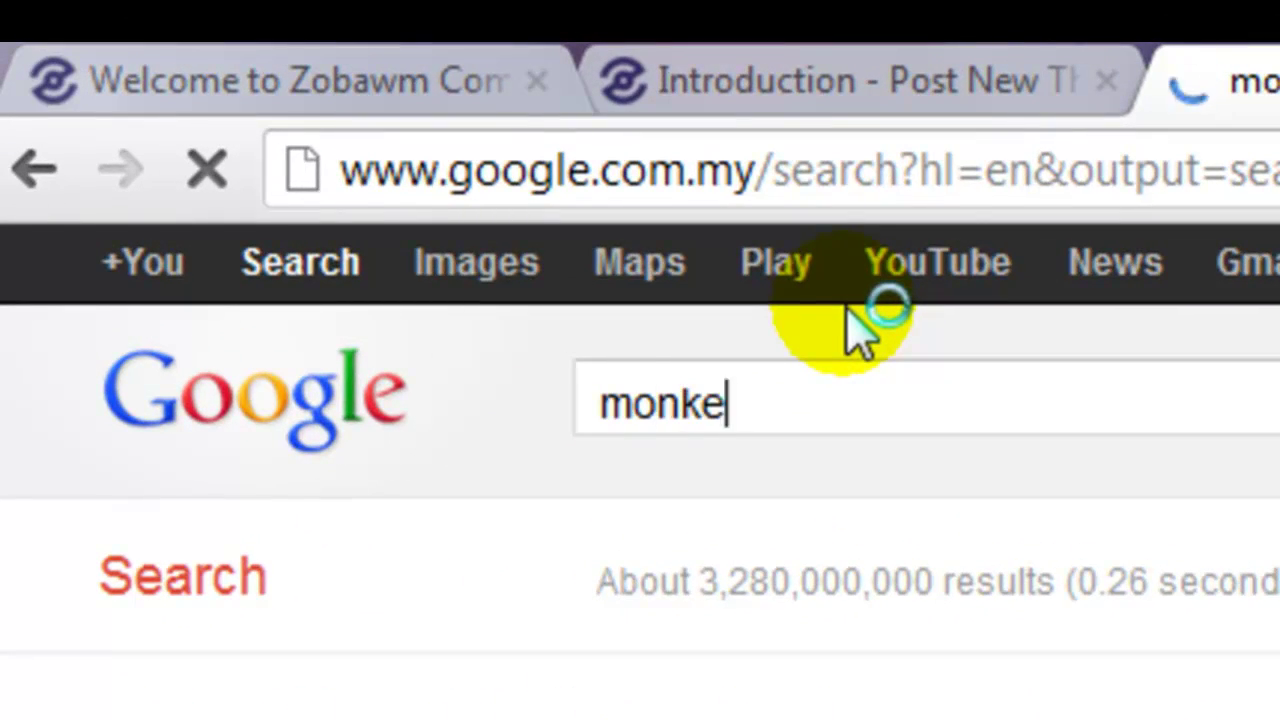
type("y")
key("Return")
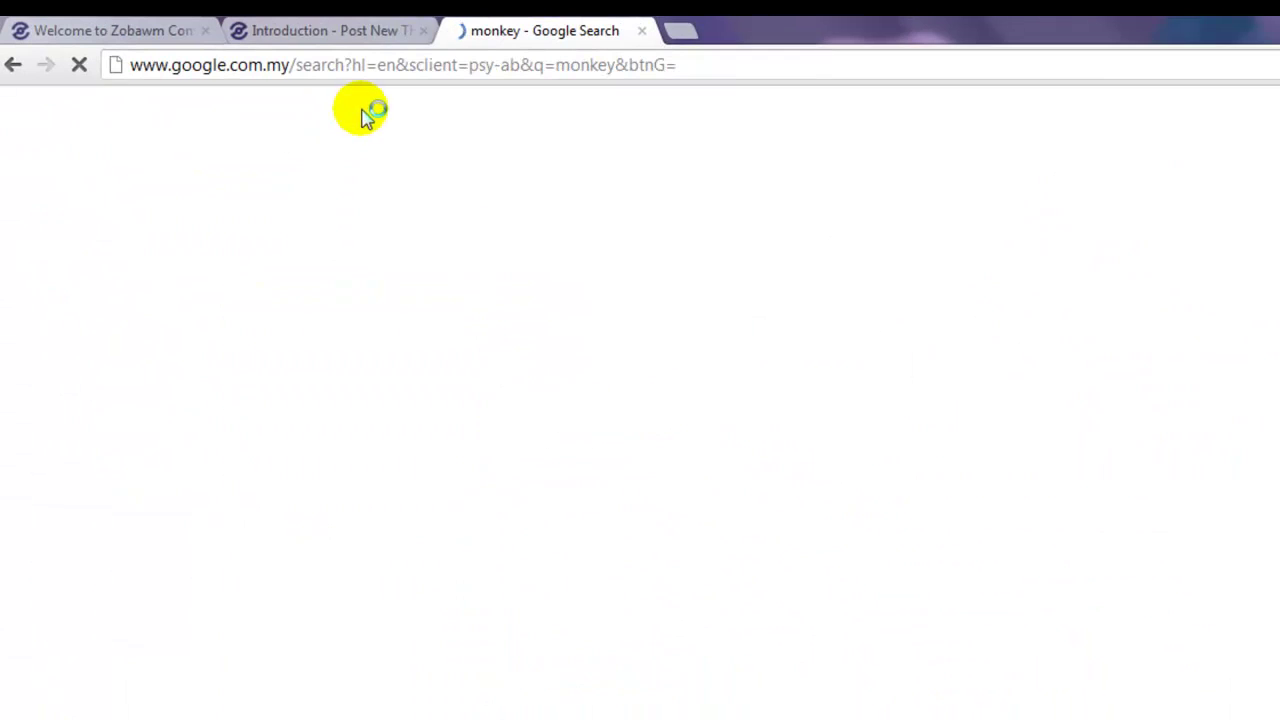
scroll(560, 390, "down", 6)
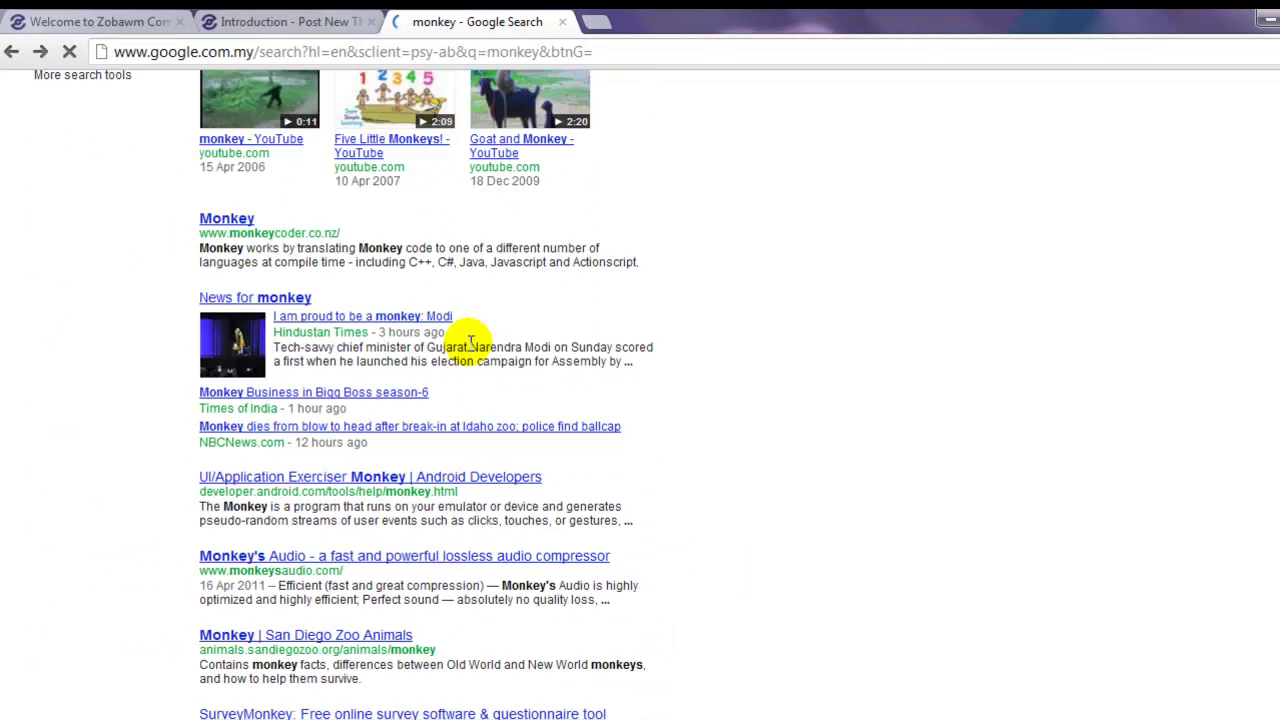
scroll(460, 340, "up", 5)
left_click(55, 275)
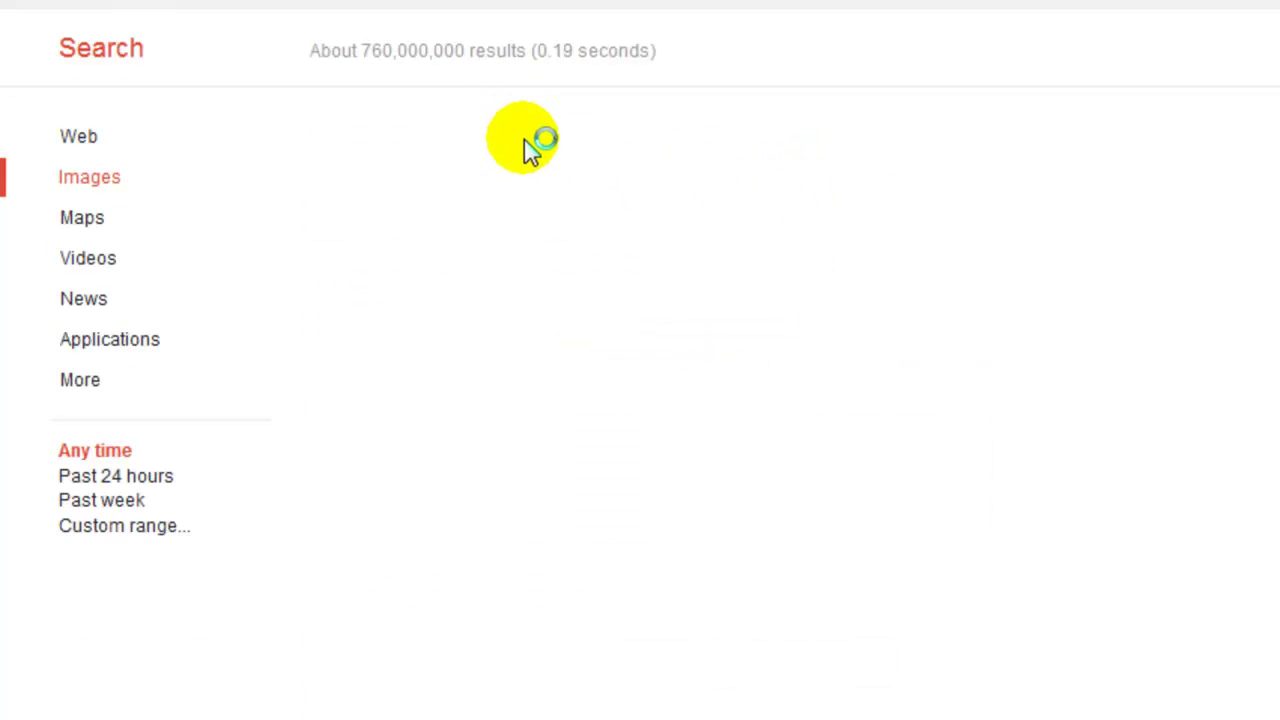
Open the image of monkeys gathered around a laptop and dismiss its preview to reach the source web page.
scroll(1020, 335, "down", 2)
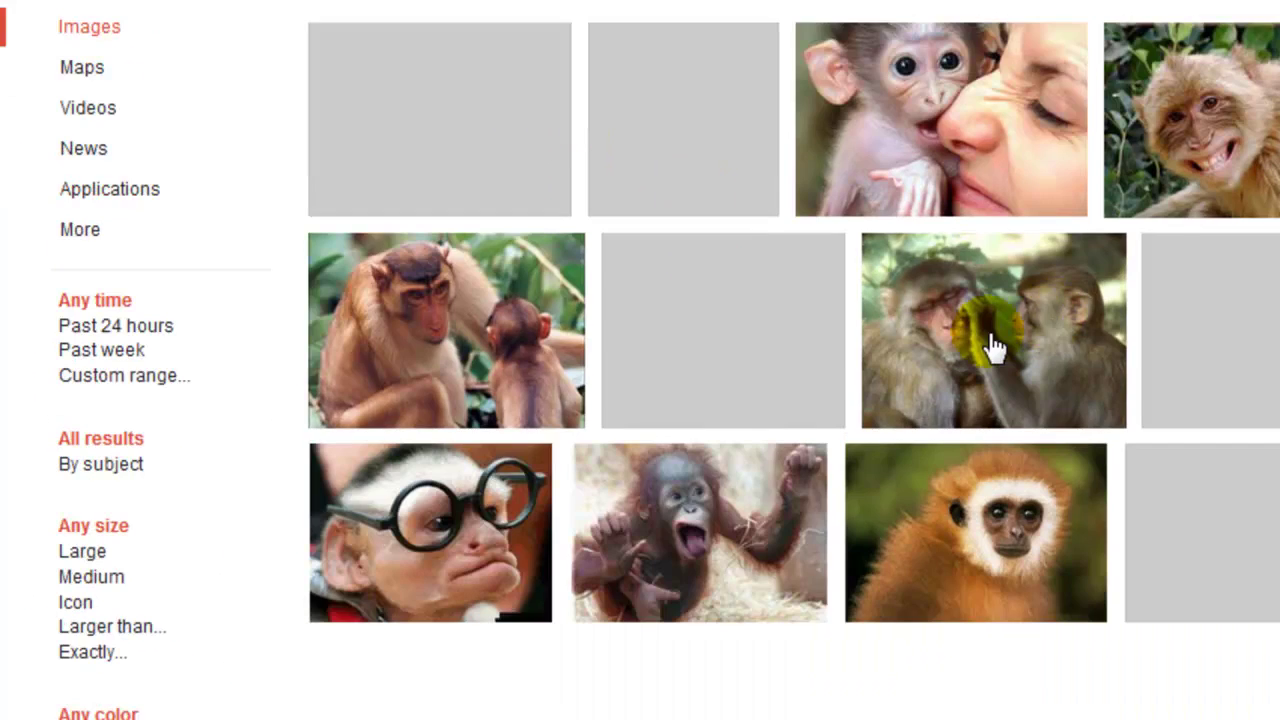
scroll(1043, 325, "down", 2)
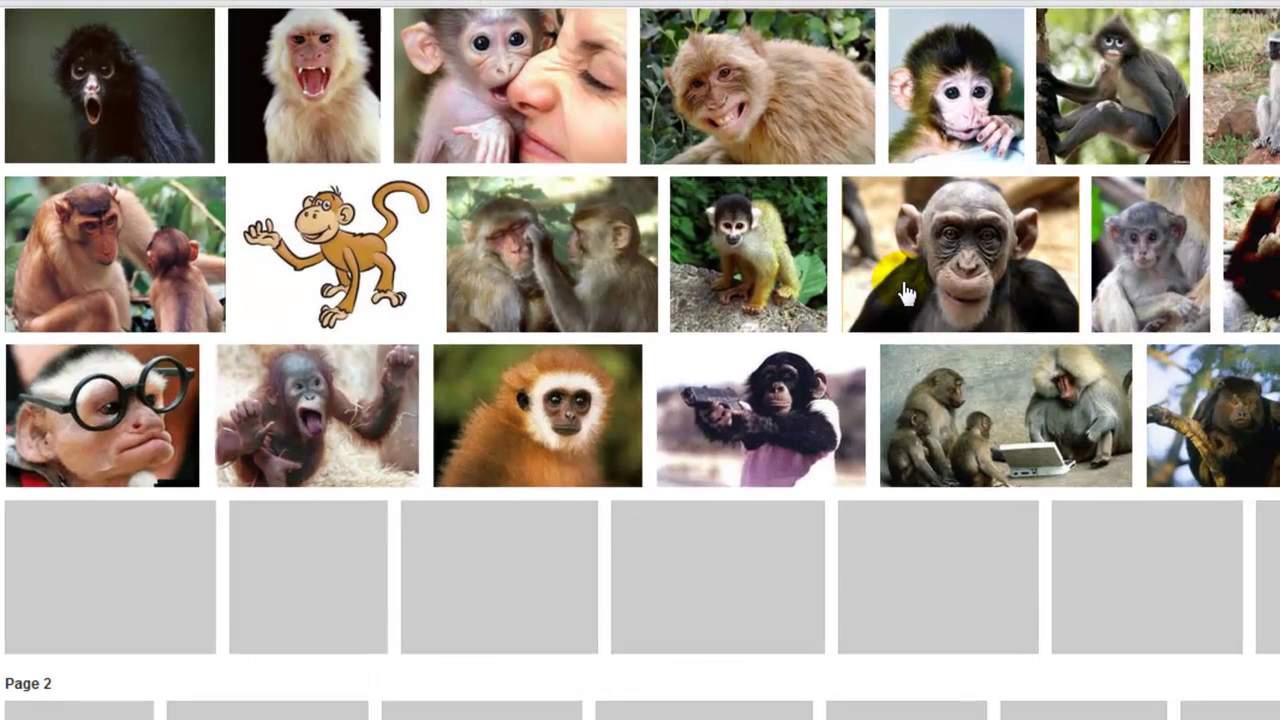
left_click(1018, 433)
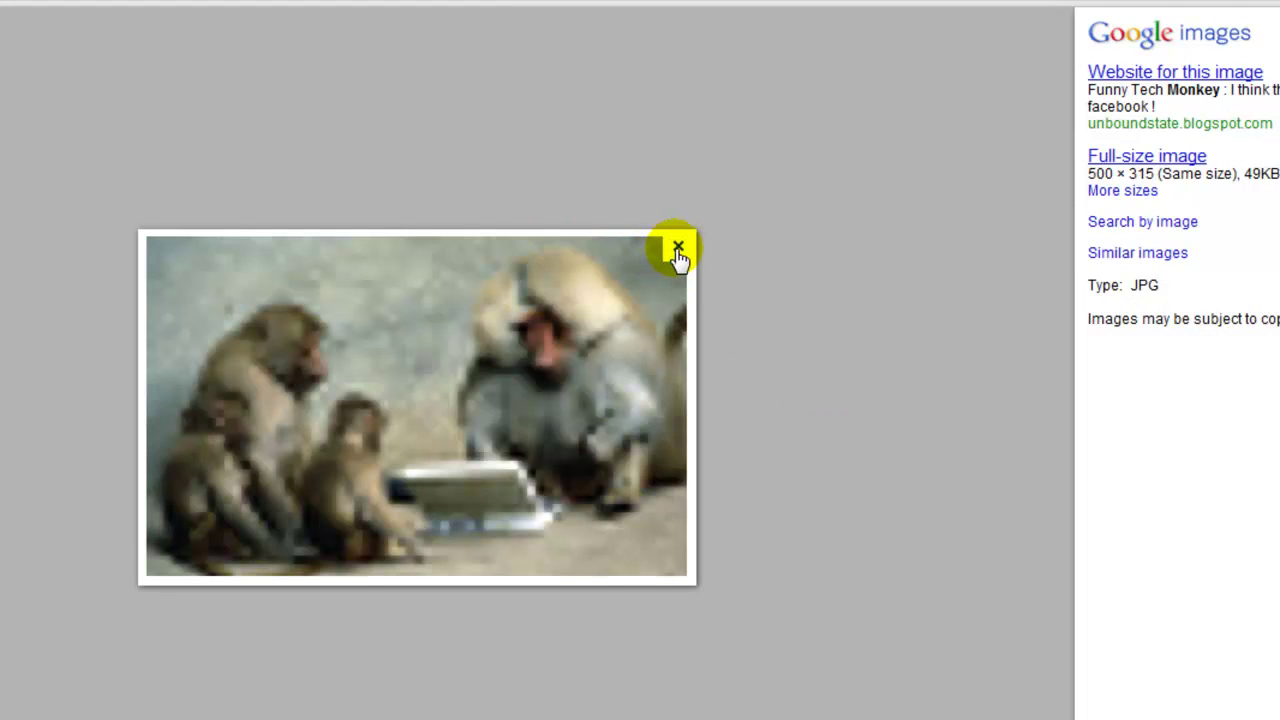
right_click(474, 309)
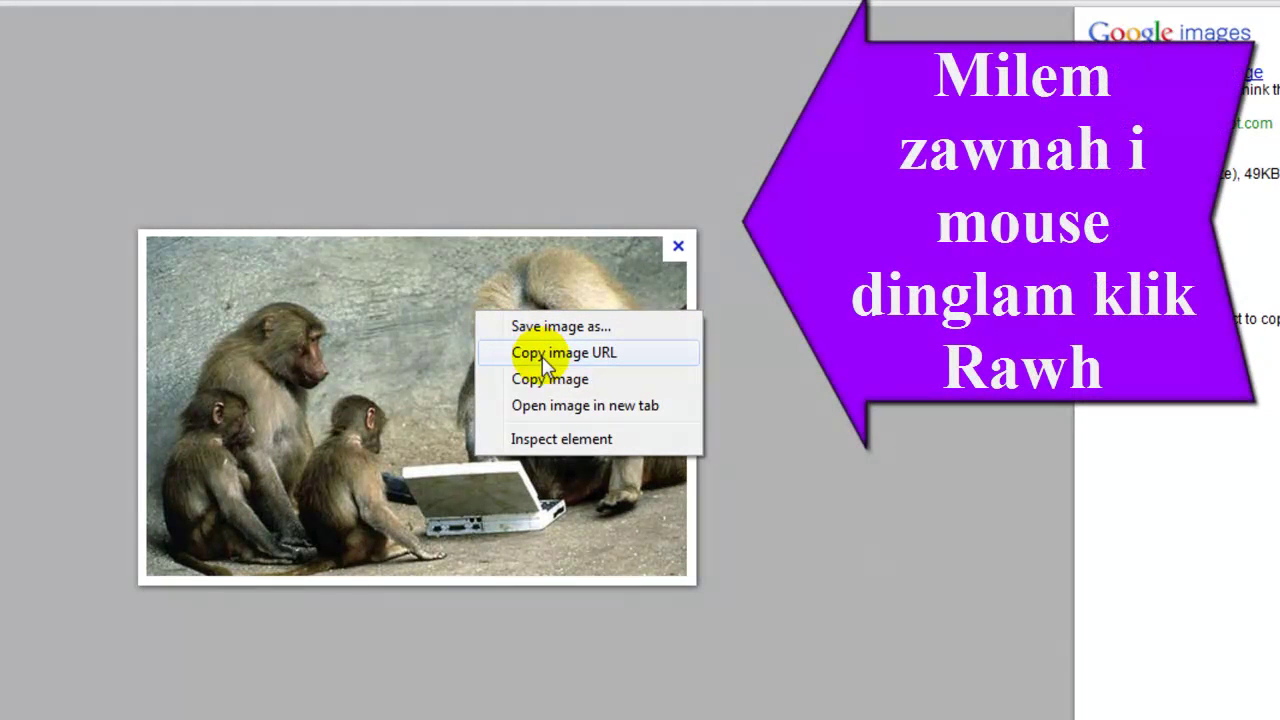
left_click(680, 247)
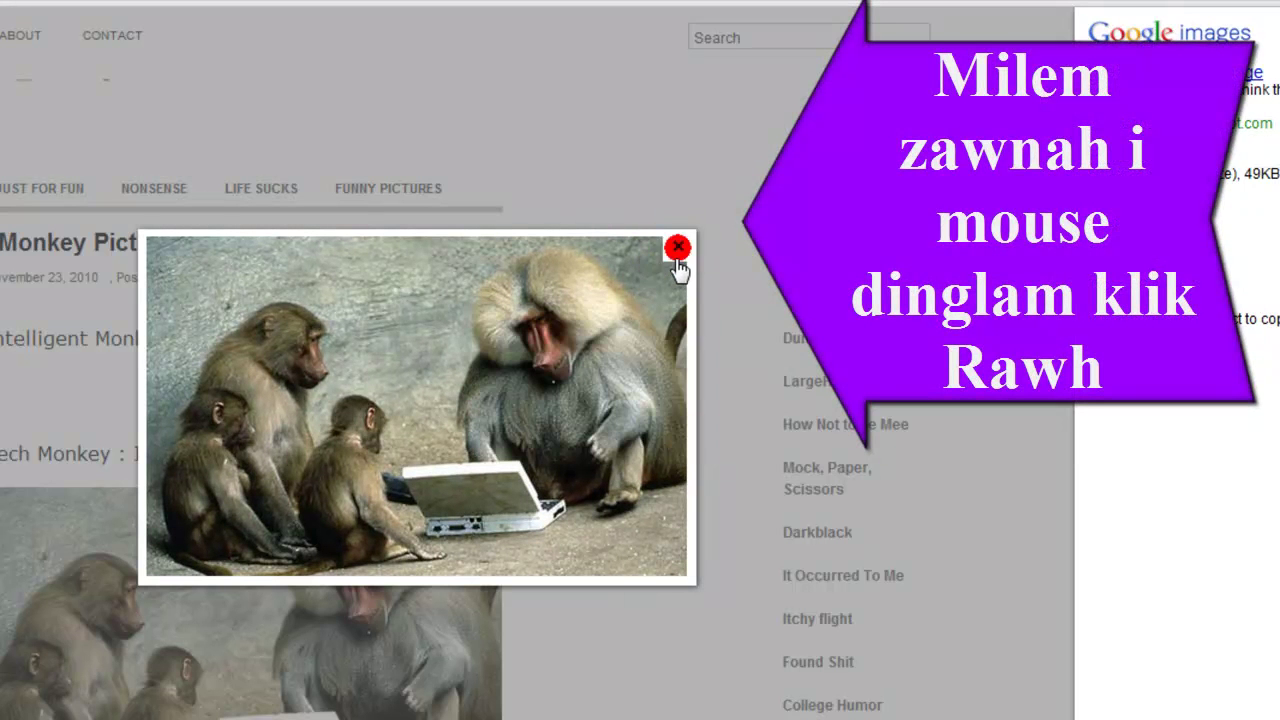
left_click(672, 312)
Copy the image URL of the laptop monkeys picture under the "Funny Tech Monkey" heading.
scroll(694, 289, "down", 6)
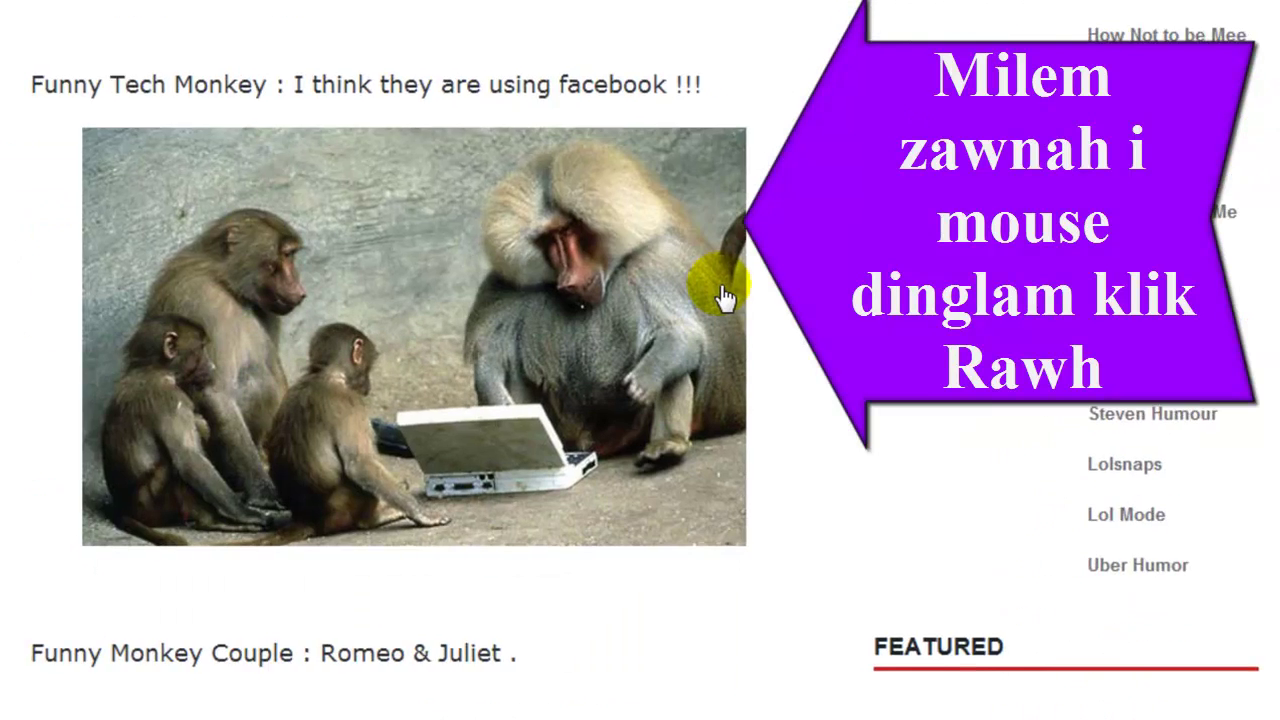
scroll(443, 166, "up", 1)
scroll(335, 277, "up", 1)
right_click(434, 279)
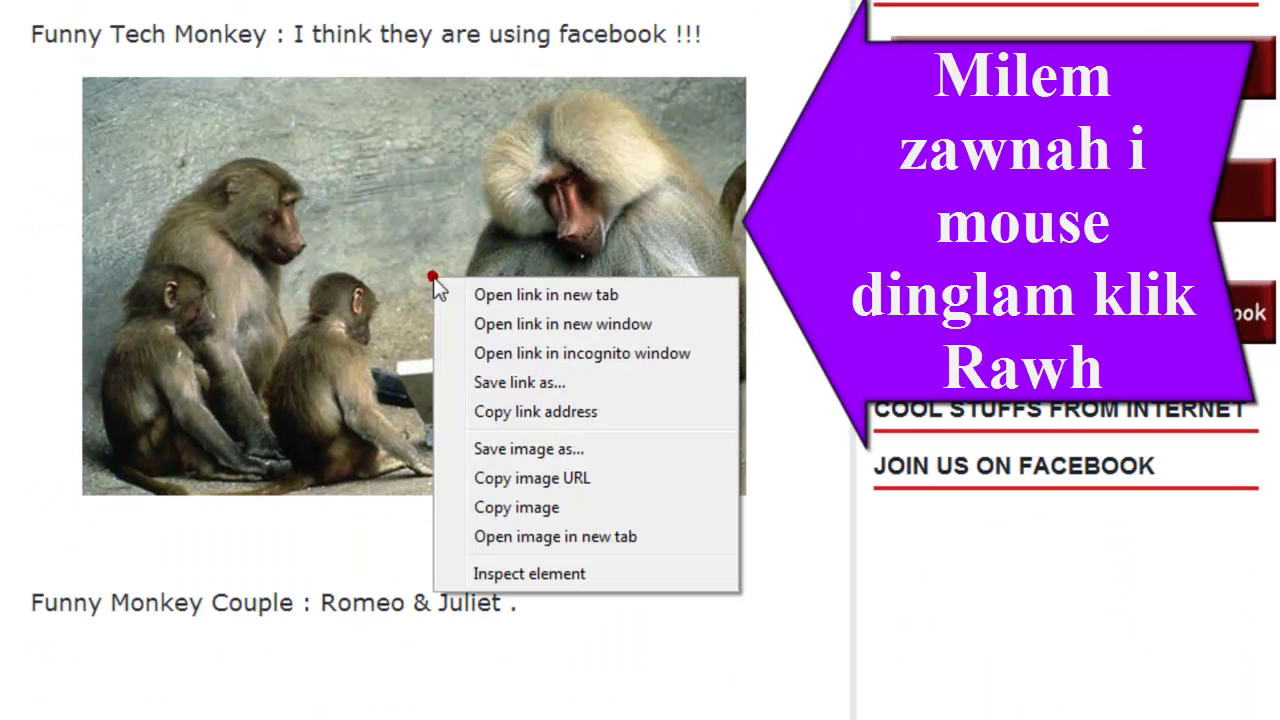
left_click(535, 478)
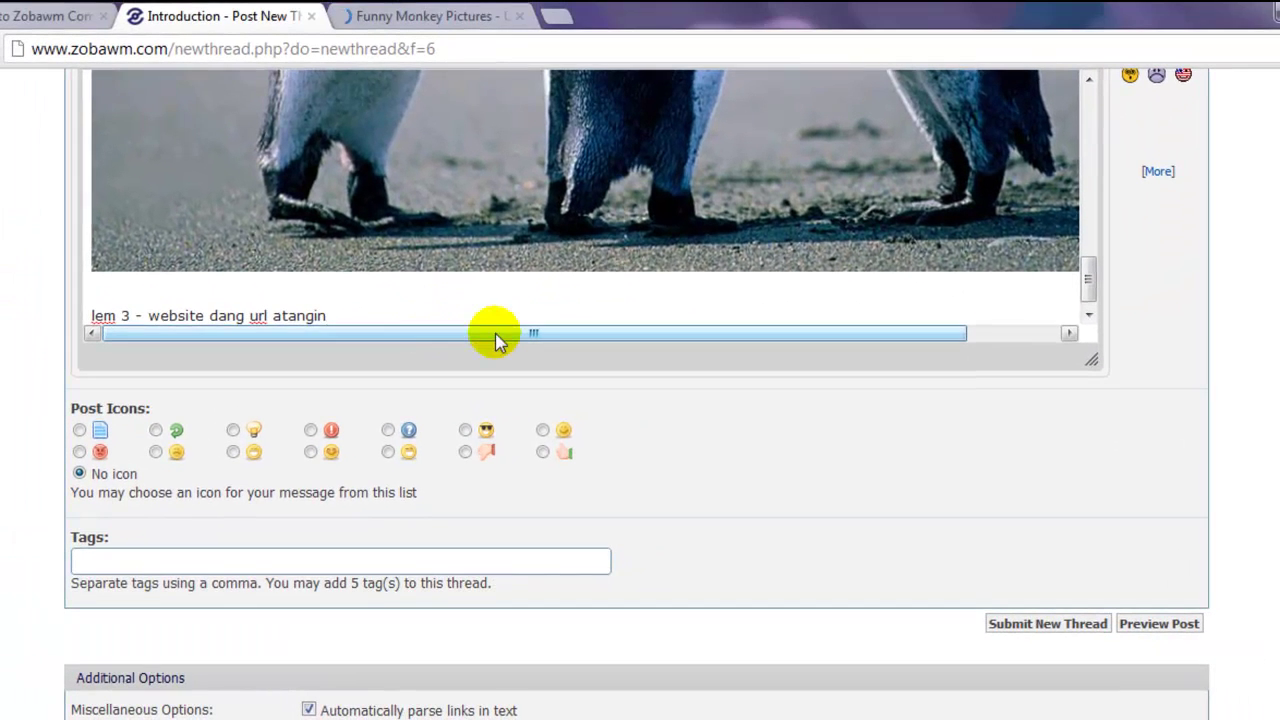
On a new line below "lem 3 - website dang url atangin", start inserting an image from URL and paste the copied monkey picture address.
key("Return")
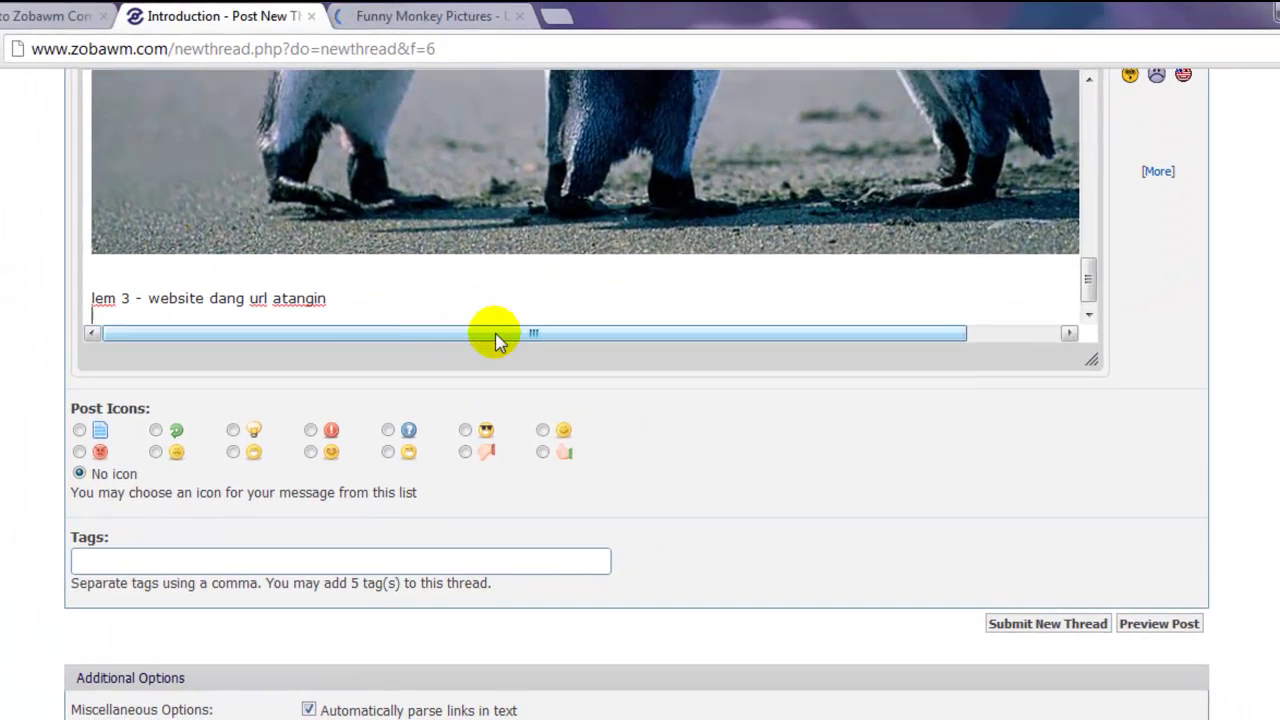
scroll(994, 409, "up", 5)
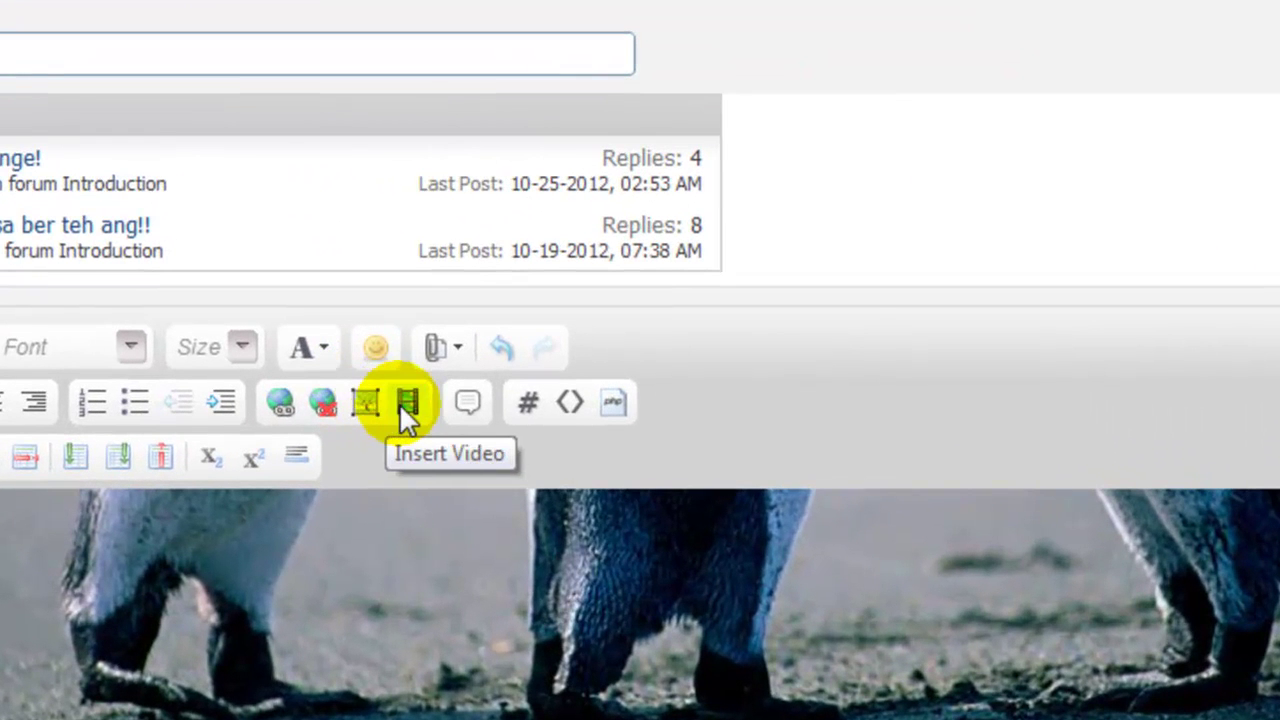
left_click(367, 403)
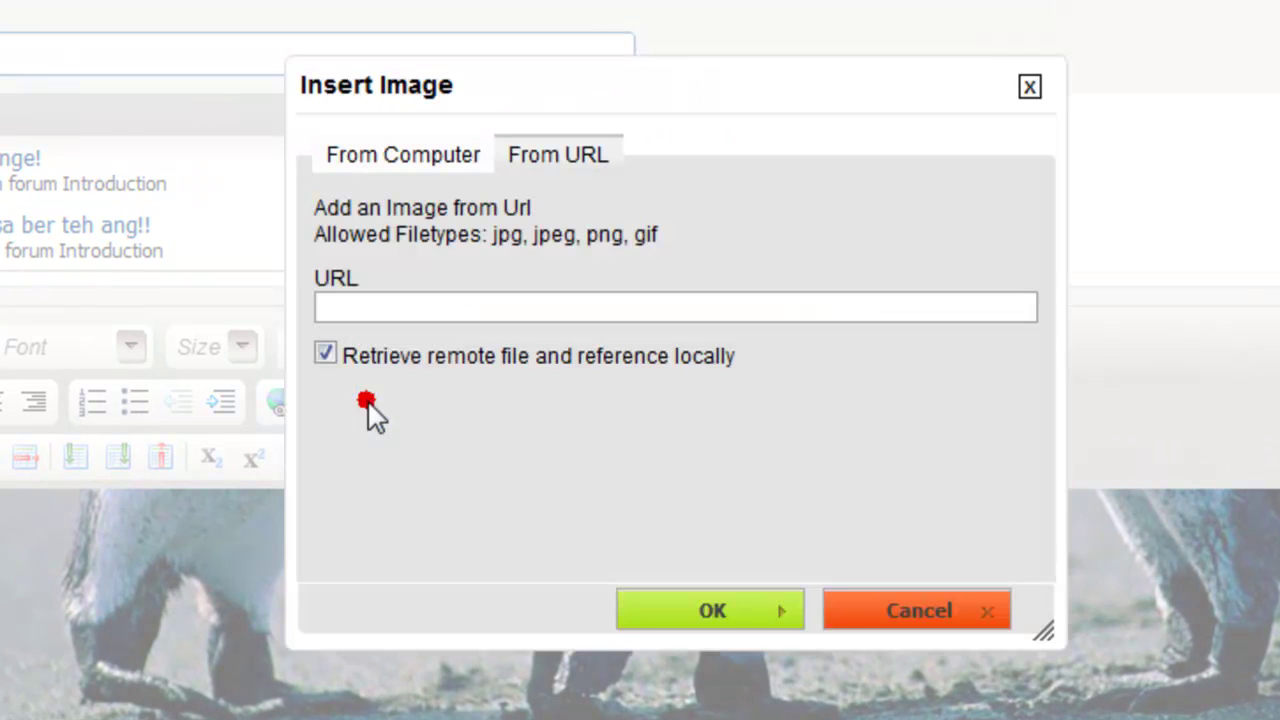
right_click(414, 303)
left_click(505, 497)
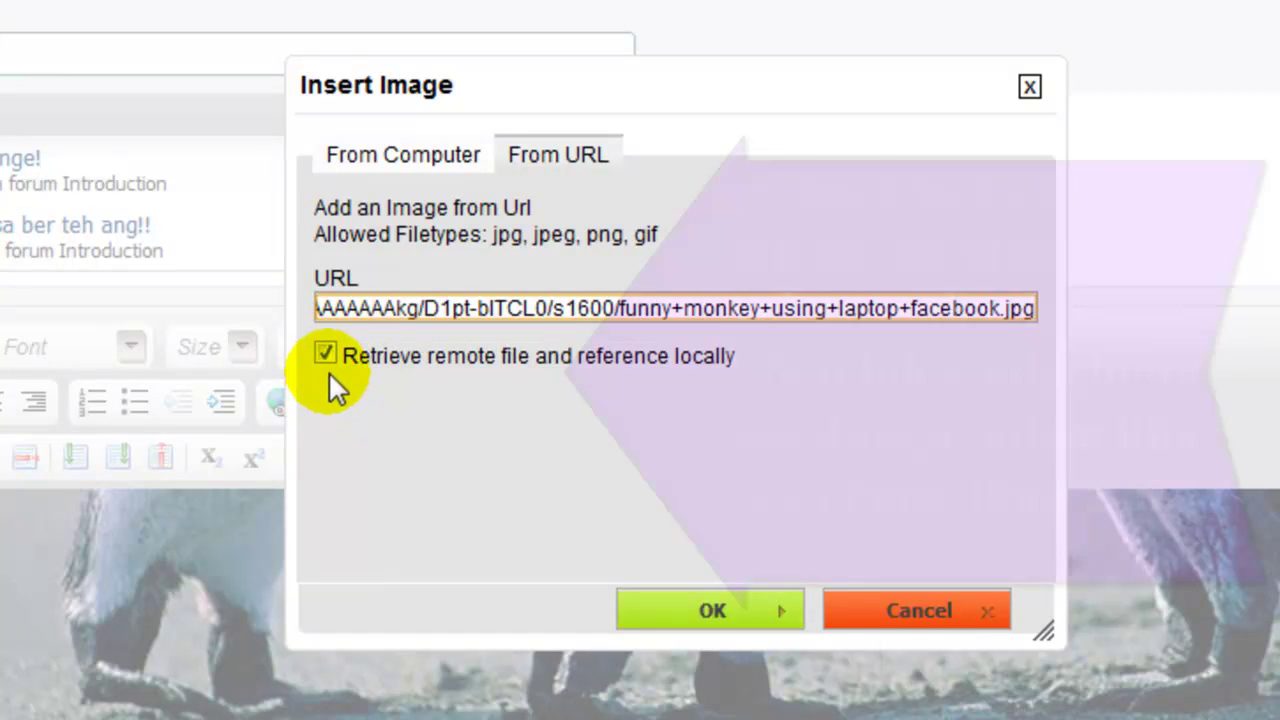
Turn off "Retrieve remote file and reference locally" and insert the linked monkey picture into the message.
left_click(326, 354)
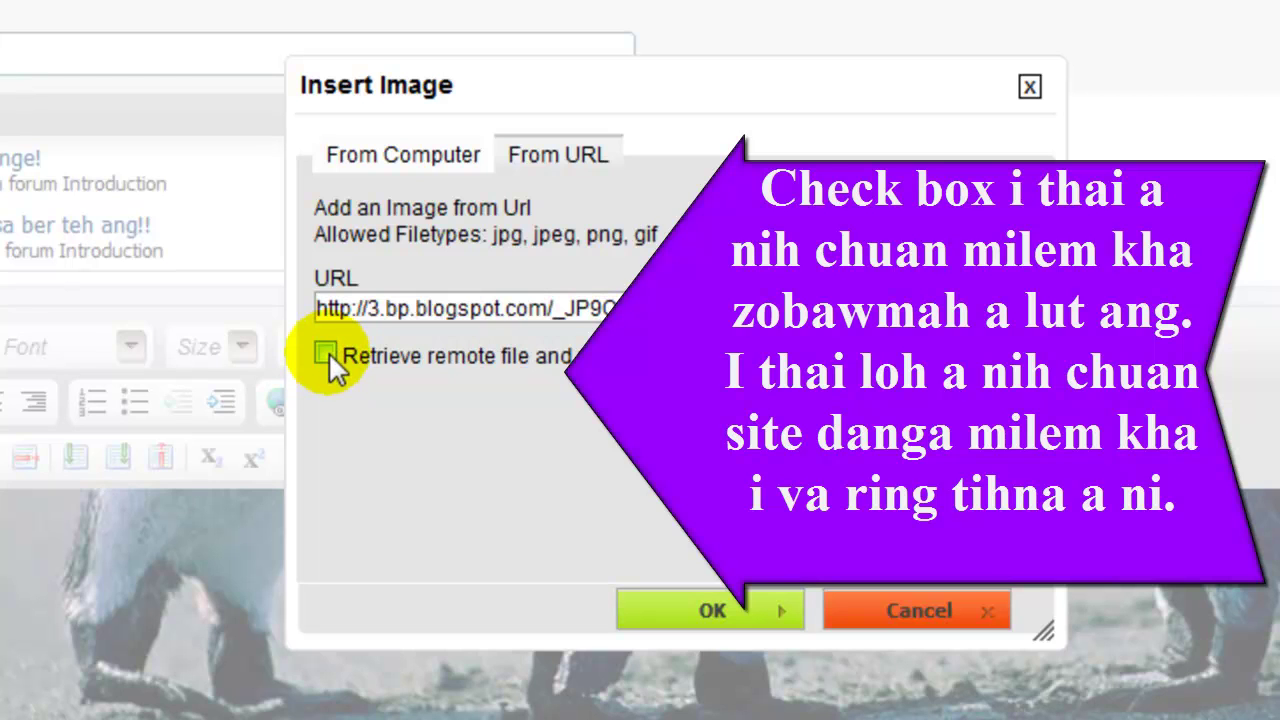
left_click(326, 354)
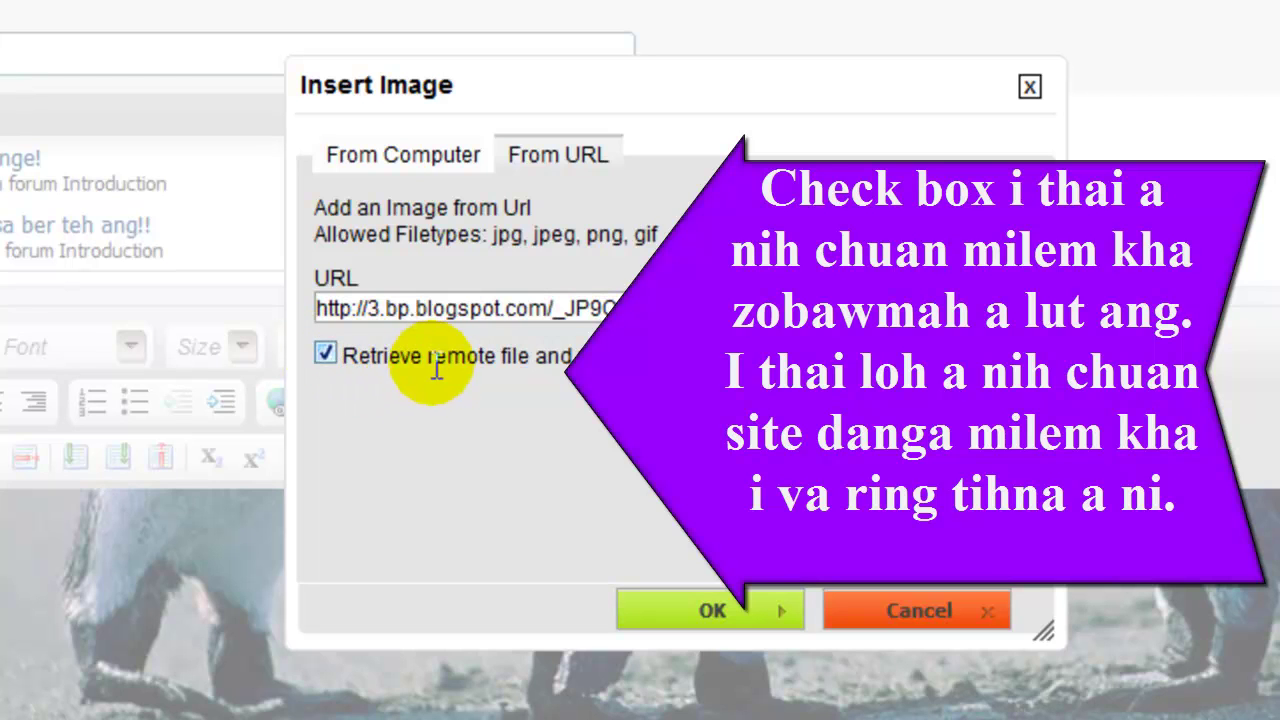
triple_click(351, 359)
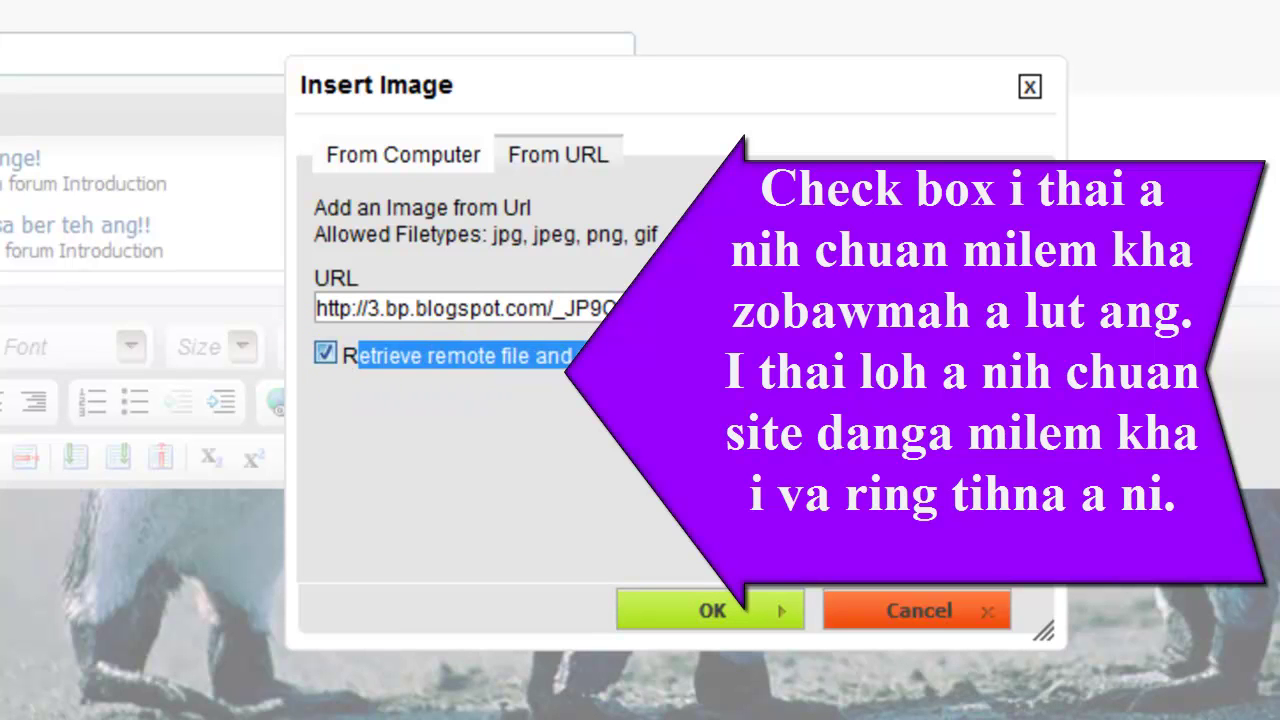
left_click(326, 354)
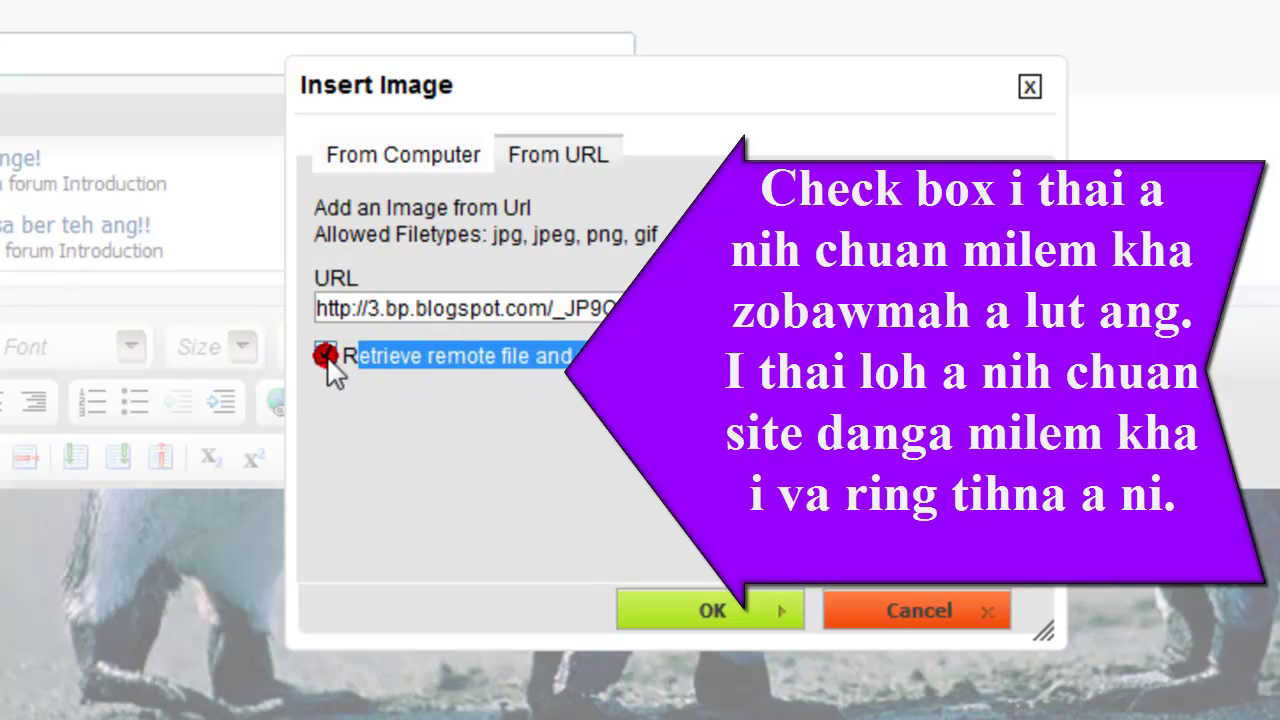
left_click(386, 362)
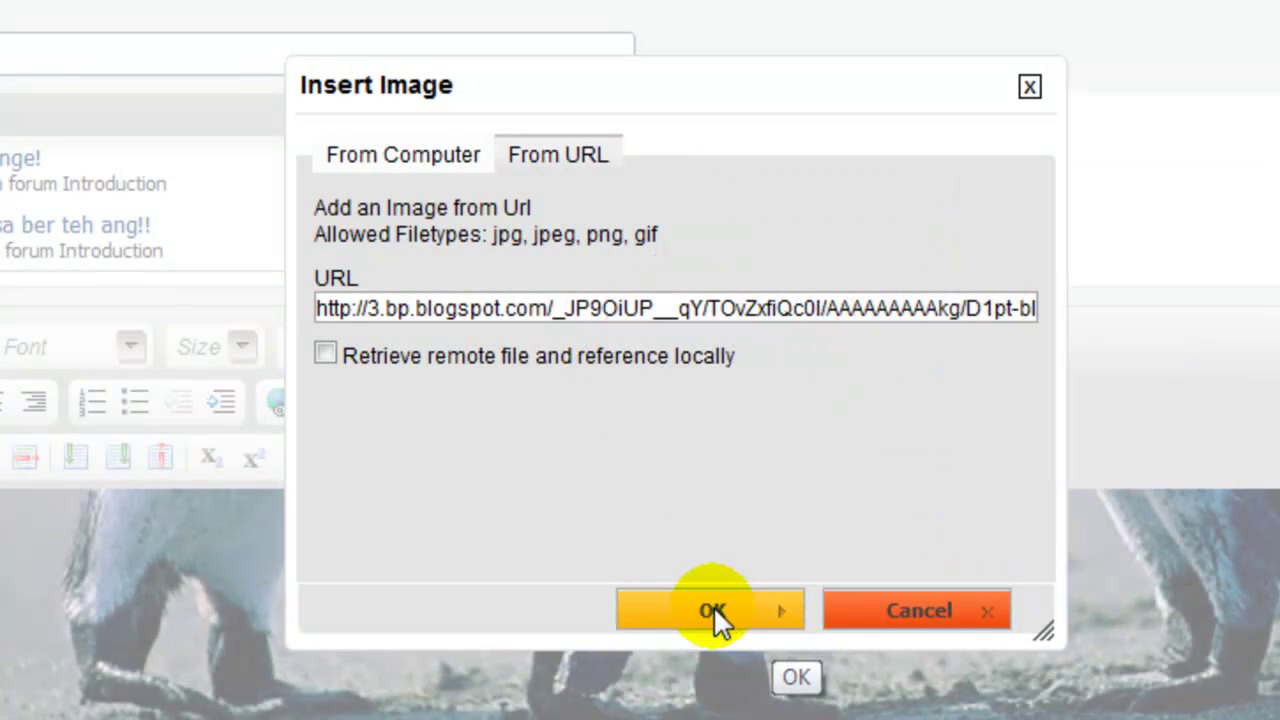
left_click(713, 607)
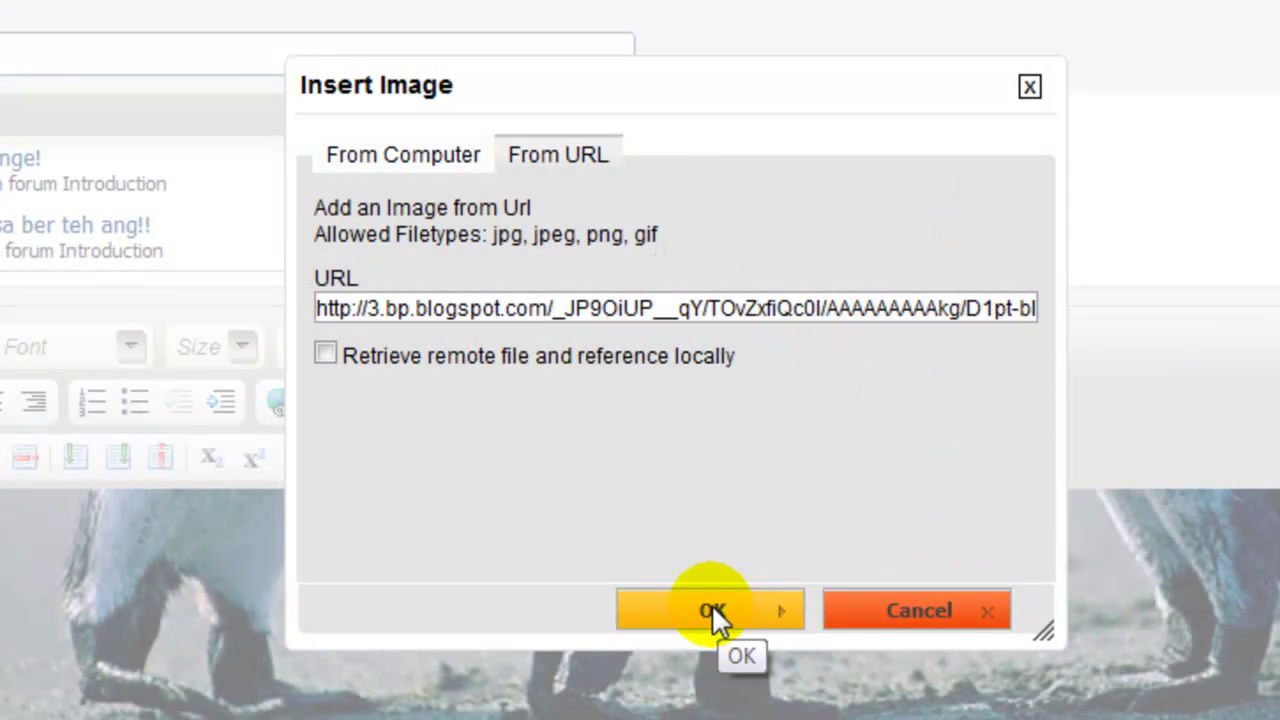
left_click(713, 608)
left_click(712, 607)
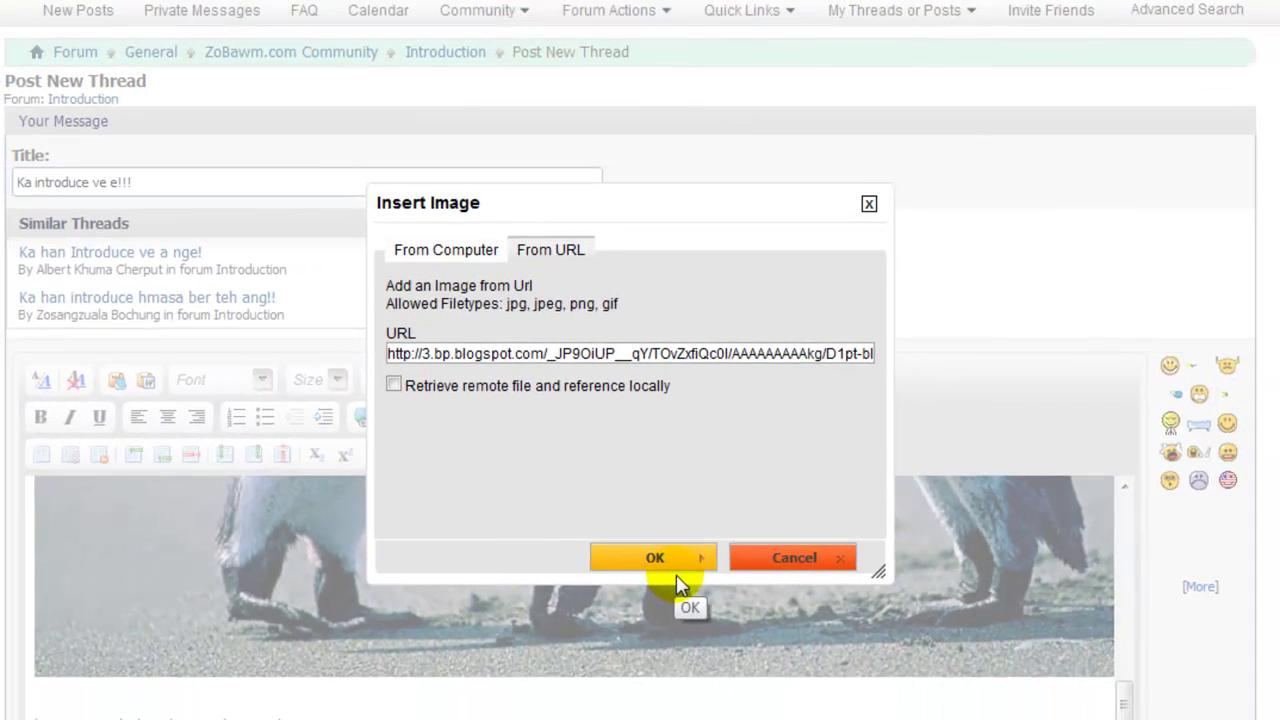
left_click(676, 575)
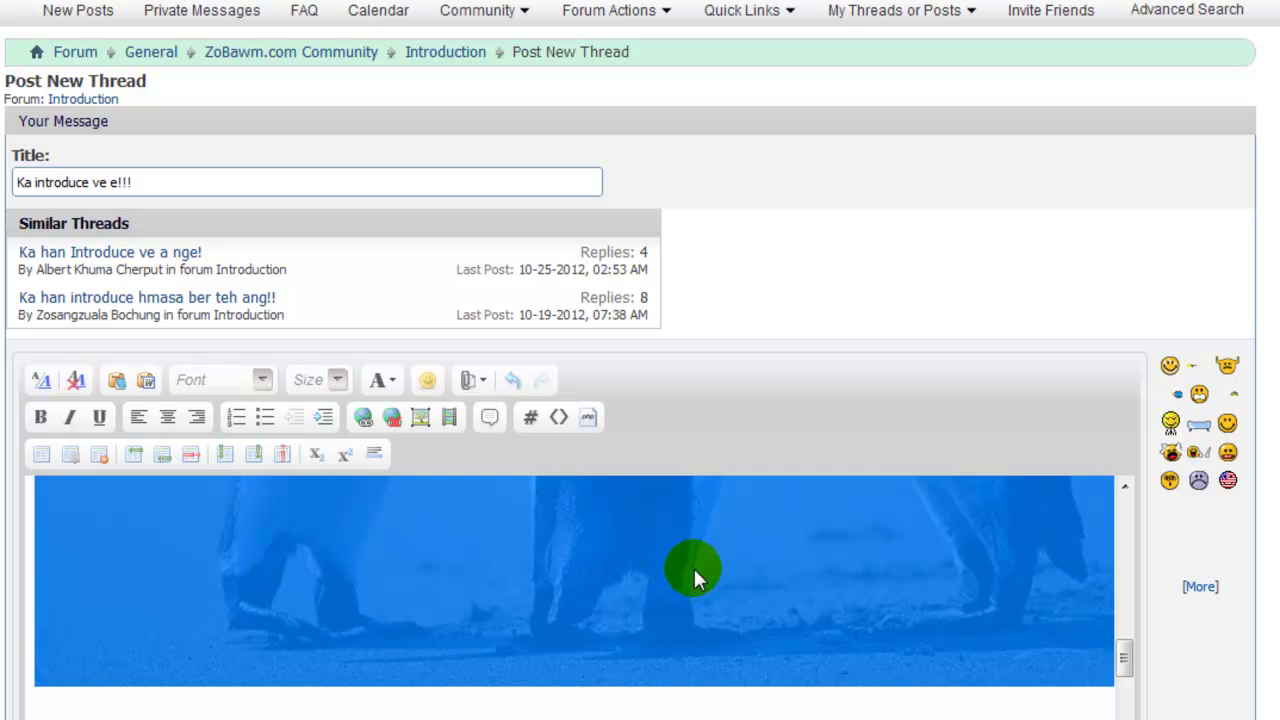
Add the line "Tunah video ve thung aw youtube atang ni rawh se" below the monkey picture.
left_click(693, 568)
scroll(669, 343, "down", 3)
scroll(705, 354, "down", 4)
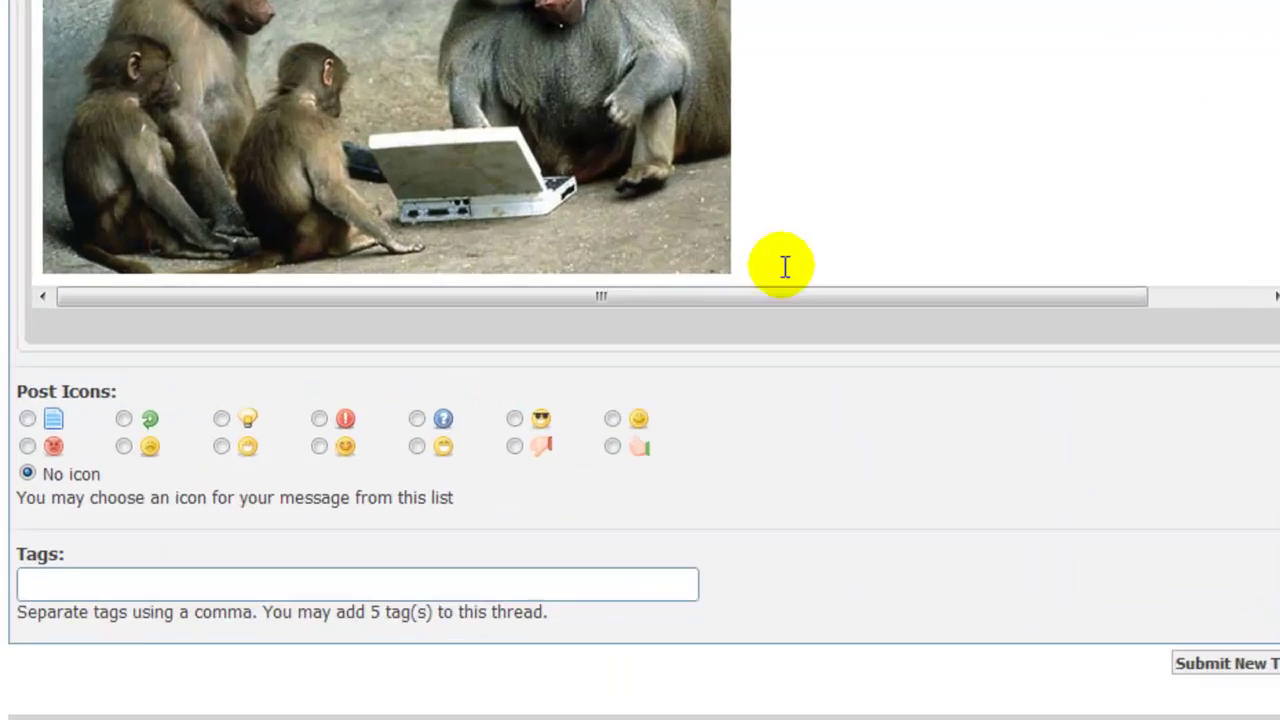
key("Return")
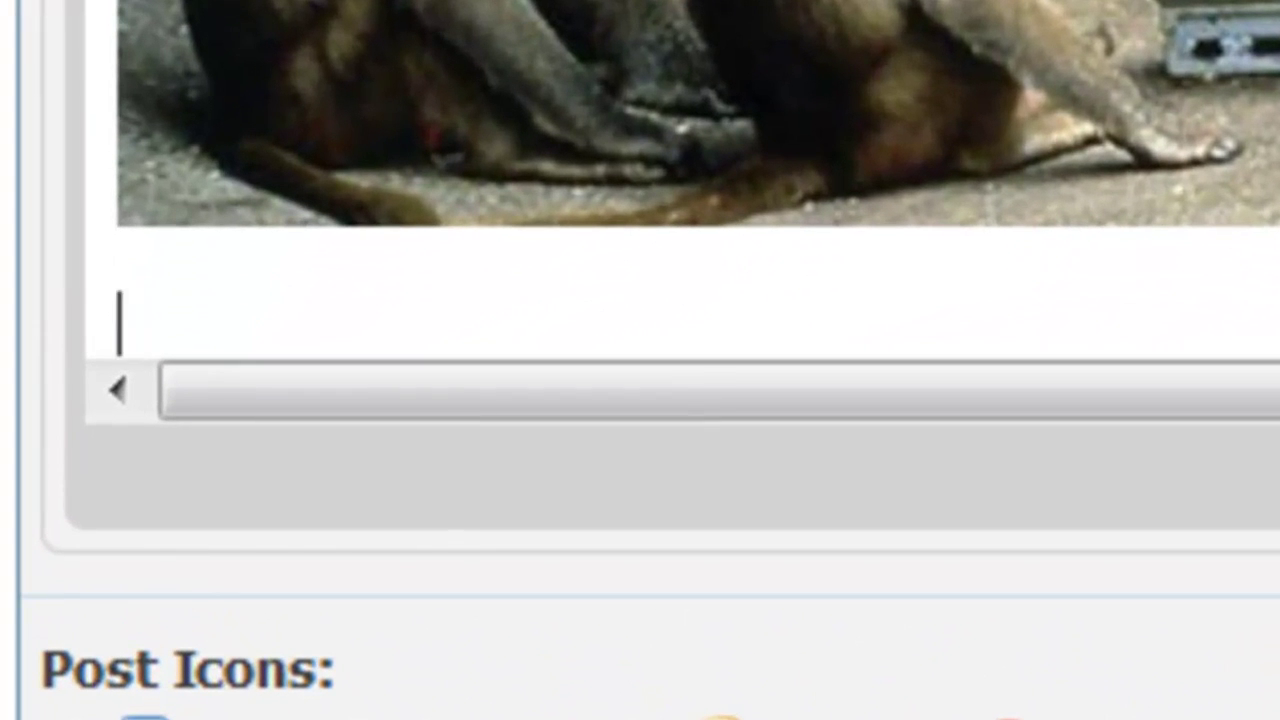
type("Tunah vid")
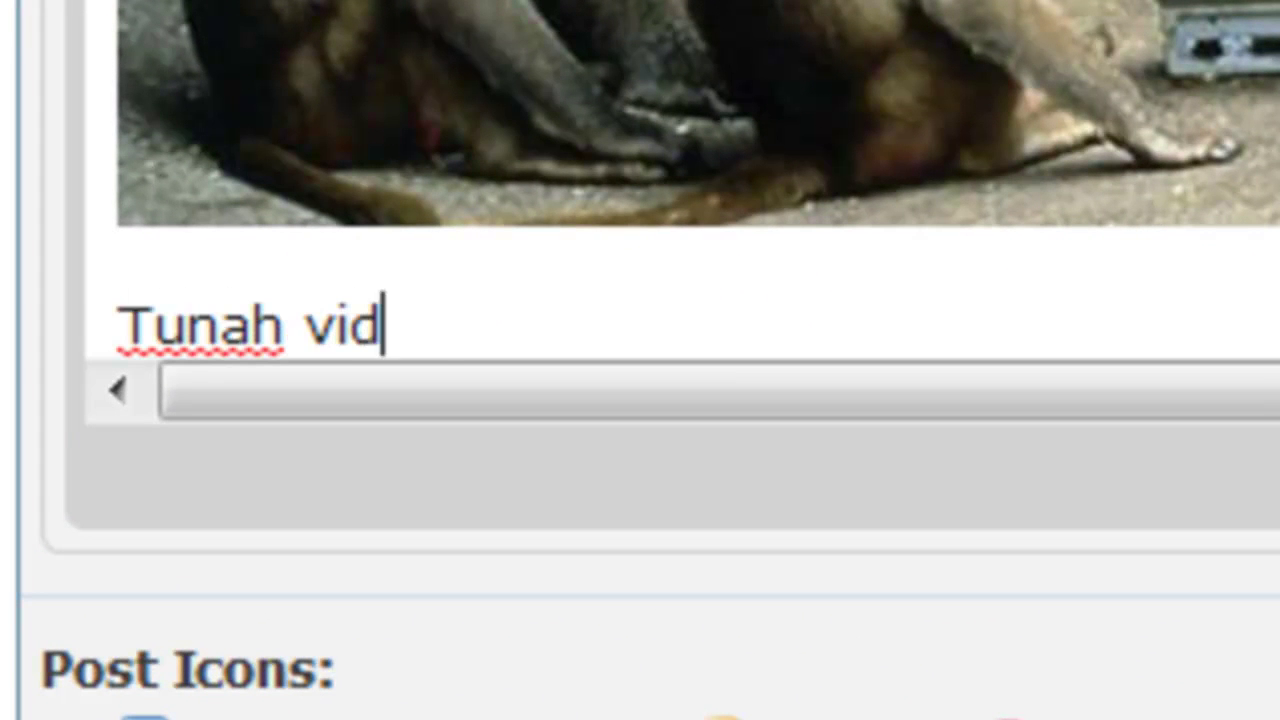
type("eo ve thung aw ")
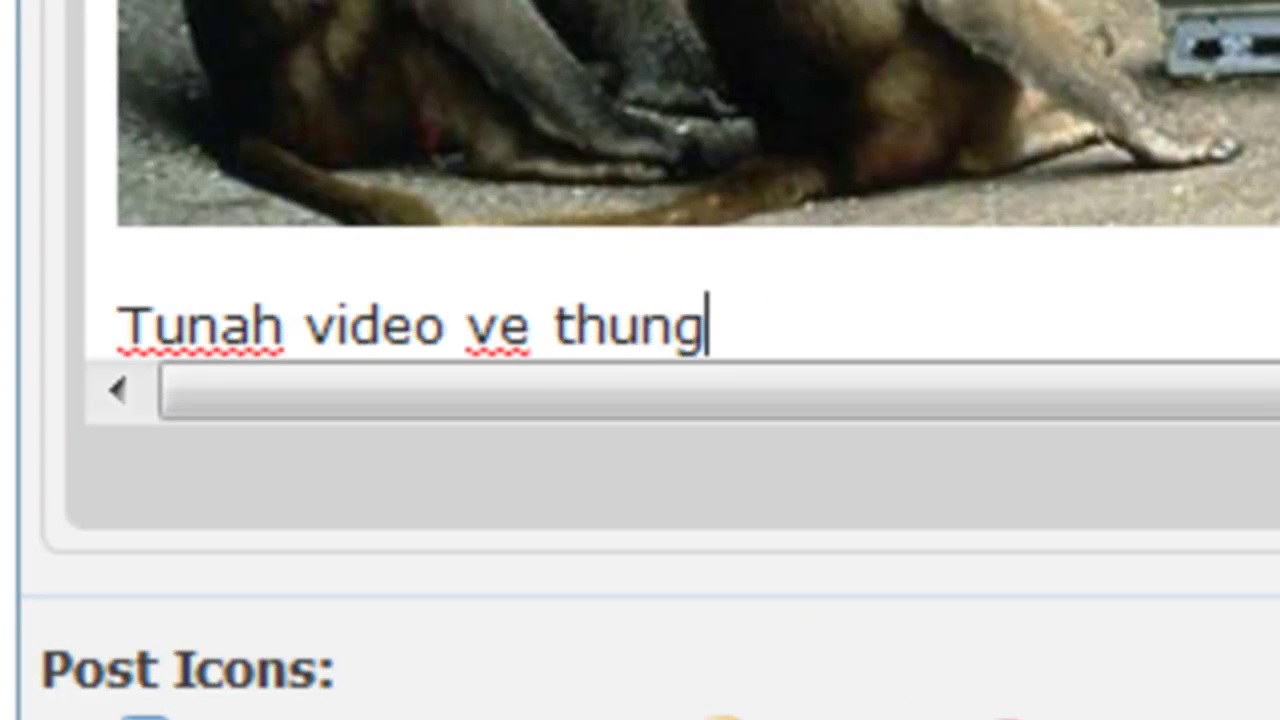
type("youtube ana")
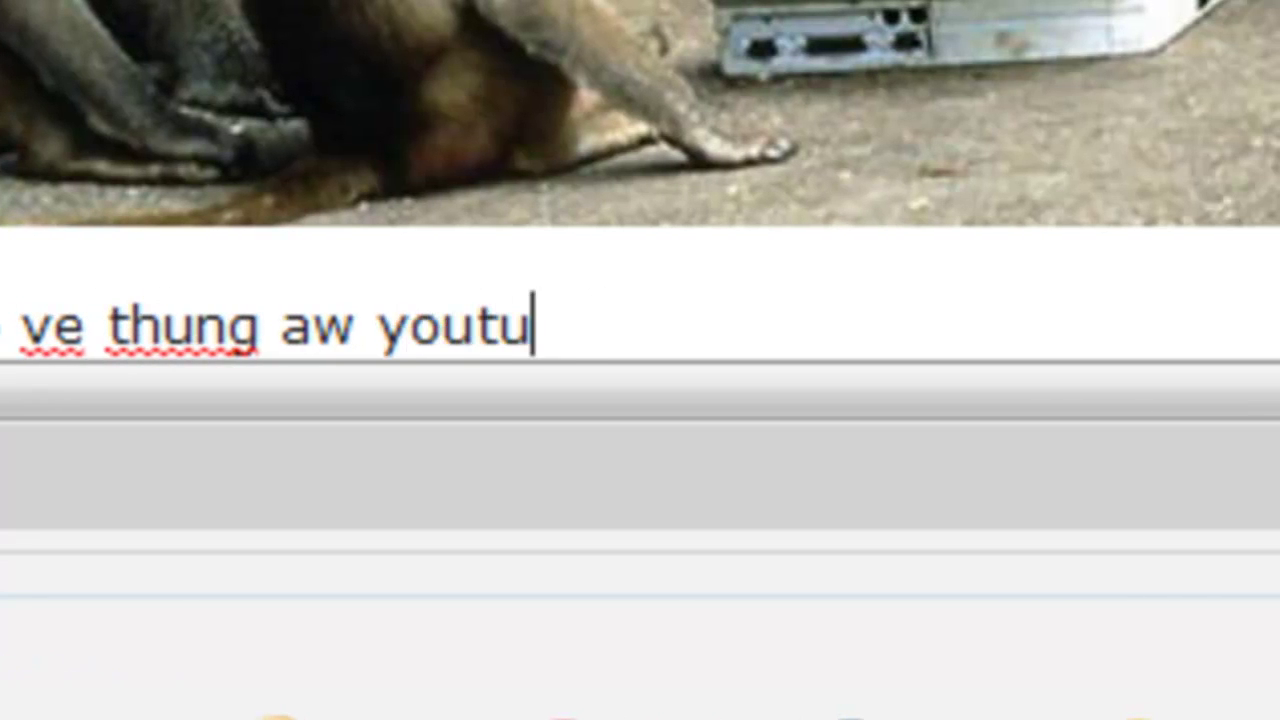
key("BackSpace")
key("BackSpace")
type("t")
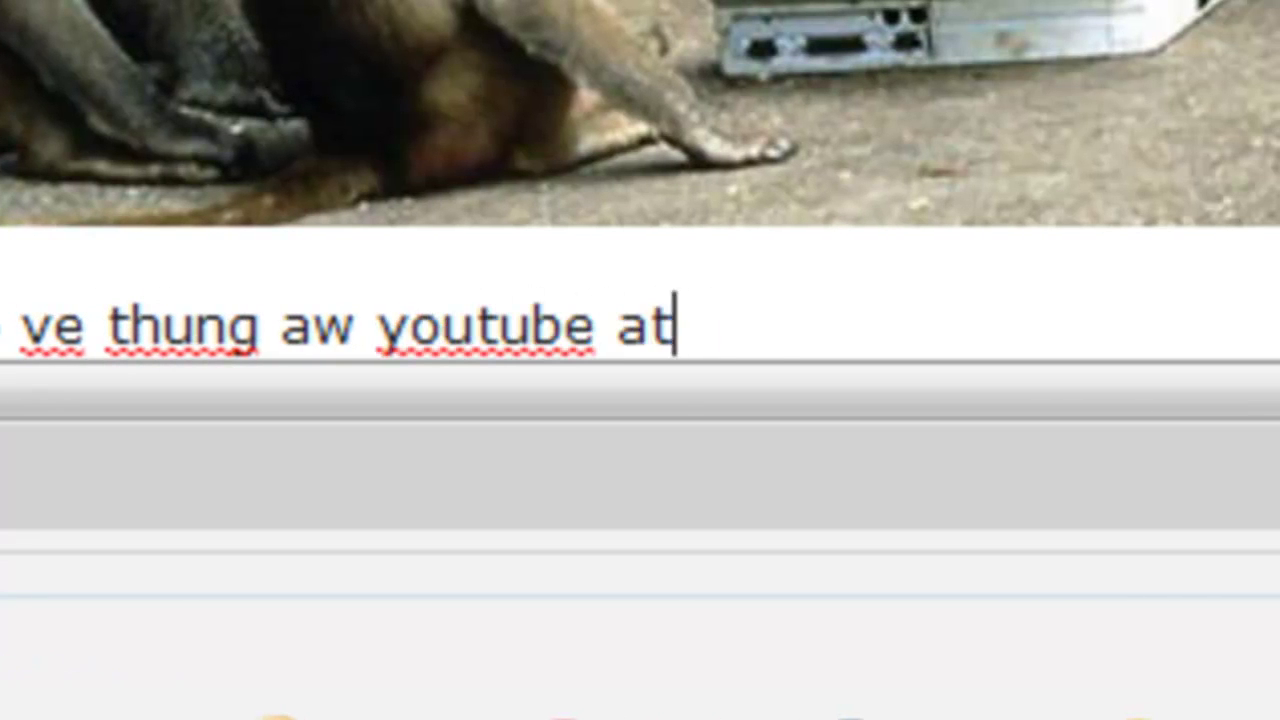
type("angi")
key("BackSpace")
type("ni r")
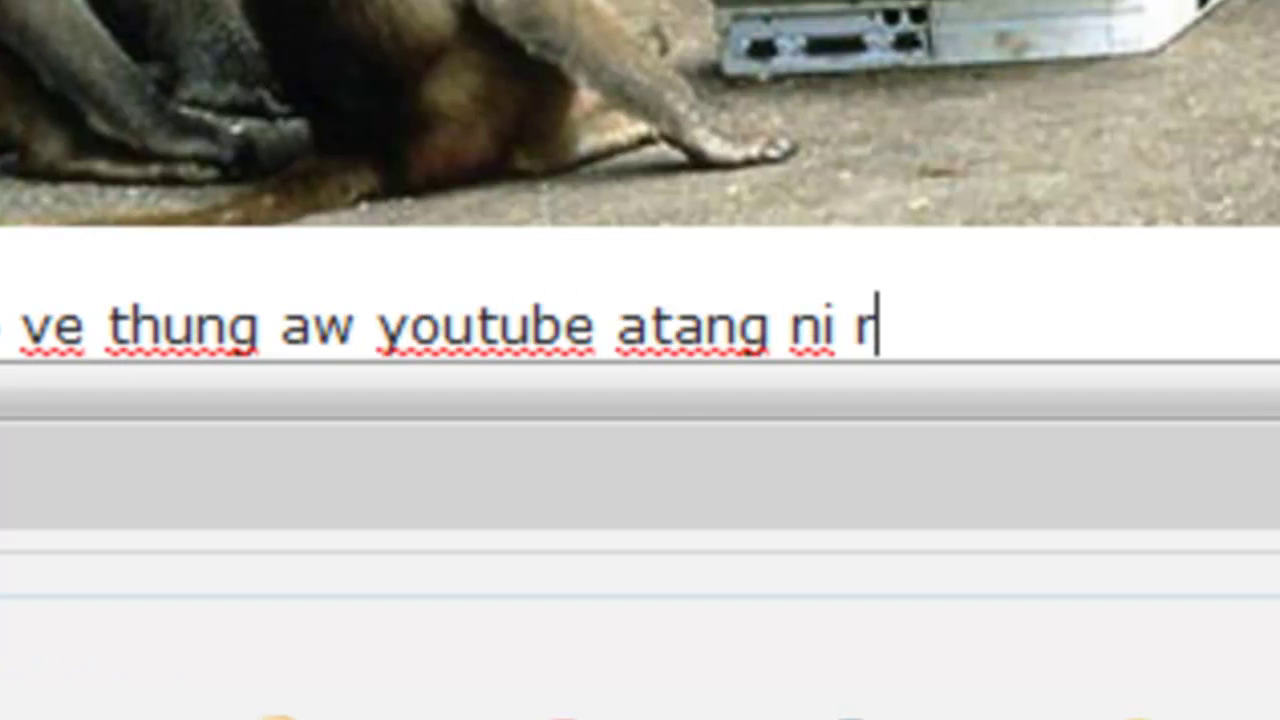
type("awh se")
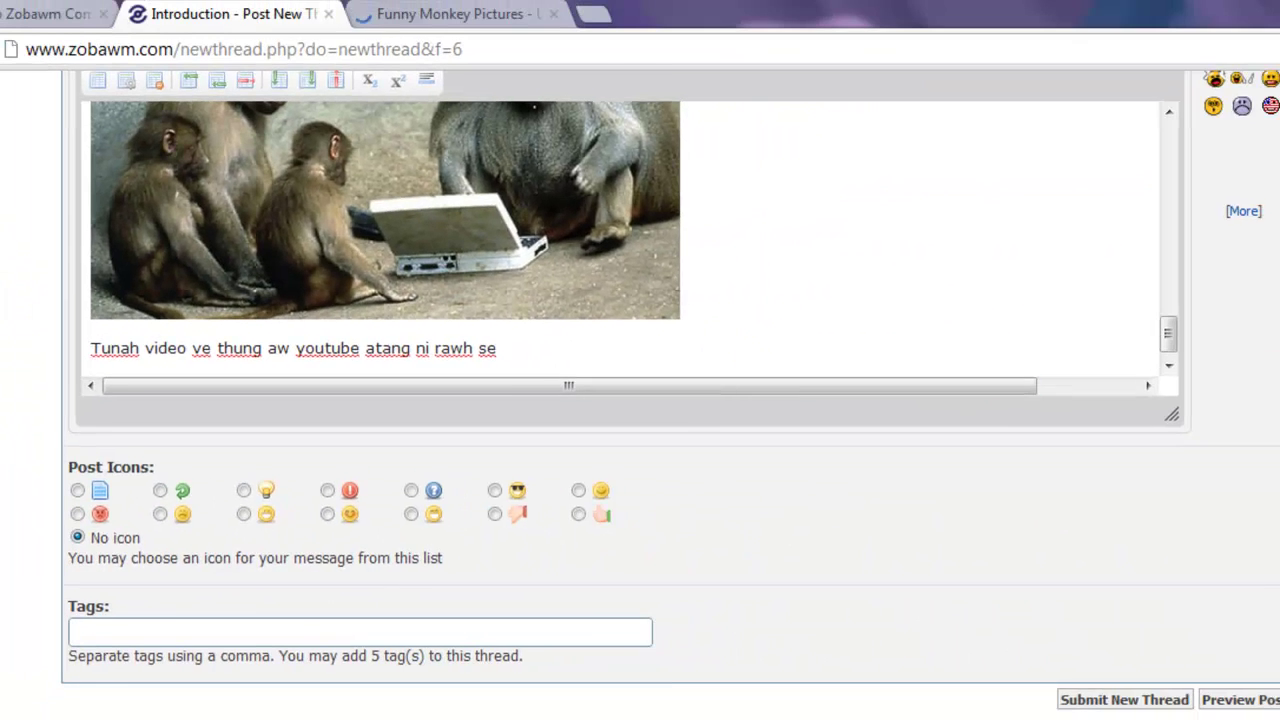
Start inserting a video clip in the message and highlight the example YouTube URL to check the required format.
scroll(640, 400, "up", 3)
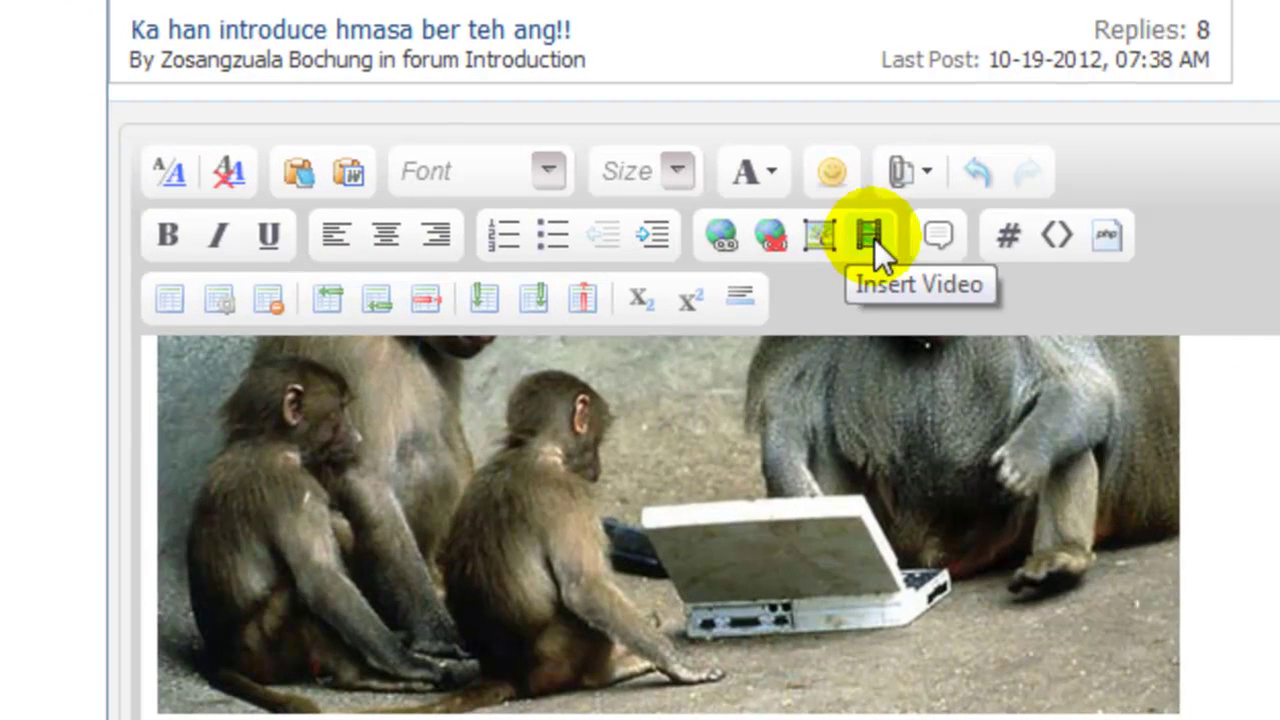
left_click(871, 238)
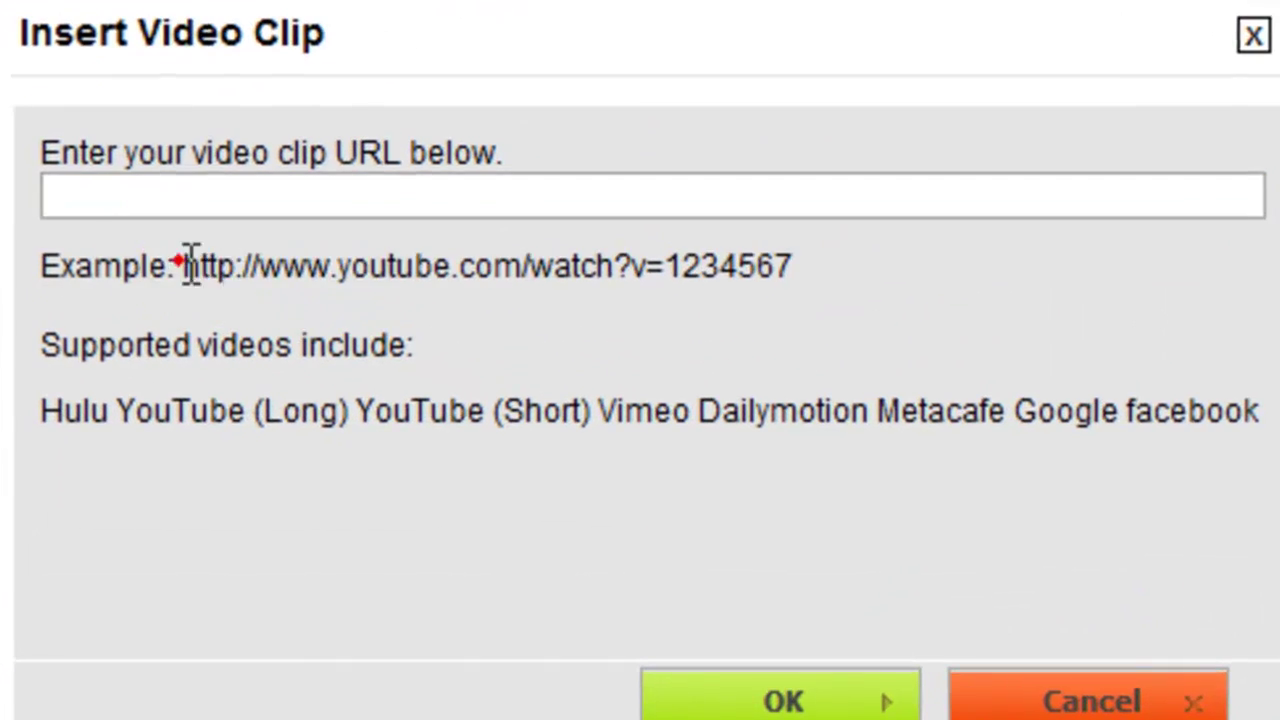
left_click_drag(467, 419, 736, 419)
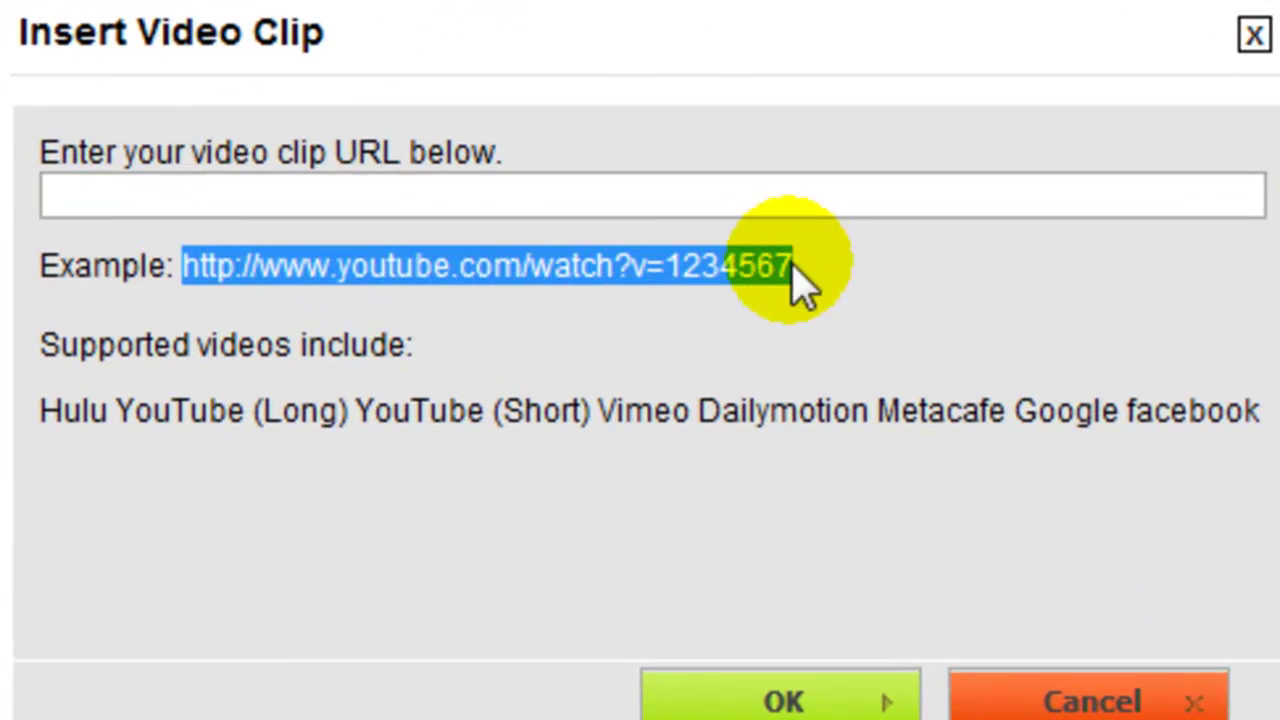
left_click(505, 21)
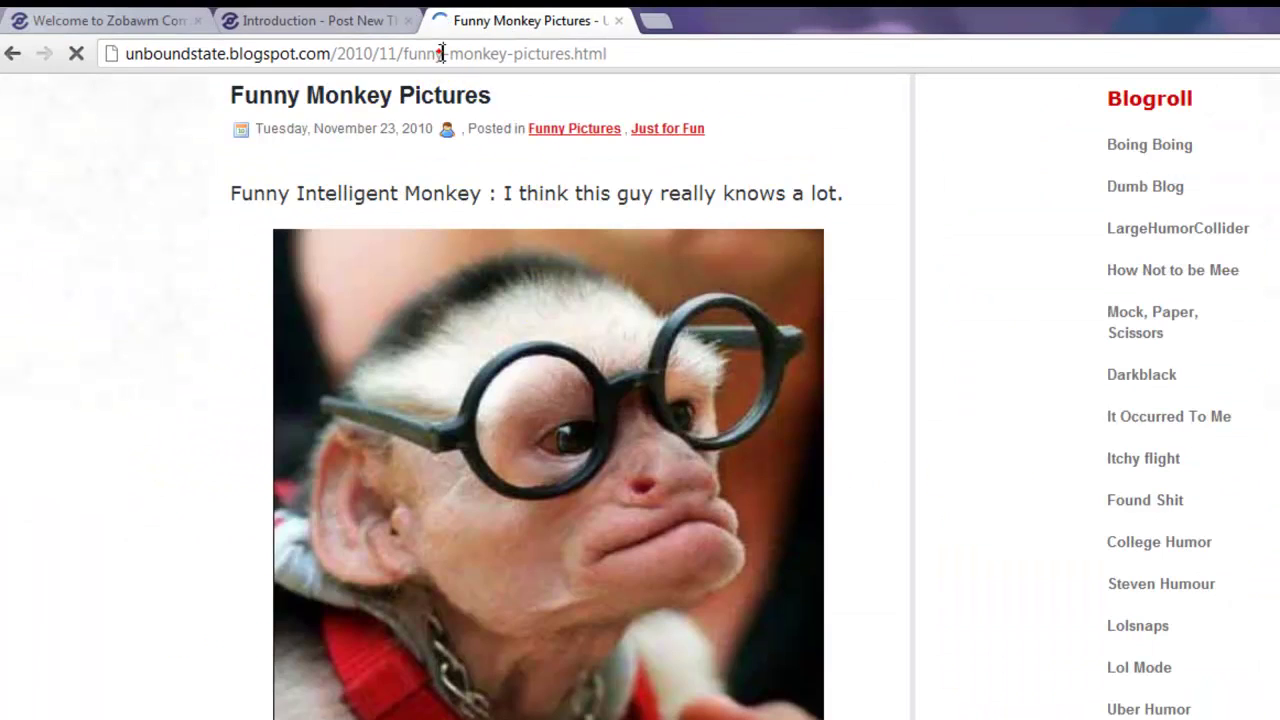
left_click(441, 54)
type("c")
key("BackSpace")
type("u")
key("BackSpace")
type("youtube")
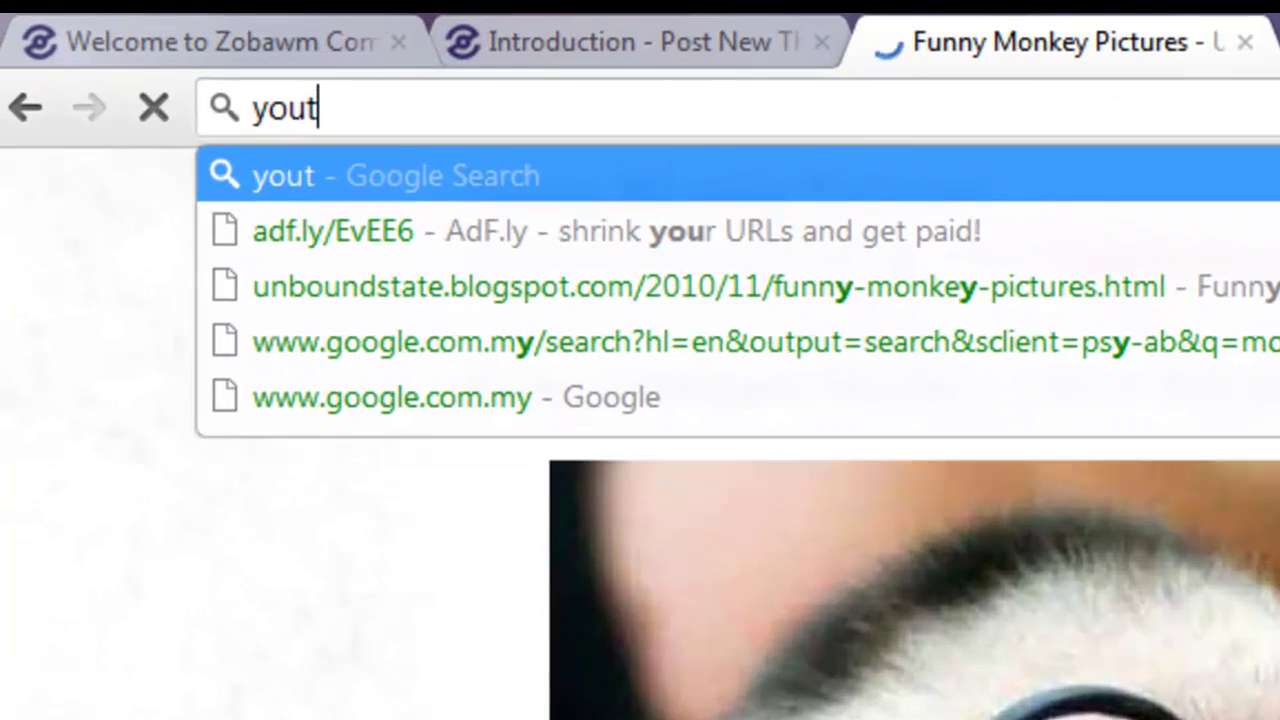
key("Escape")
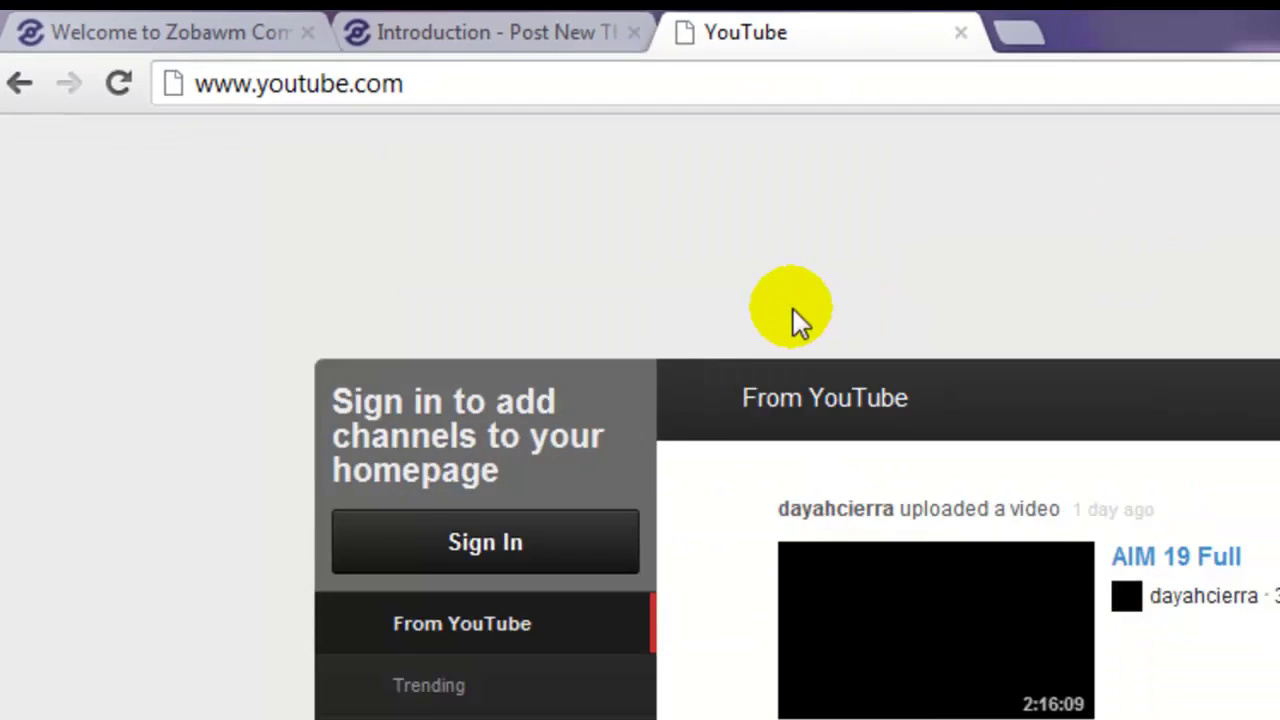
Browse the YouTube homepage videos and open "Rihanna - Where Have You Been".
scroll(793, 309, "down", 2)
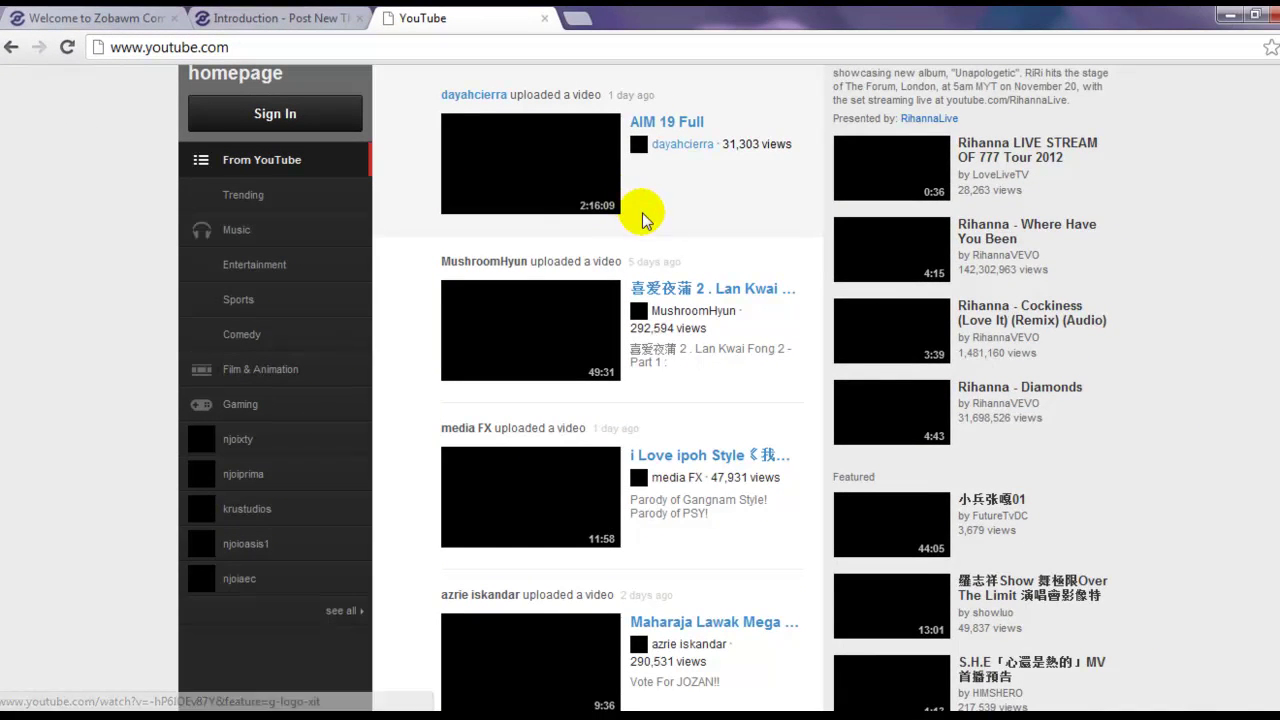
scroll(683, 264, "down", 2)
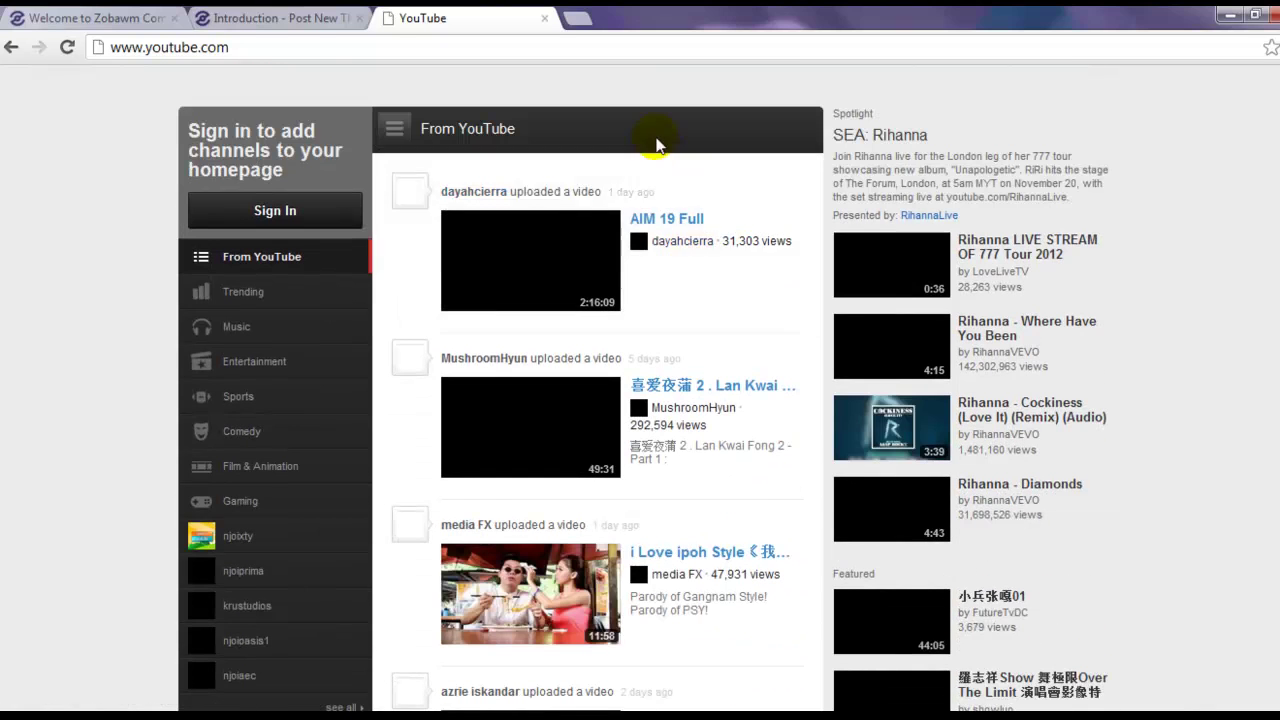
left_click(891, 346)
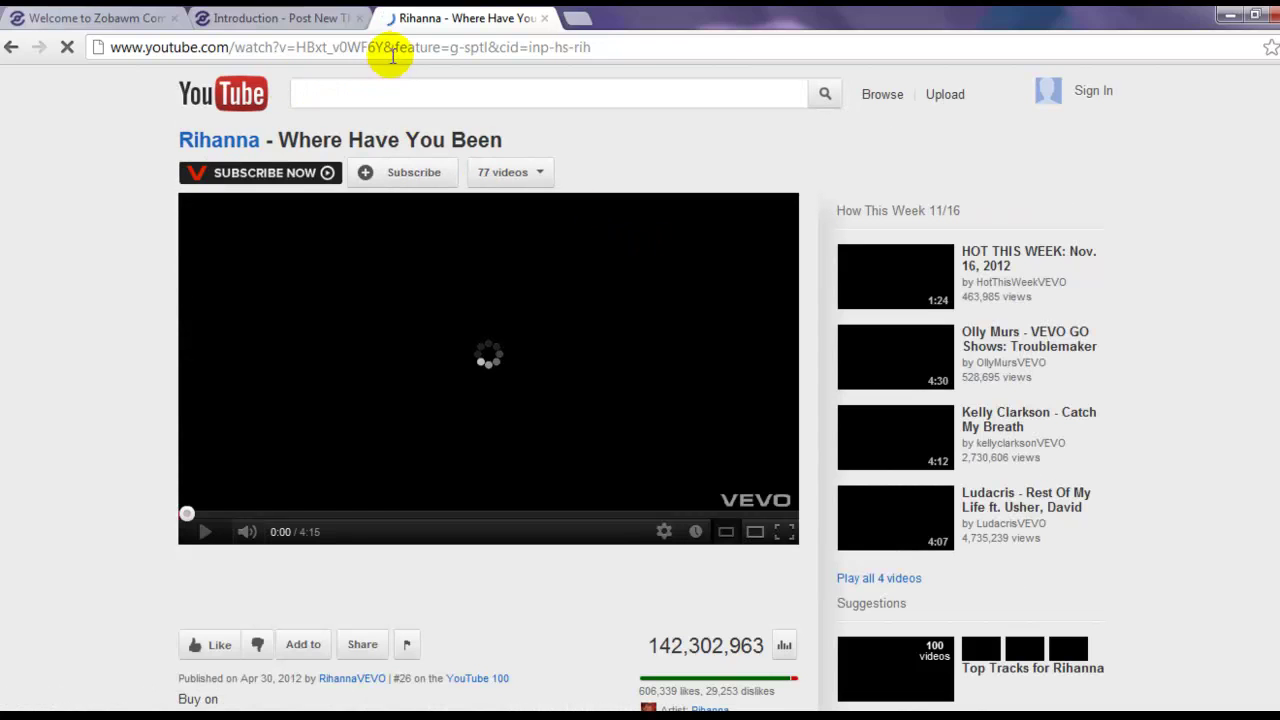
left_click_drag(395, 47, 595, 47)
key("Delete")
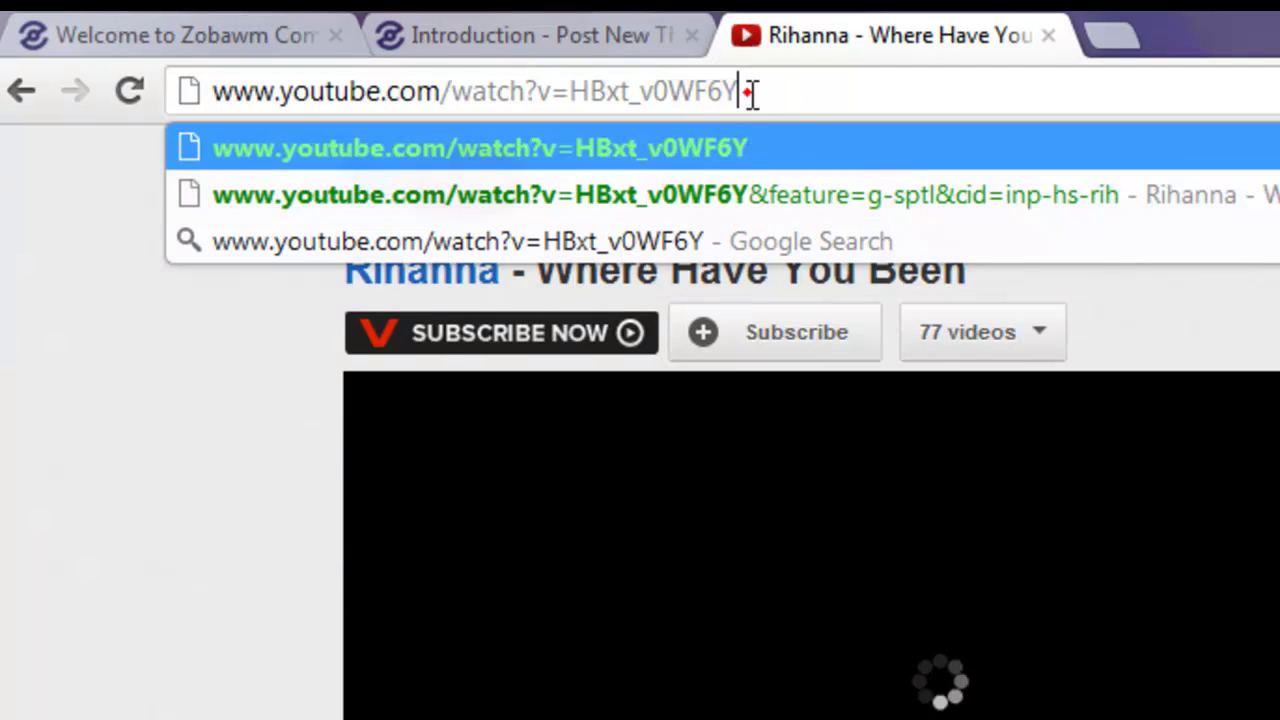
left_click_drag(760, 90, 200, 90)
right_click(308, 82)
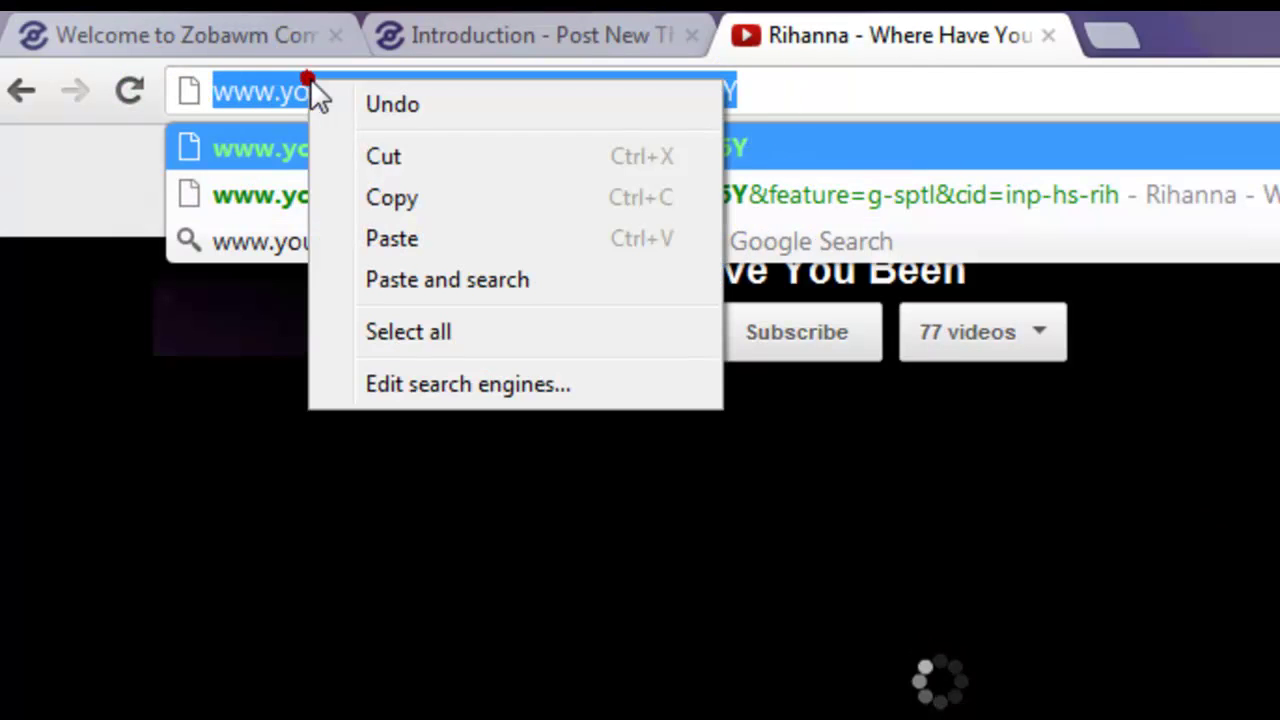
left_click(372, 197)
left_click(1045, 33)
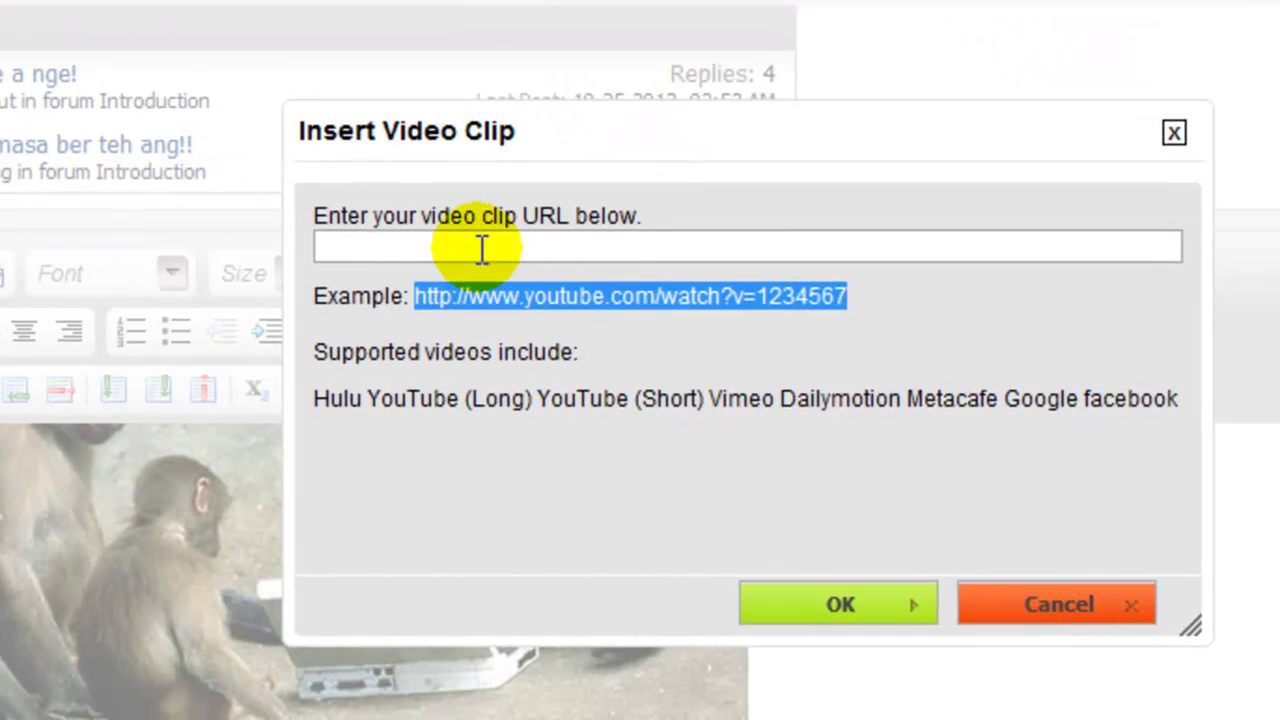
right_click(482, 250)
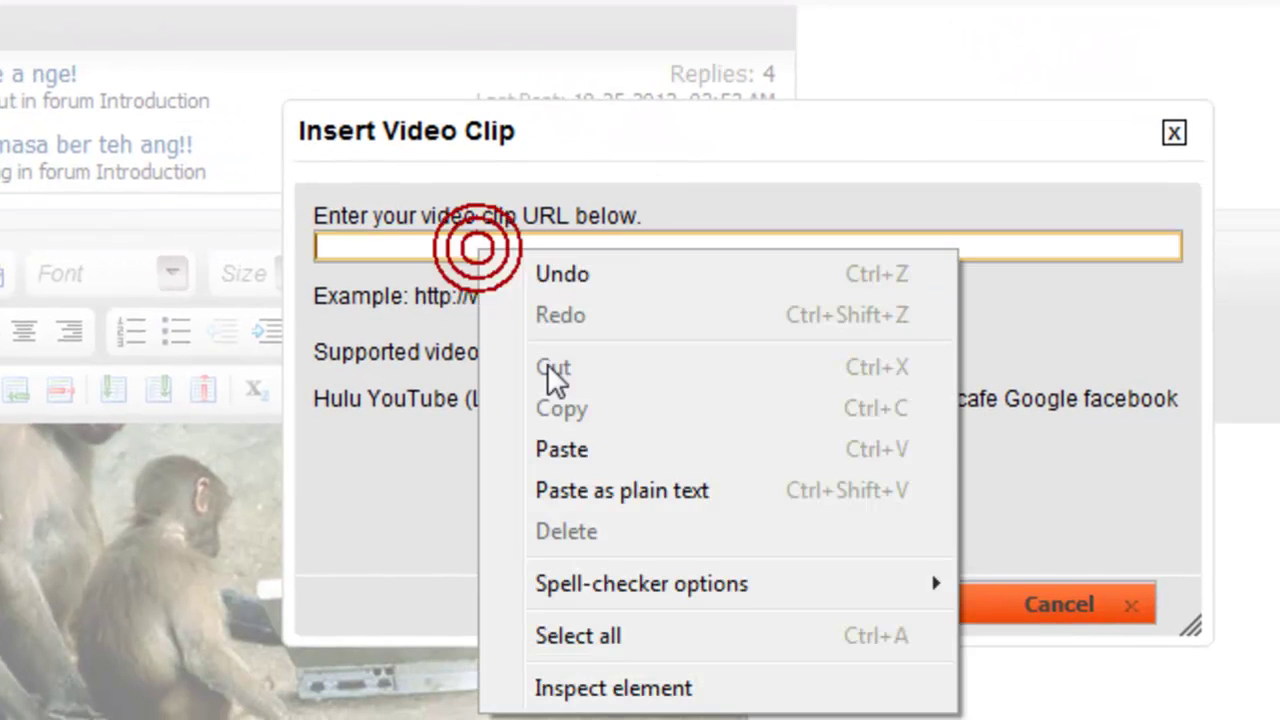
left_click(562, 448)
left_click(870, 604)
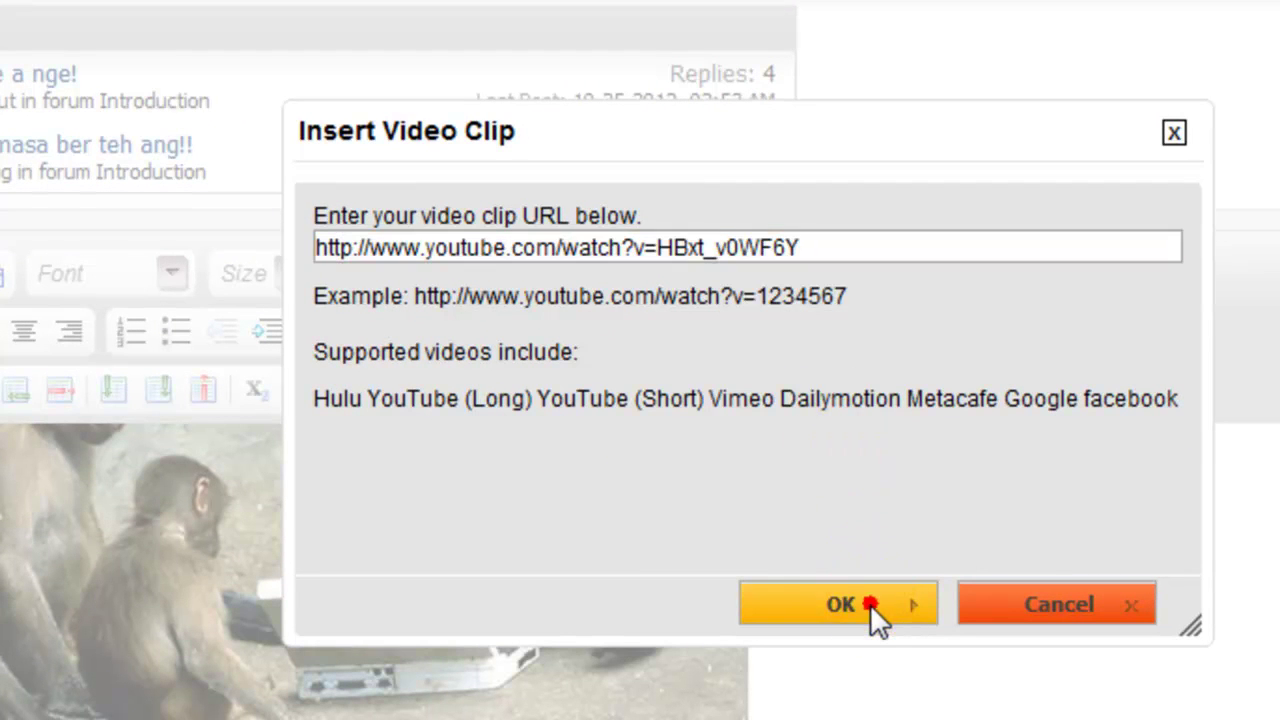
left_click(847, 601)
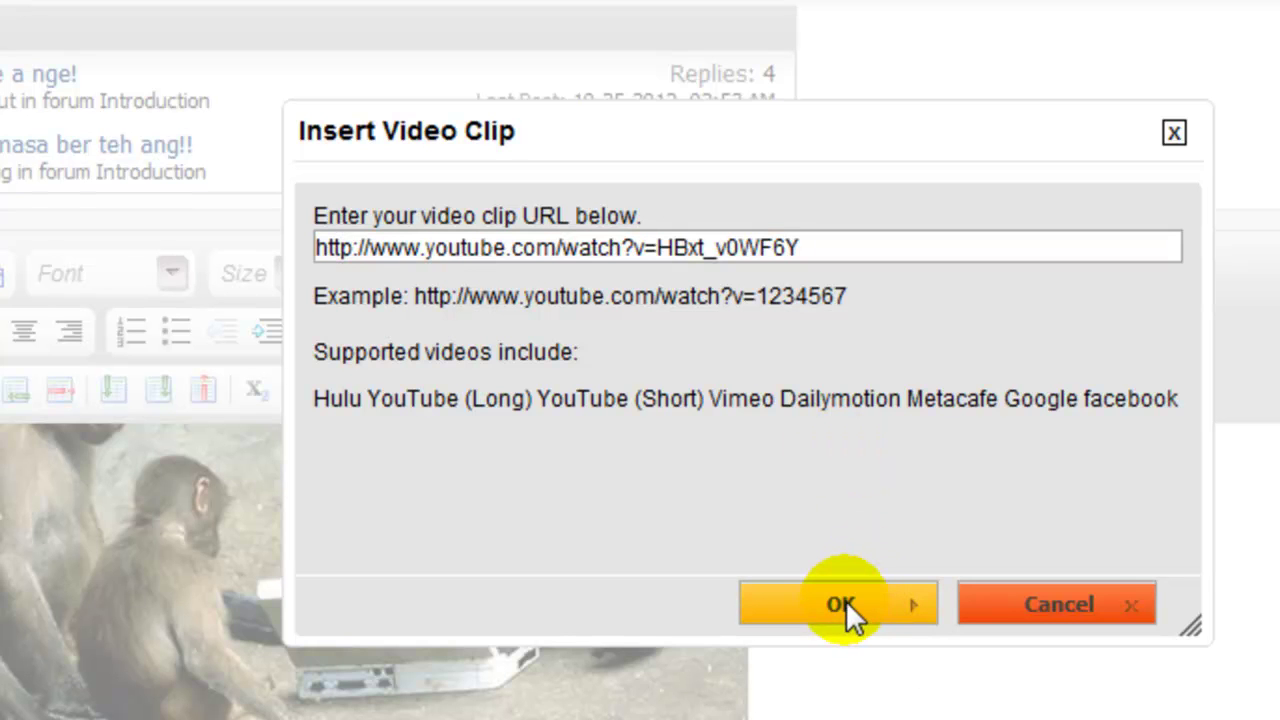
left_click(846, 600)
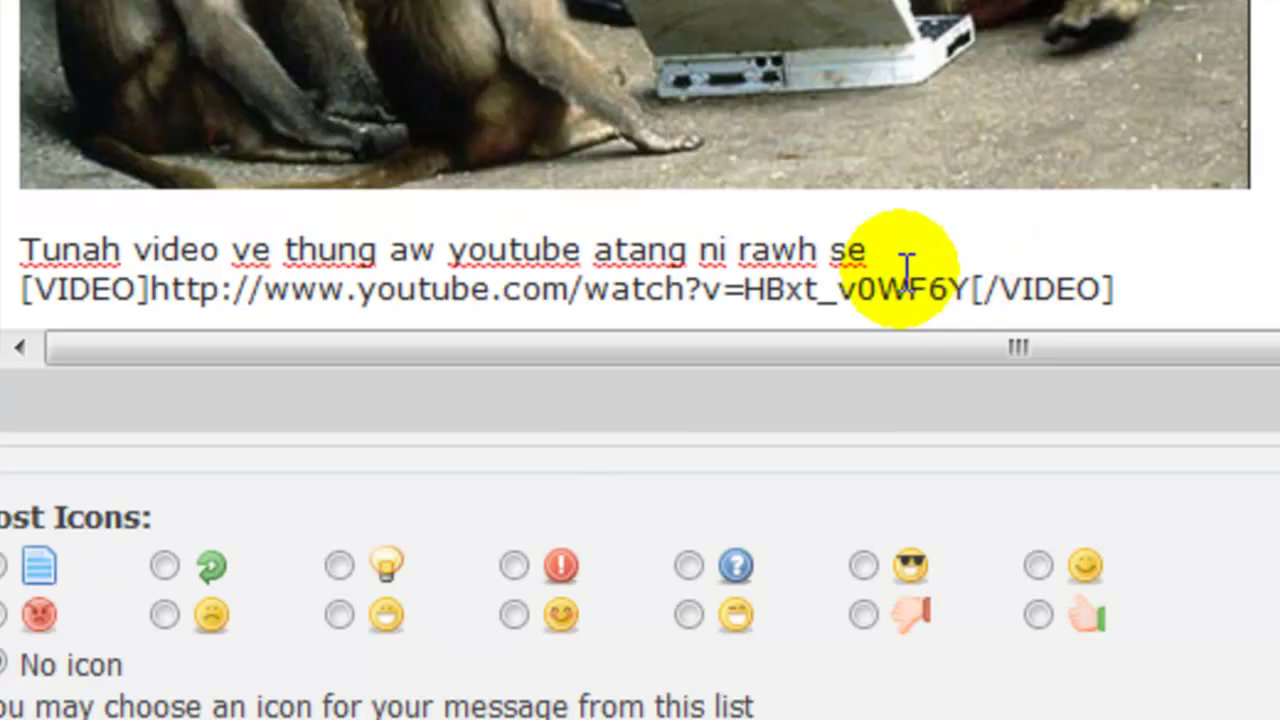
Select the word "tih" in the message's first line and start adding a link to it.
scroll(1034, 137, "down", 2)
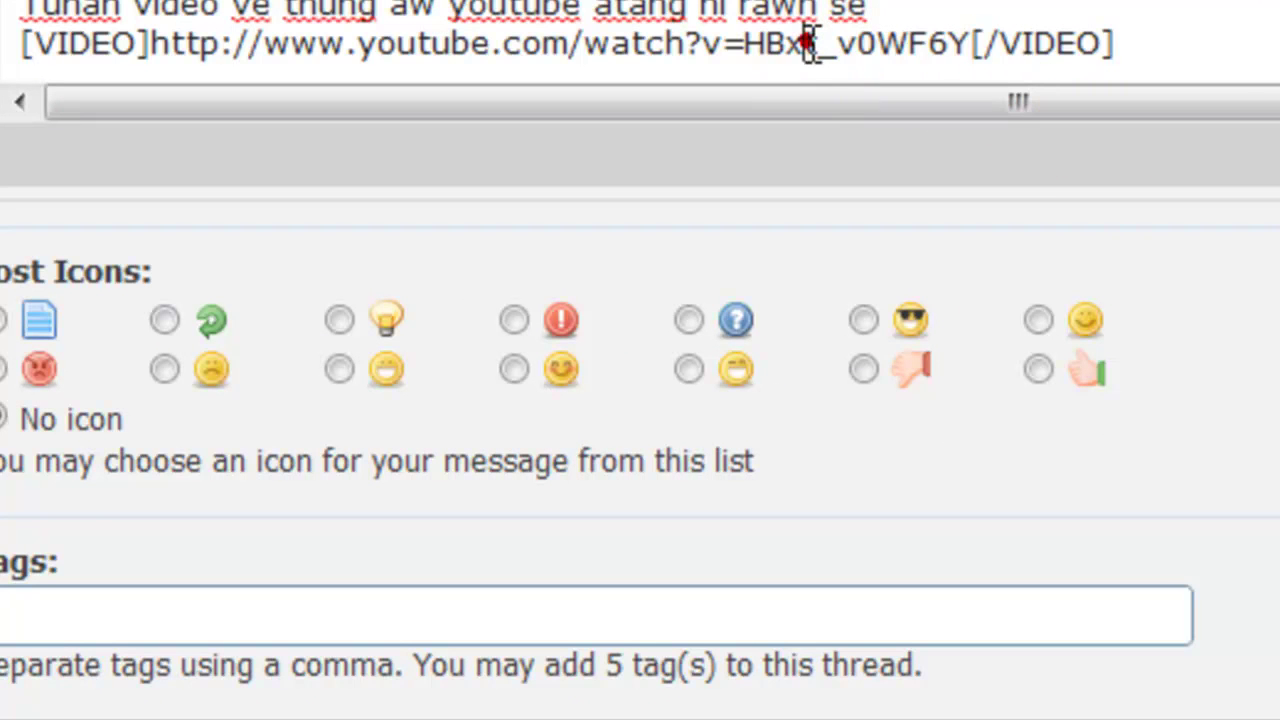
scroll(1257, 29, "up", 10)
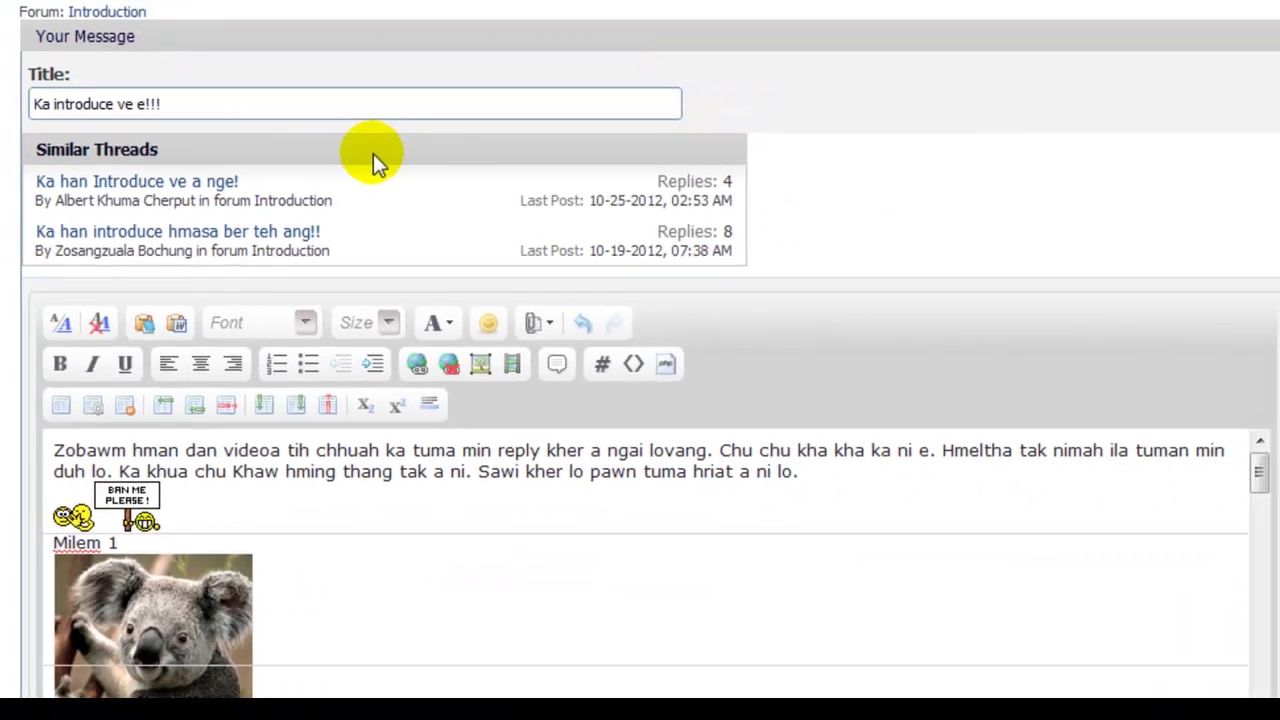
scroll(1003, 101, "down", 10)
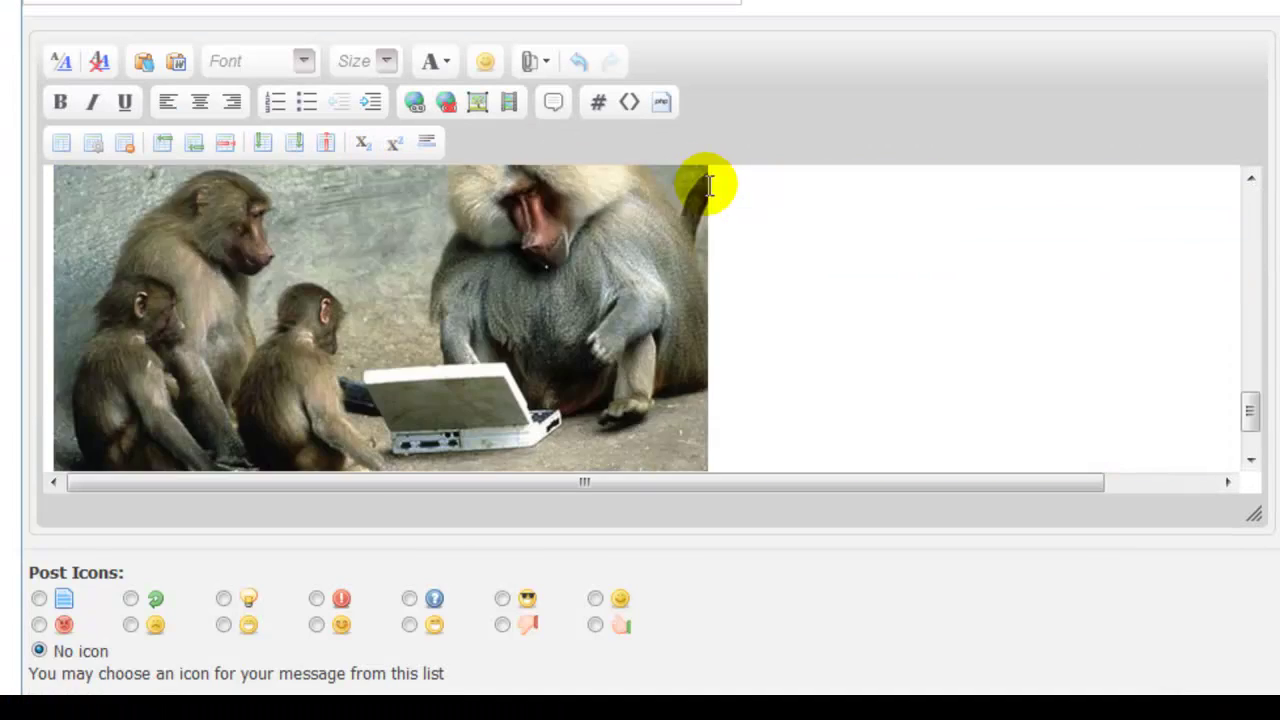
scroll(709, 185, "down", 5)
scroll(709, 190, "up", 5)
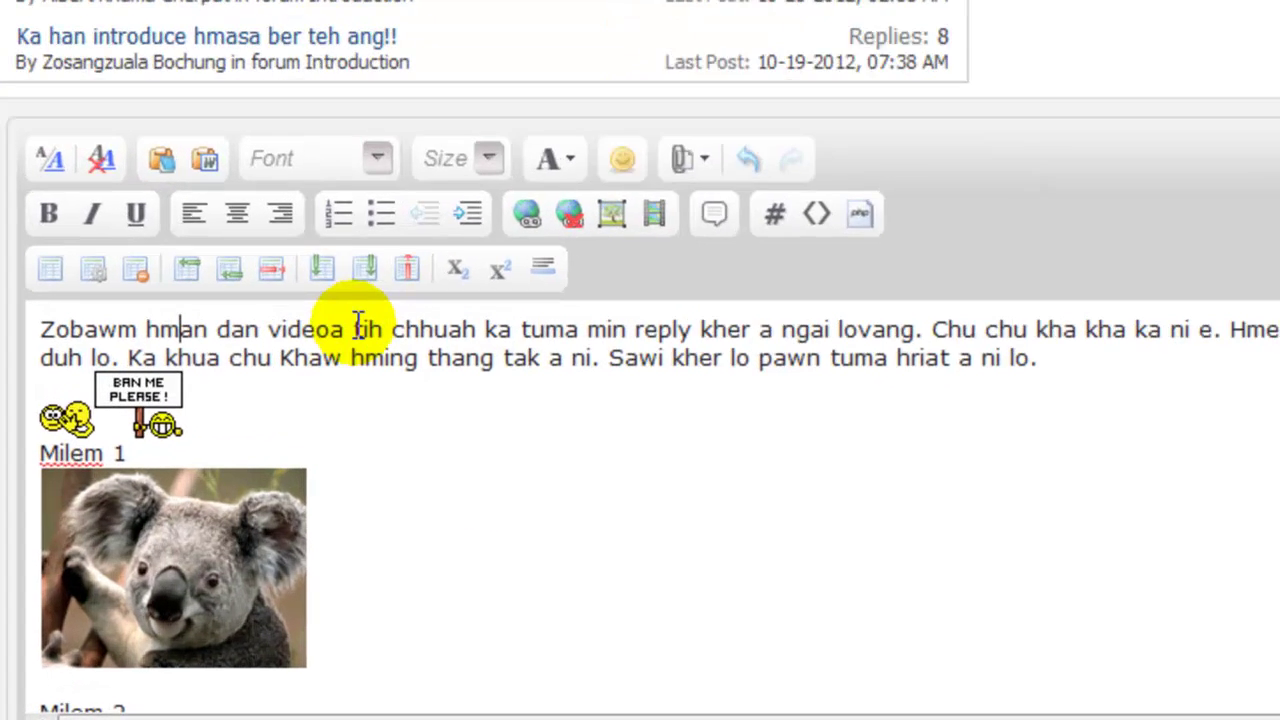
double_click(366, 329)
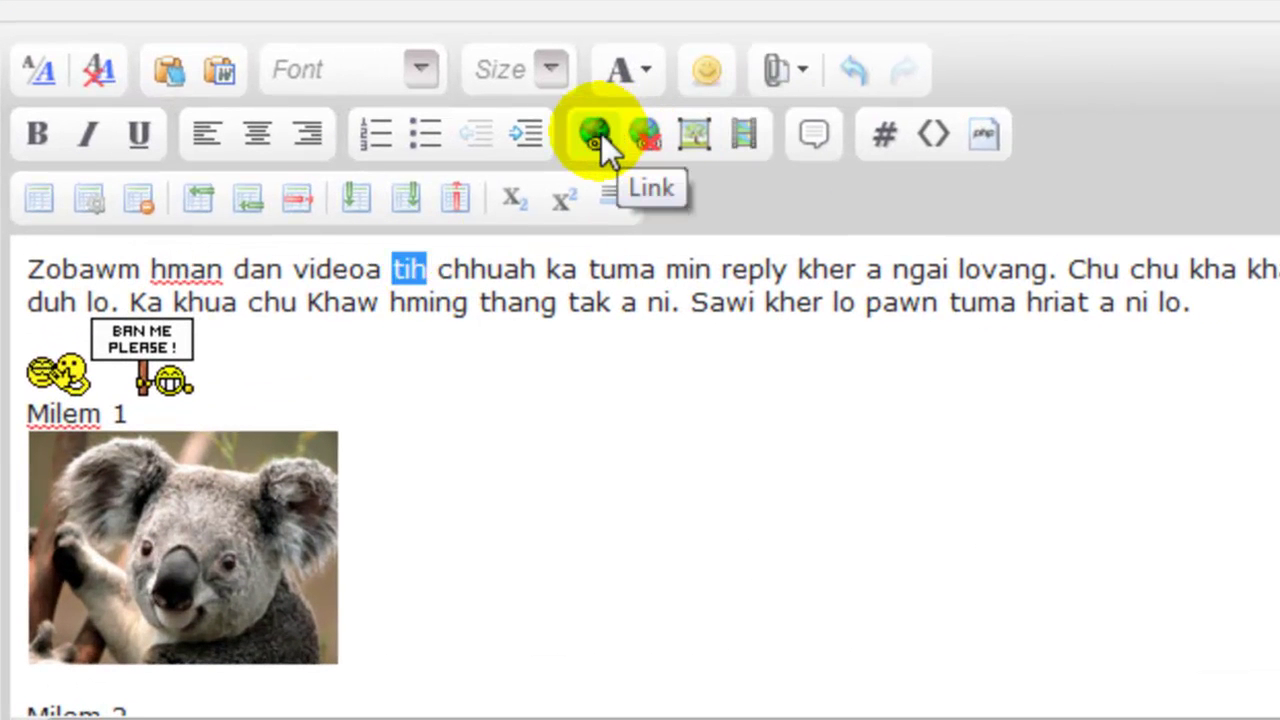
left_click(601, 133)
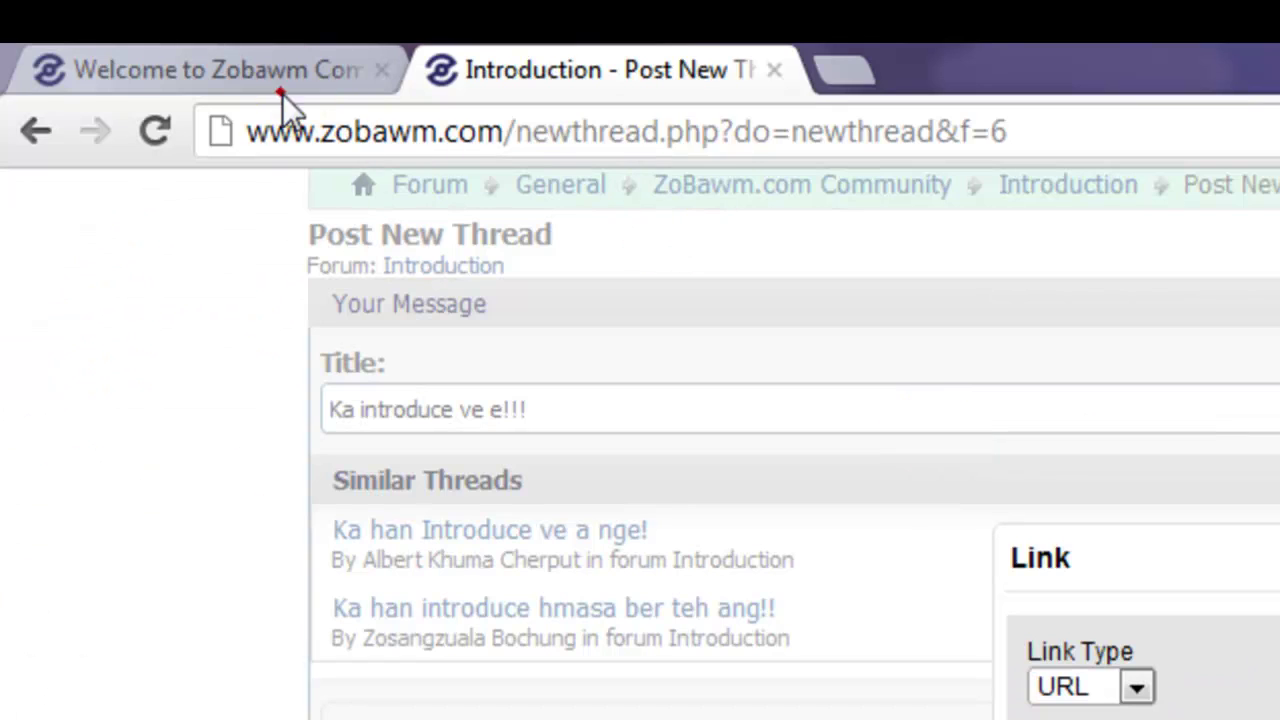
Switch to the forum's welcome page, open the member's own profile and copy its page address.
left_click(277, 66)
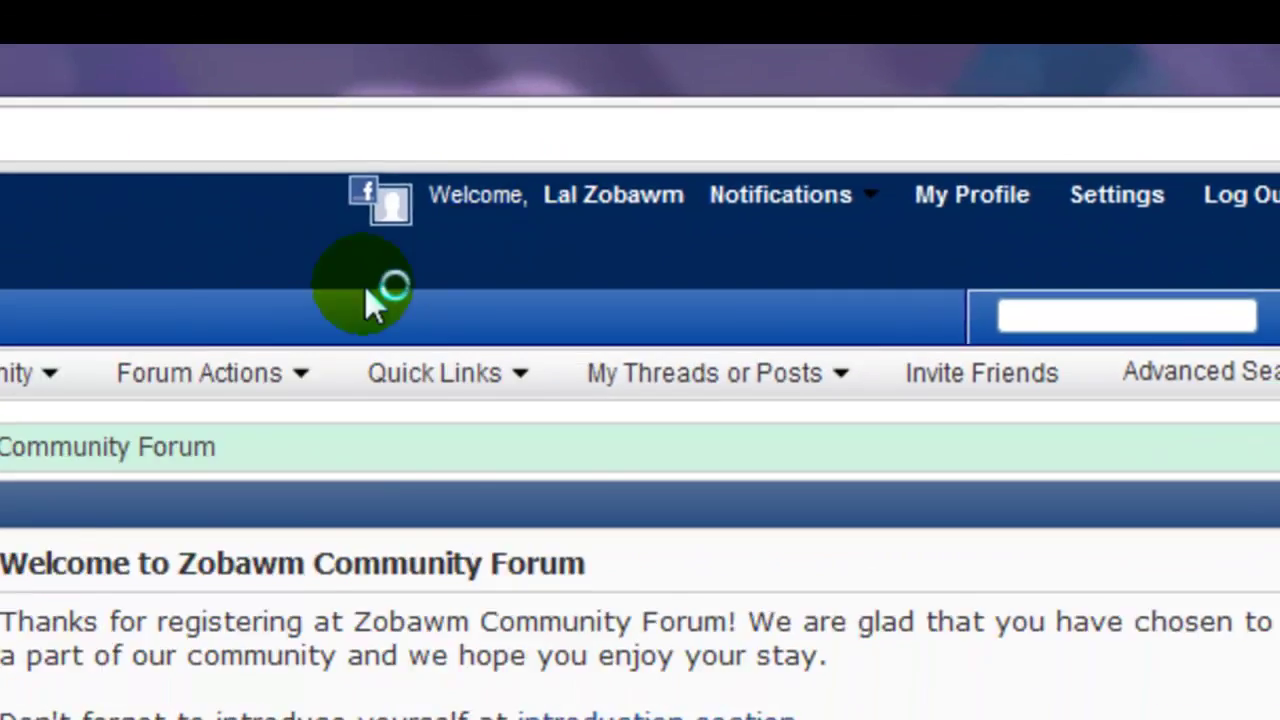
key("ctrl+c")
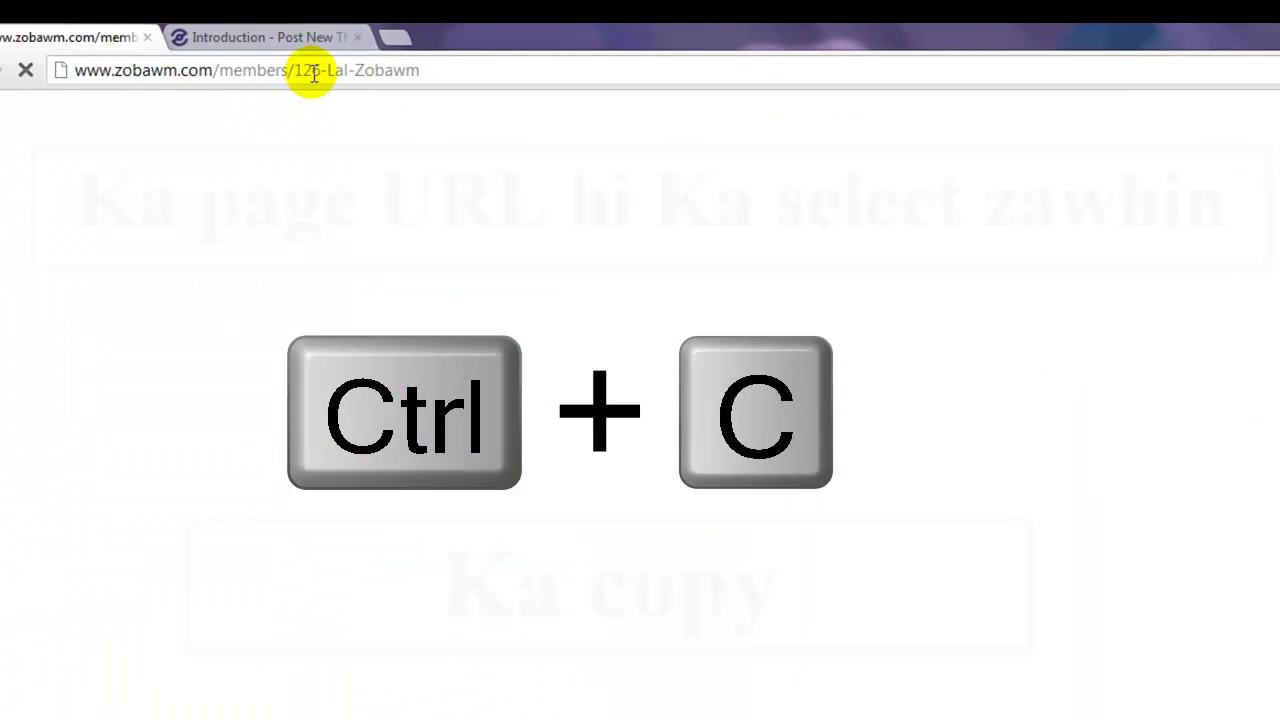
left_click(312, 71)
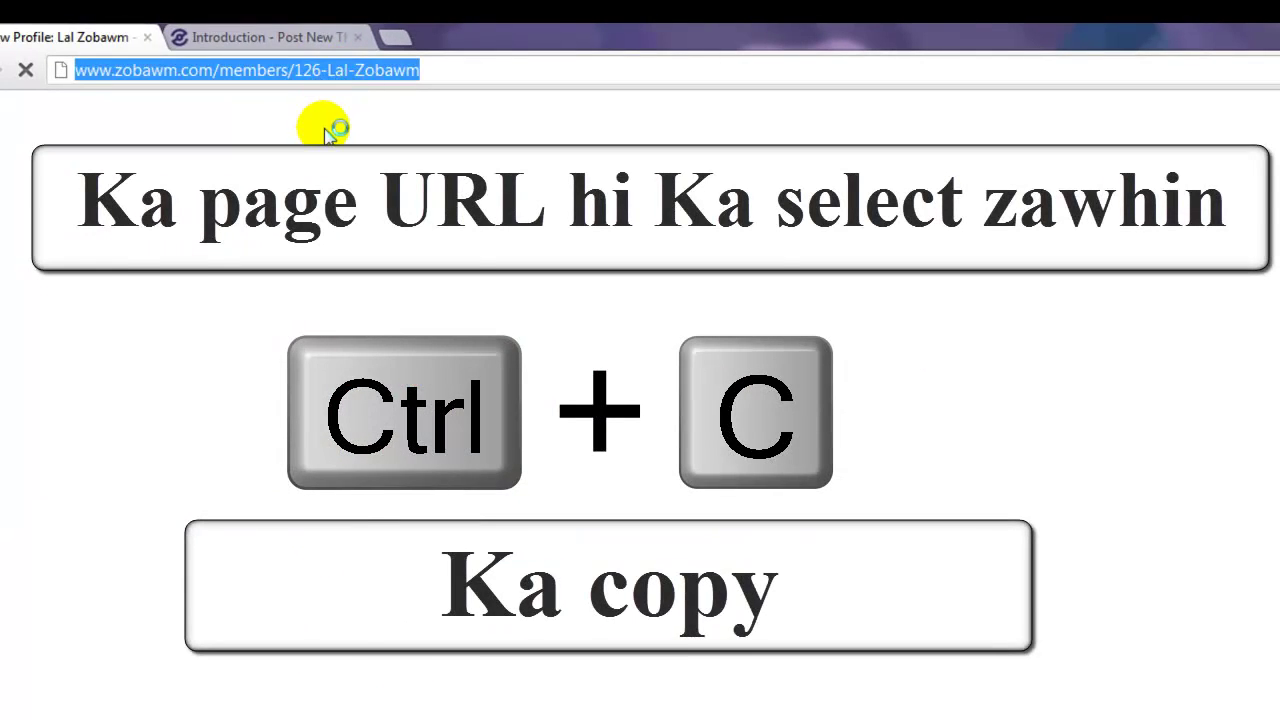
Return to the new thread and link "tih" to the copied profile address, replacing the default URL.
left_click(232, 37)
left_click_drag(592, 420, 680, 418)
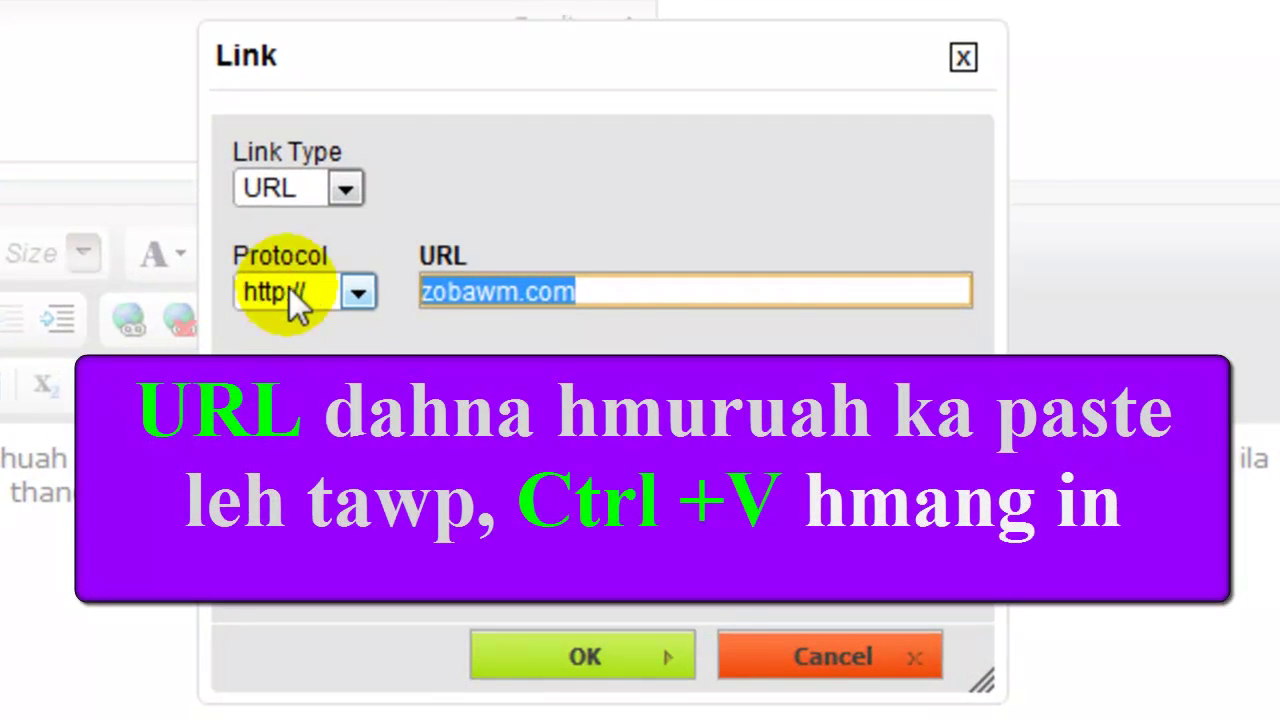
key("ctrl+v")
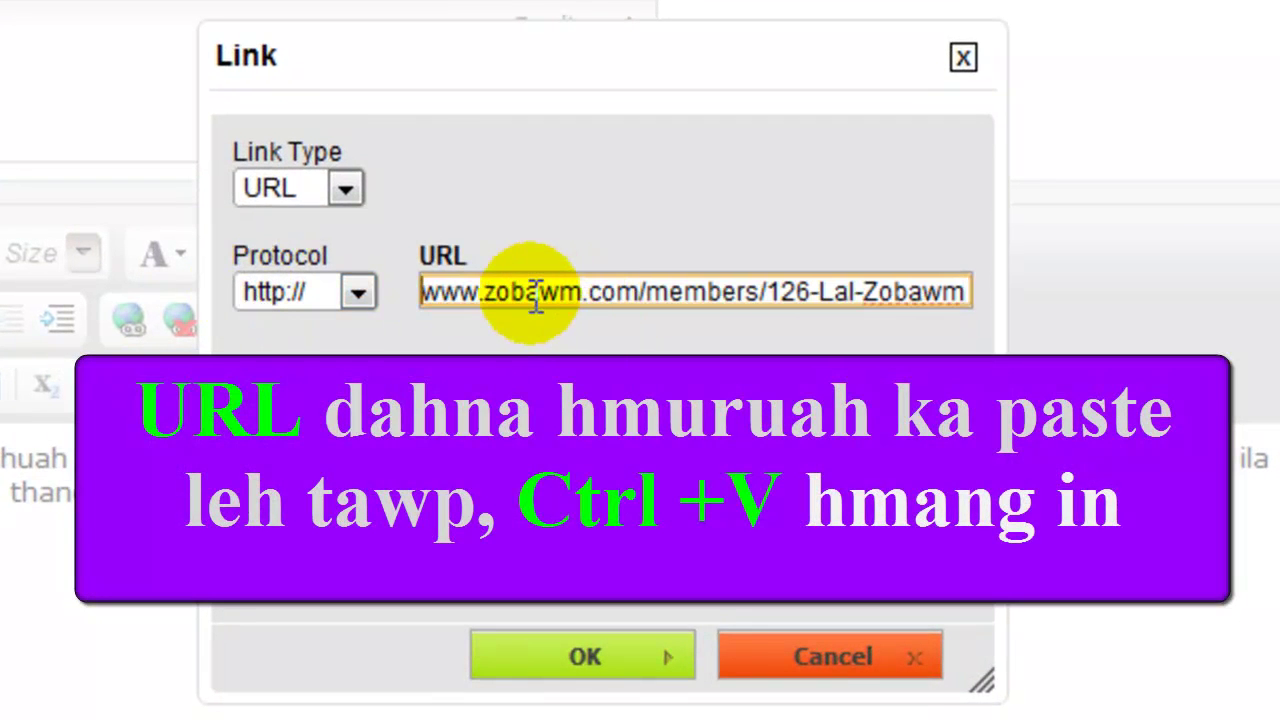
left_click(590, 660)
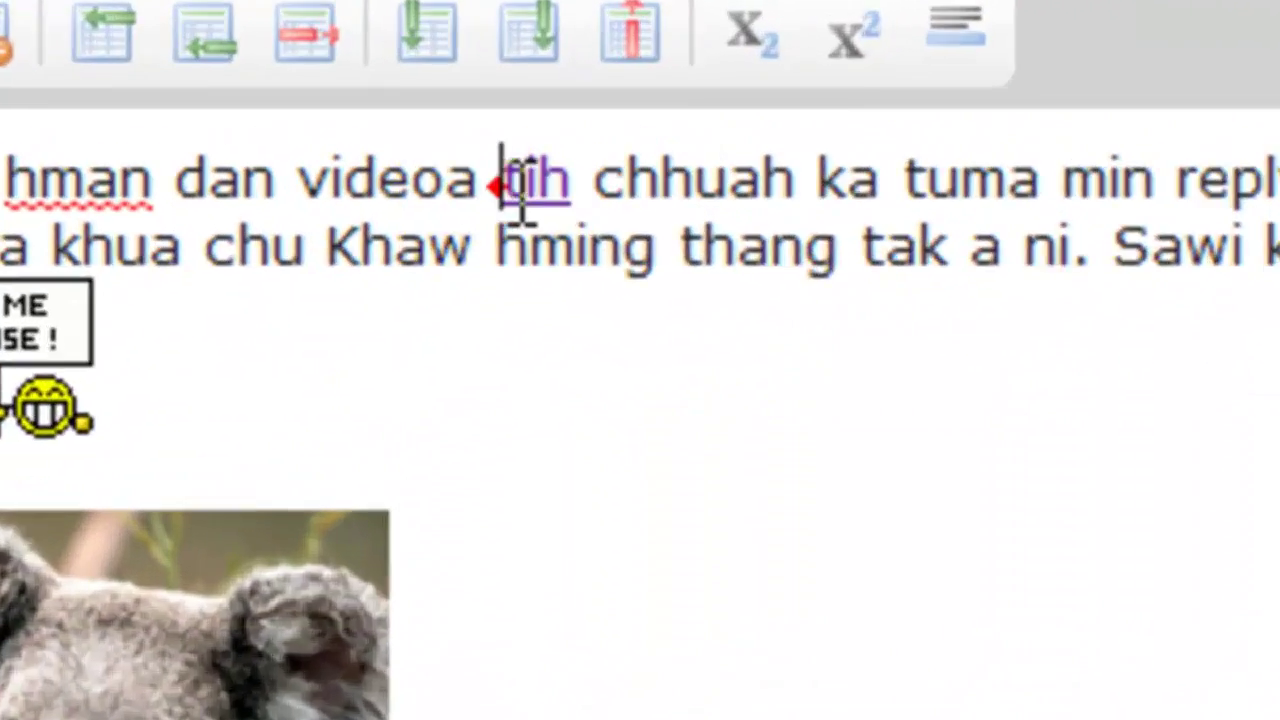
double_click(500, 124)
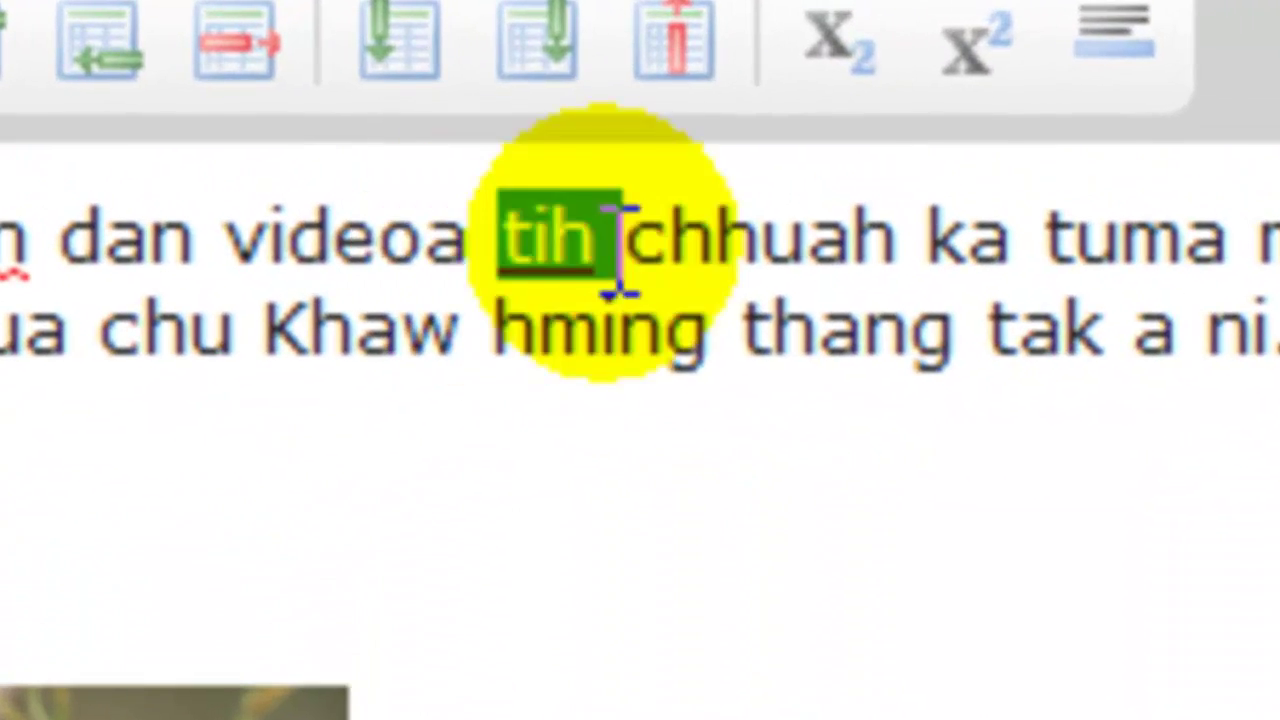
left_click(705, 245)
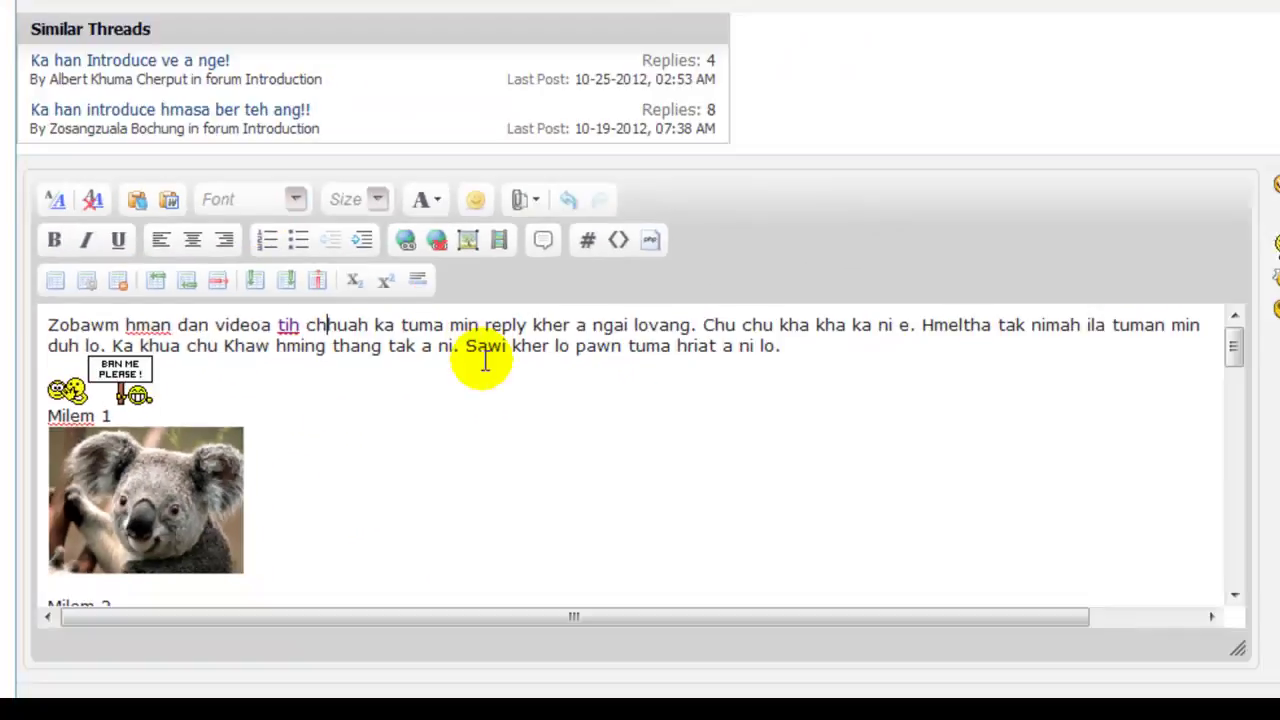
Look through the whole message, the post icons and the tags section of the new thread form.
scroll(682, 380, "down", 3)
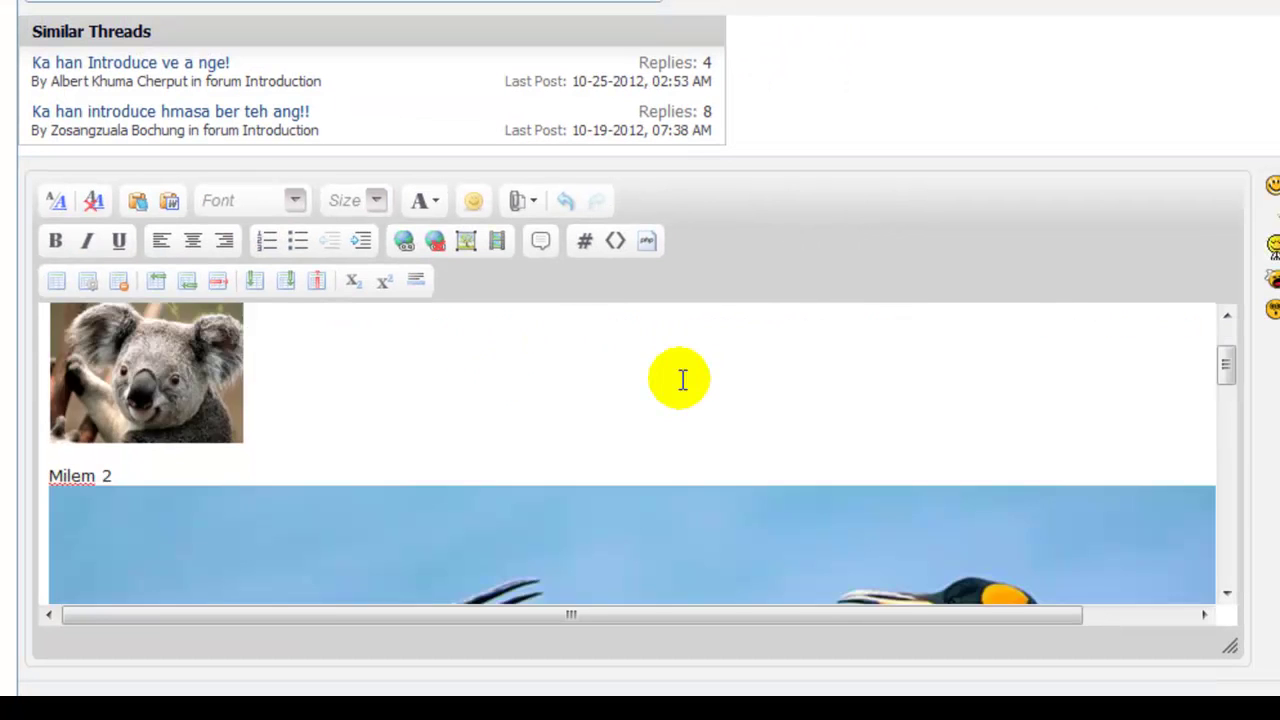
scroll(680, 381, "down", 2)
scroll(428, 337, "down", 5)
scroll(643, 374, "down", 3)
scroll(1266, 271, "down", 2)
scroll(943, 251, "down", 4)
scroll(638, 248, "down", 3)
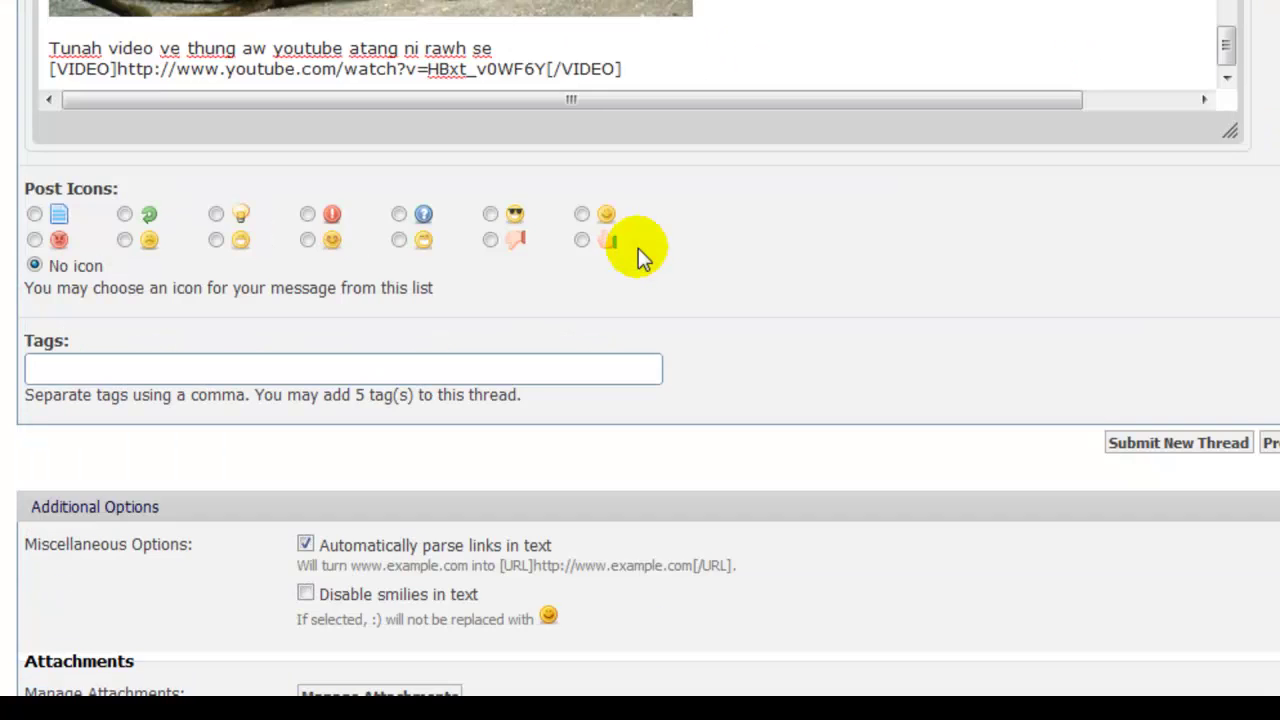
scroll(638, 248, "up", 2)
scroll(457, 206, "up", 10)
scroll(760, 182, "up", 5)
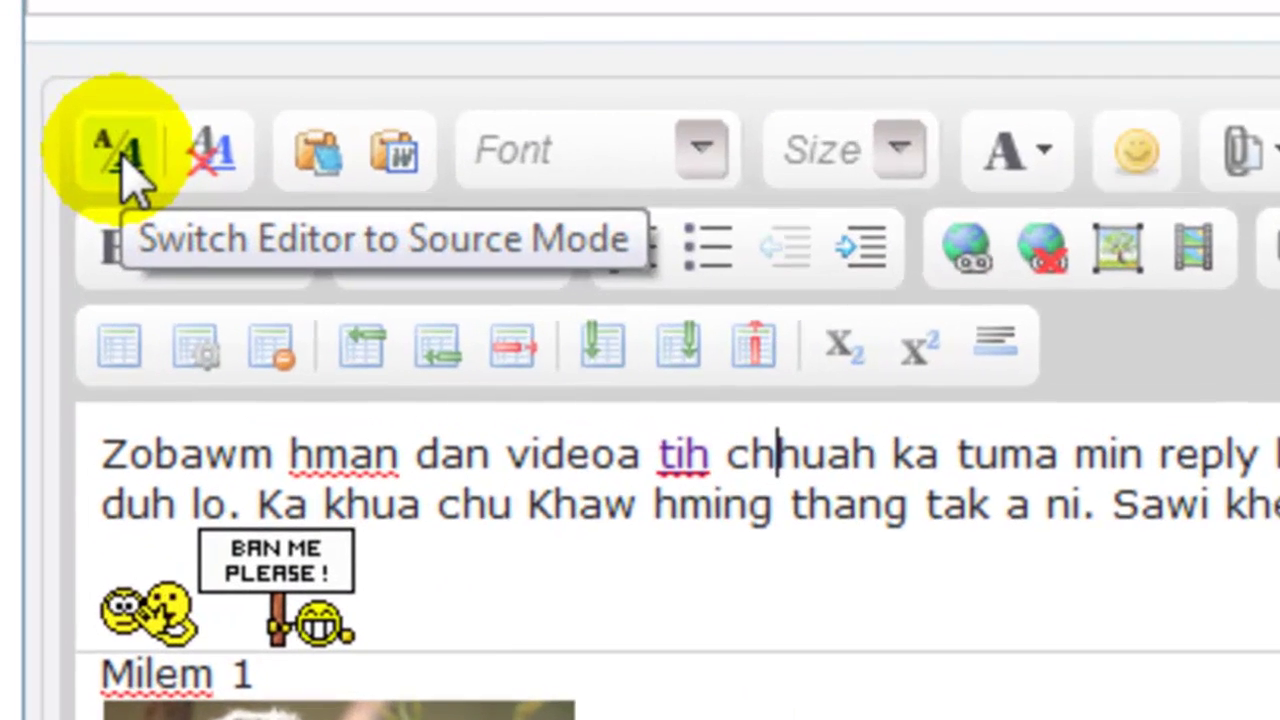
Switch the message editor to source mode and highlight the IMG, ATTACH and VIDEO tags in the code.
left_click(122, 160)
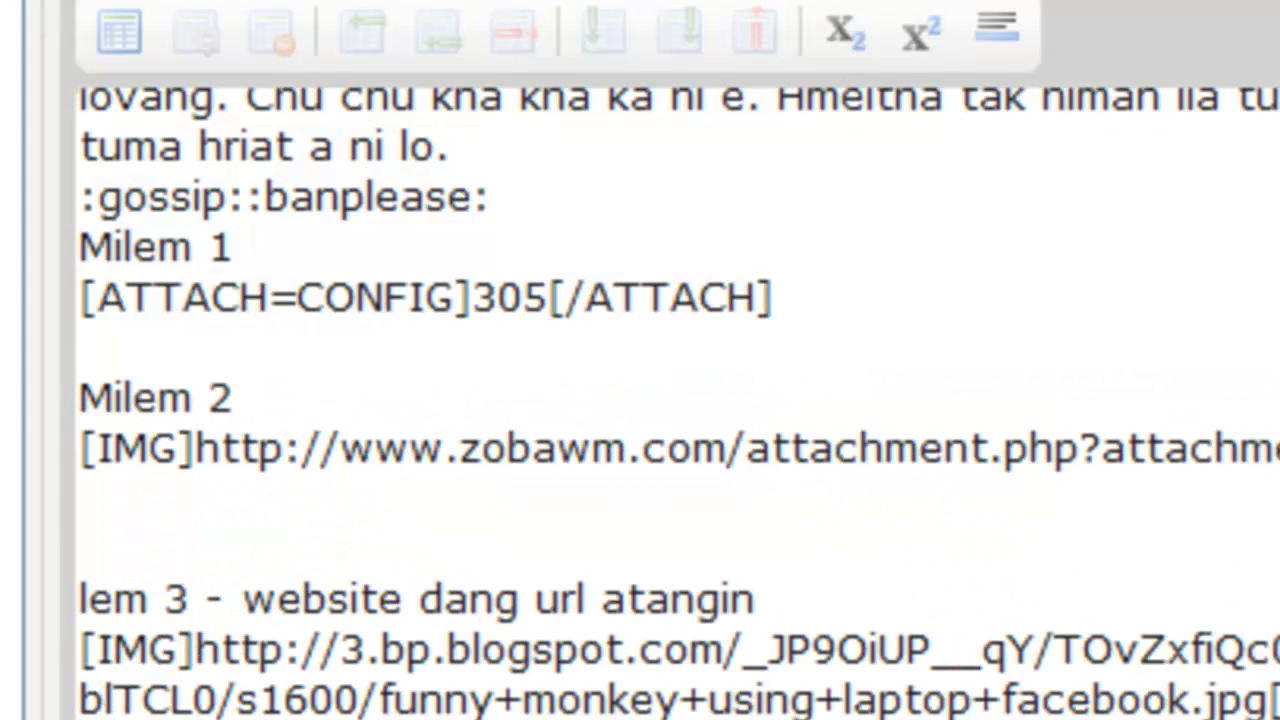
left_click_drag(194, 450, 80, 450)
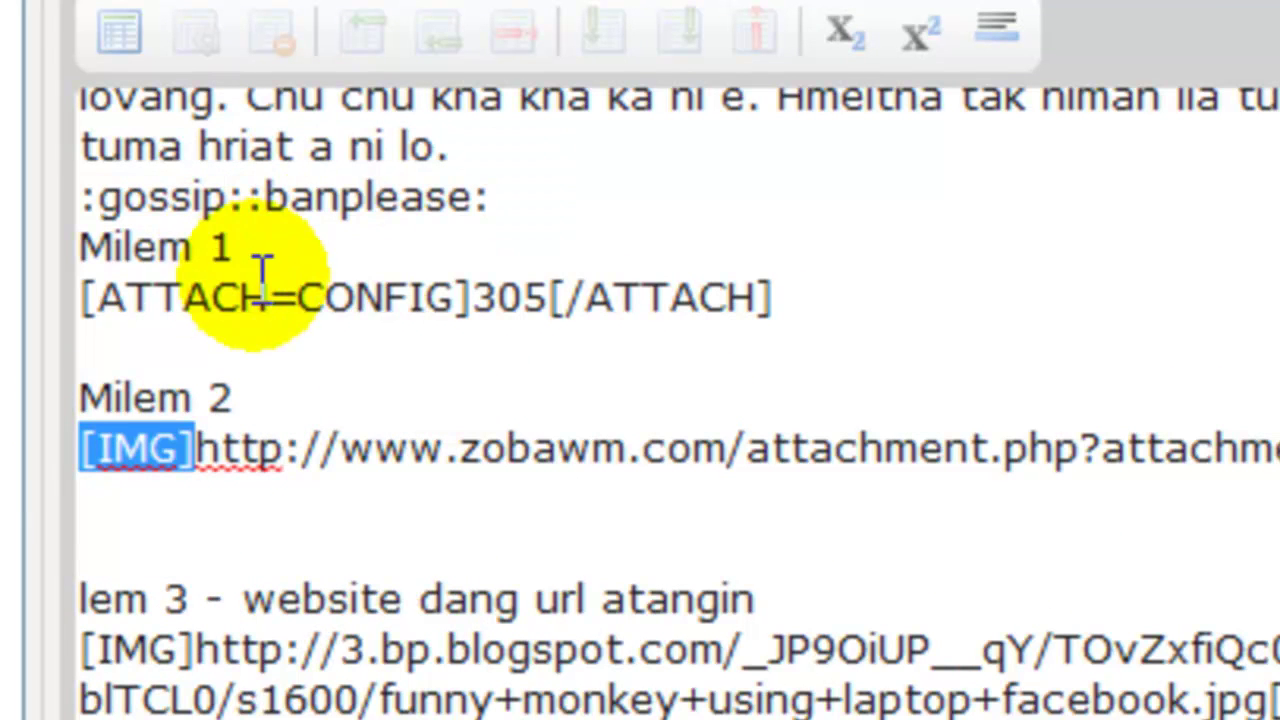
left_click_drag(460, 297, 95, 297)
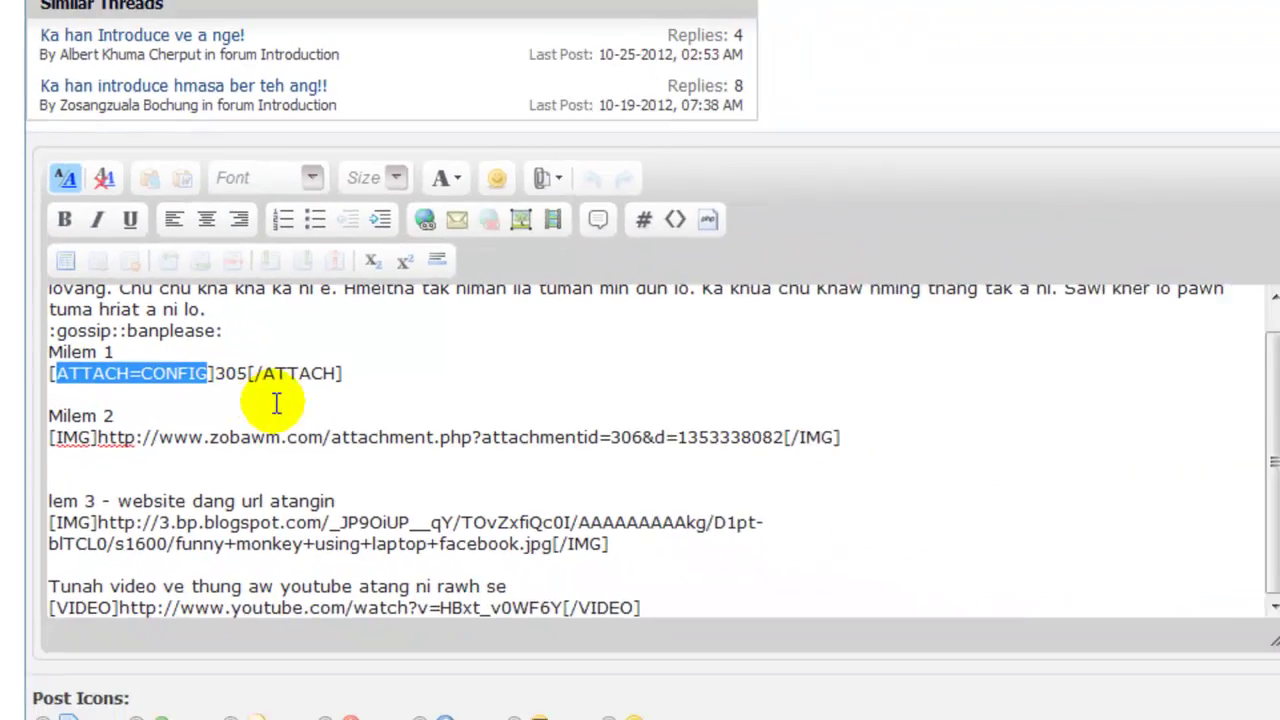
left_click_drag(249, 373, 345, 373)
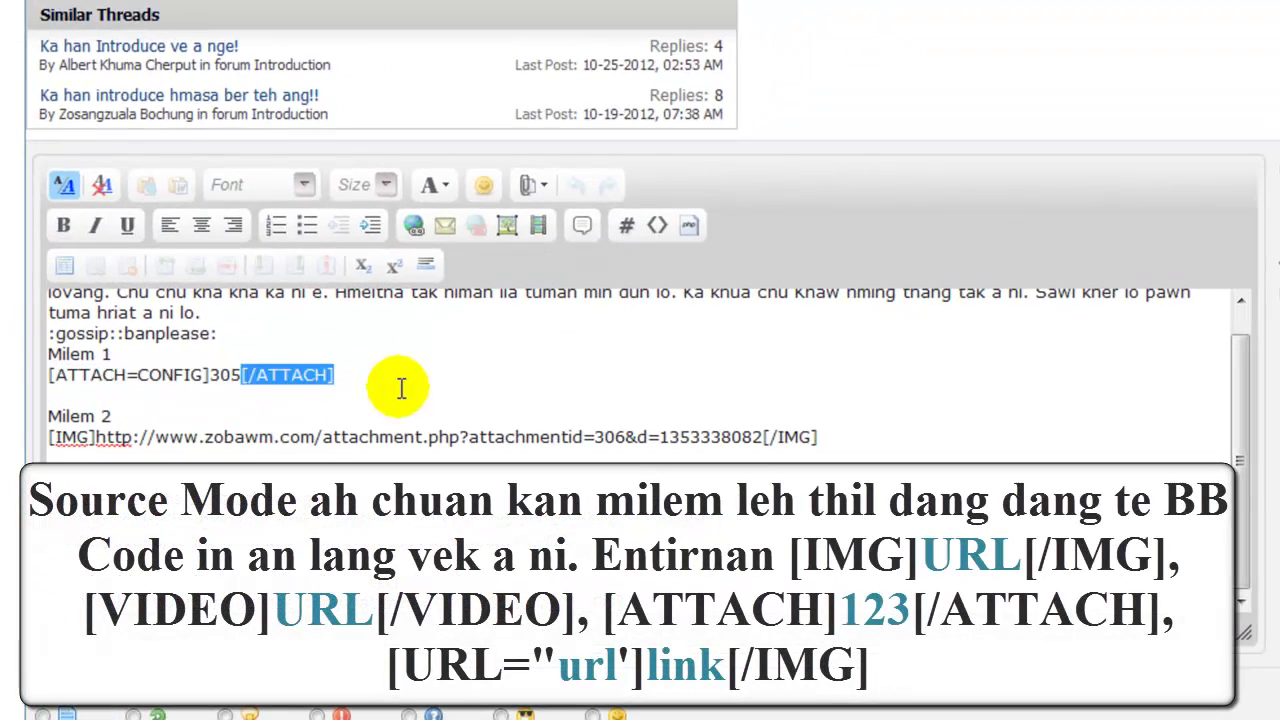
scroll(405, 390, "down", 1)
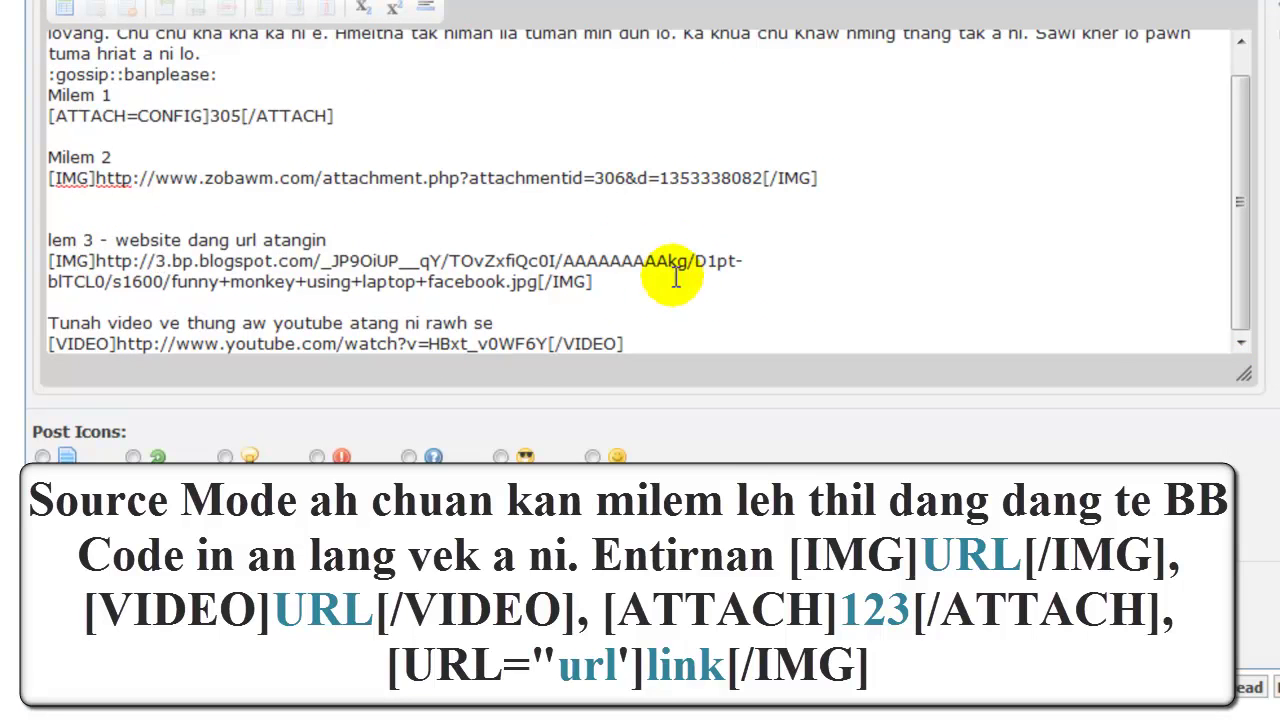
scroll(460, 295, "down", 1)
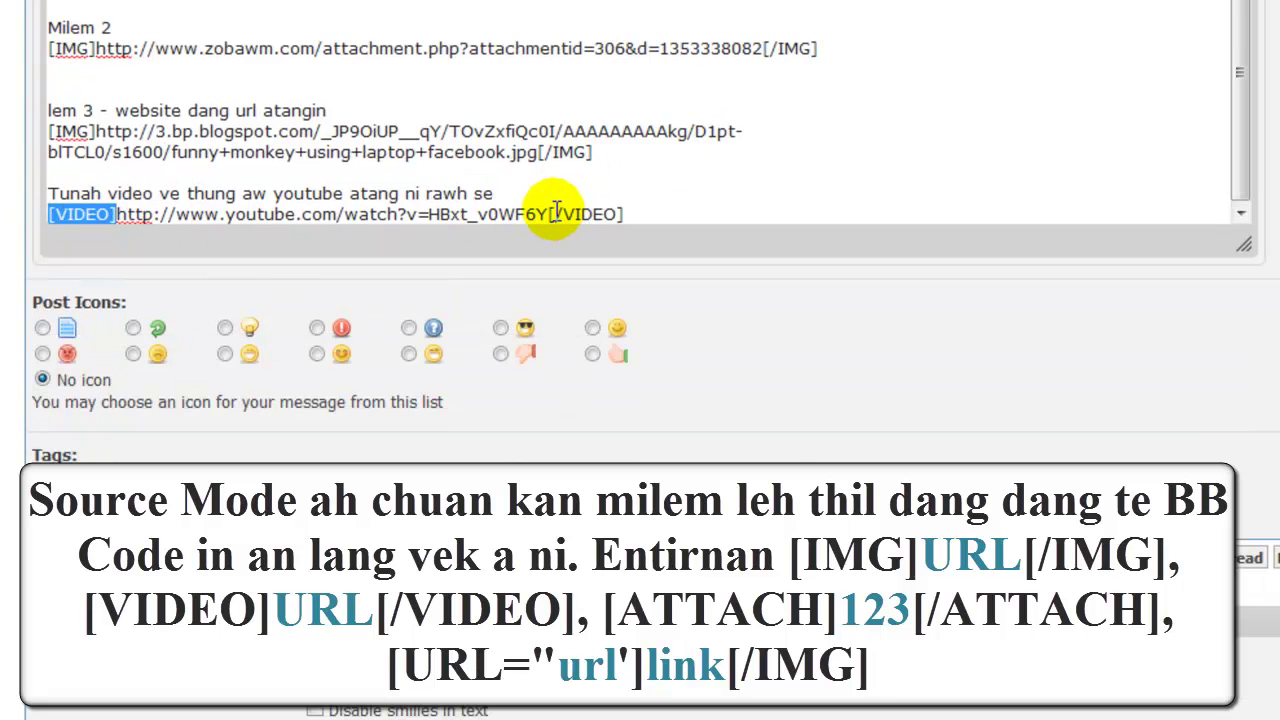
left_click_drag(548, 212, 563, 212)
Examine the link's BB code by highlighting the opening URL tag, its address and the linked word "tih".
scroll(657, 208, "up", 5)
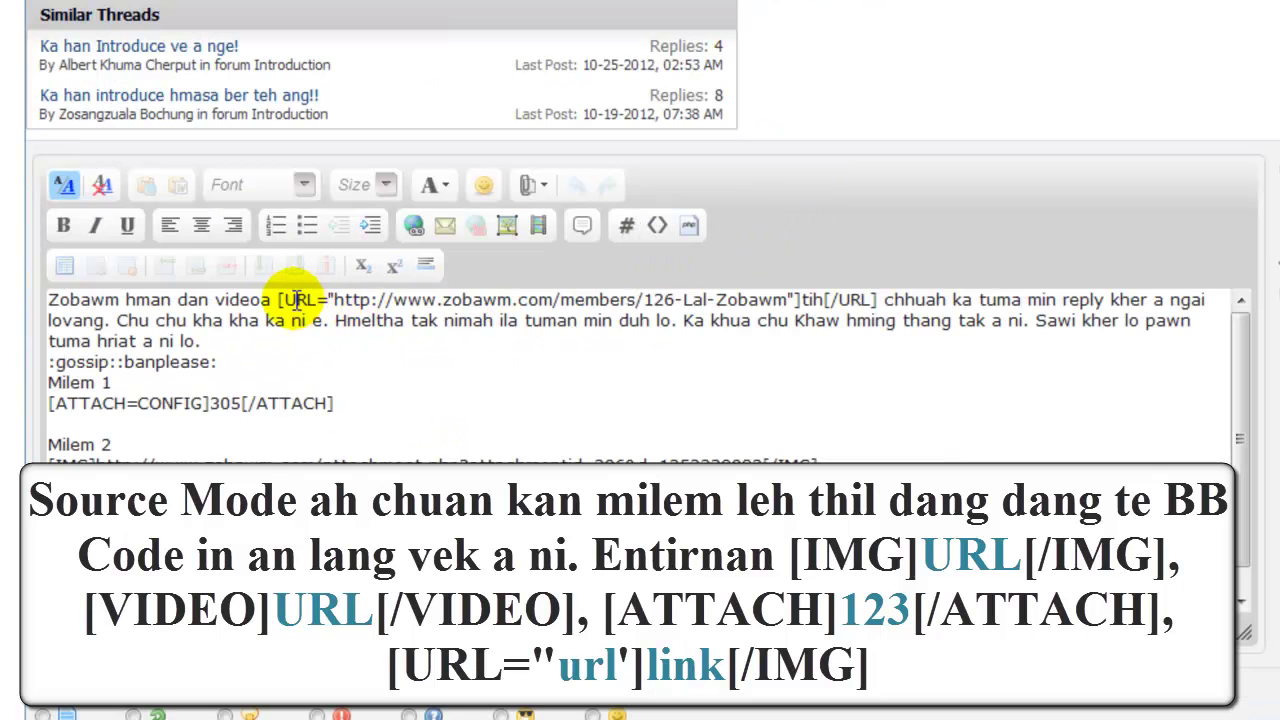
left_click_drag(283, 298, 744, 305)
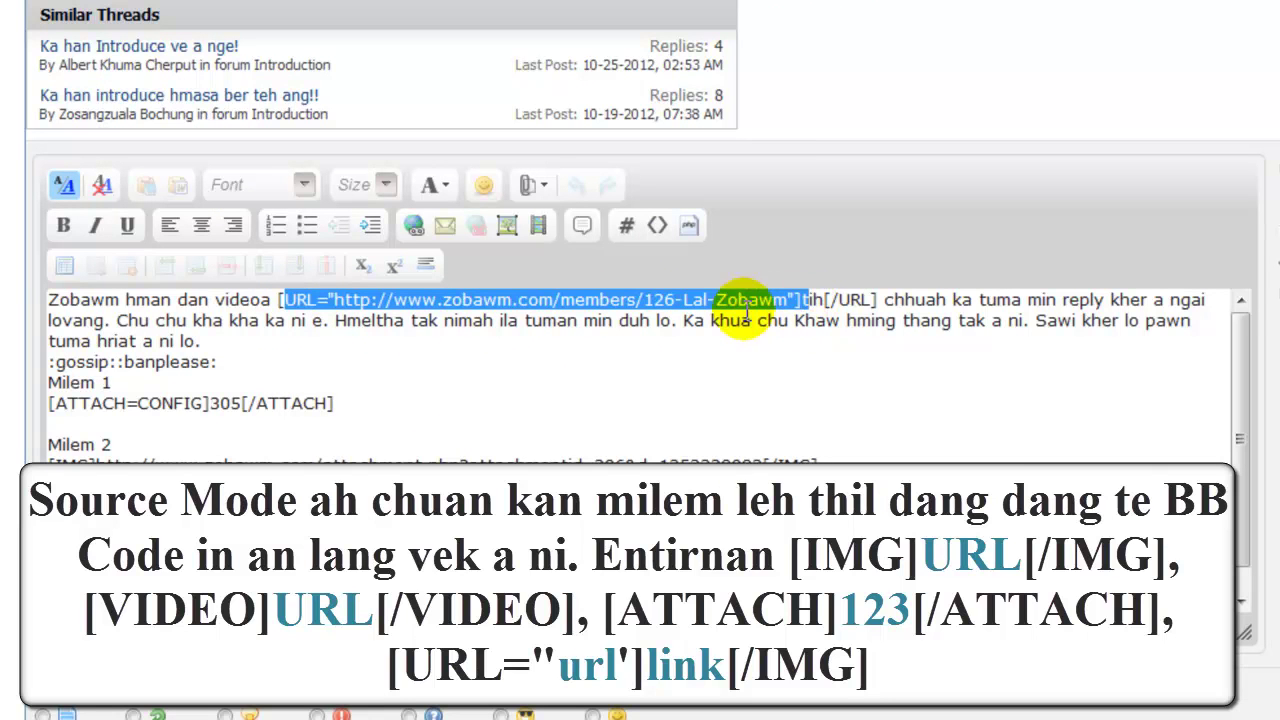
left_click(340, 318)
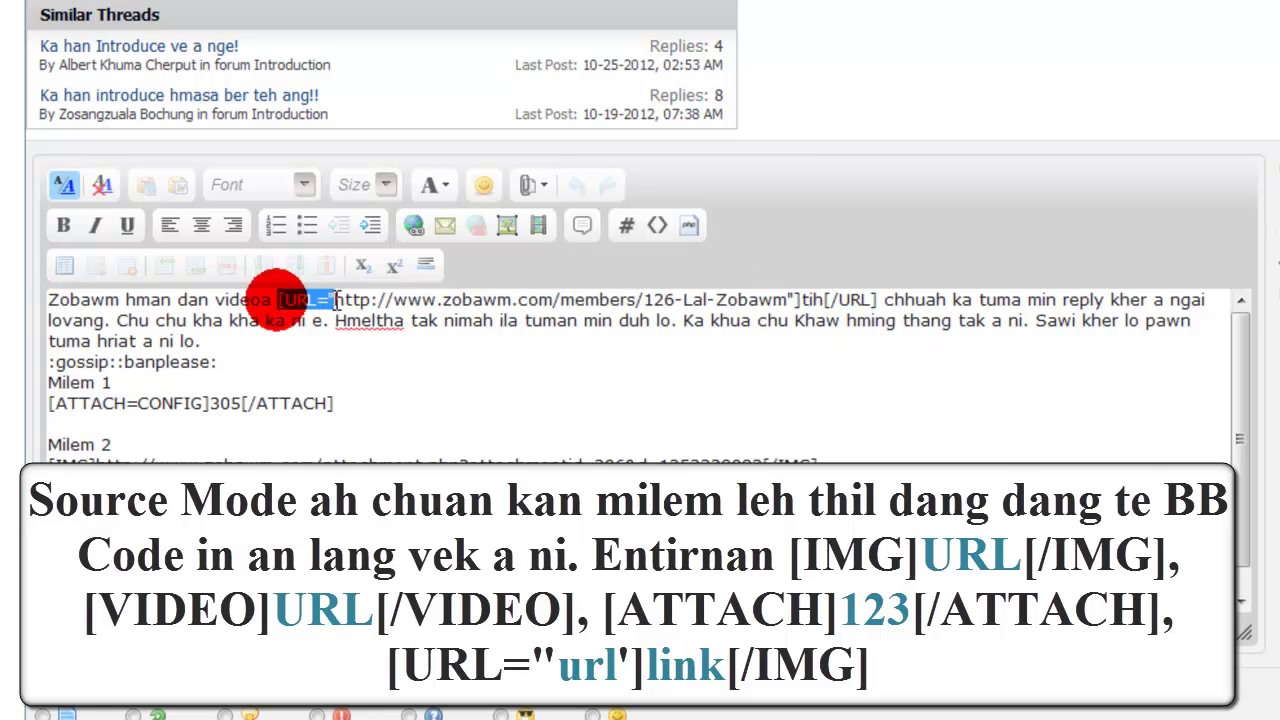
left_click(350, 300)
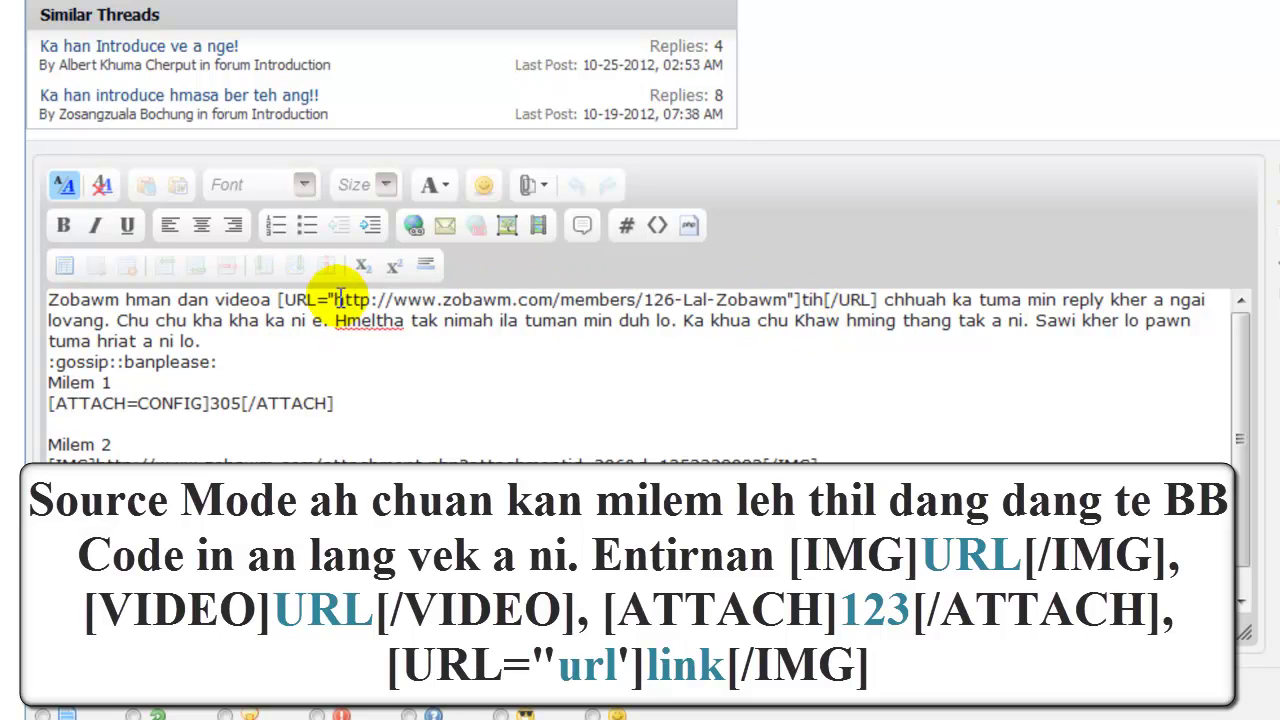
left_click_drag(426, 297, 800, 298)
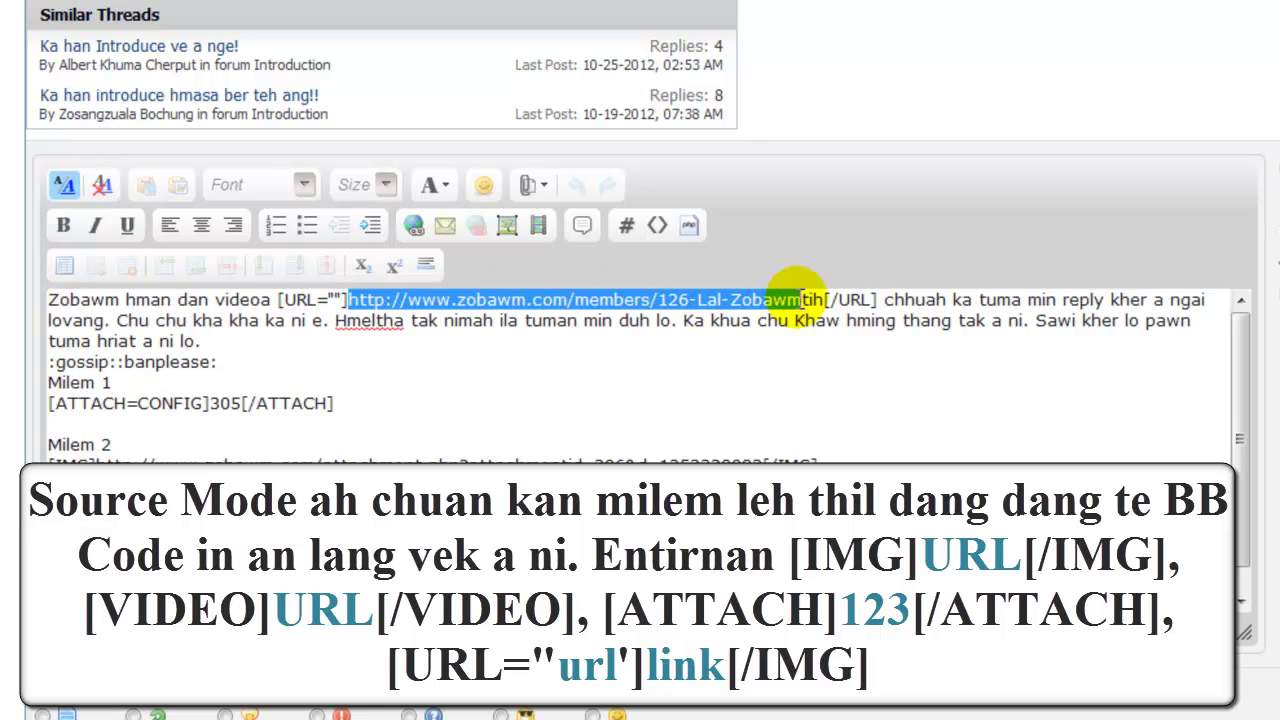
key("ctrl+z")
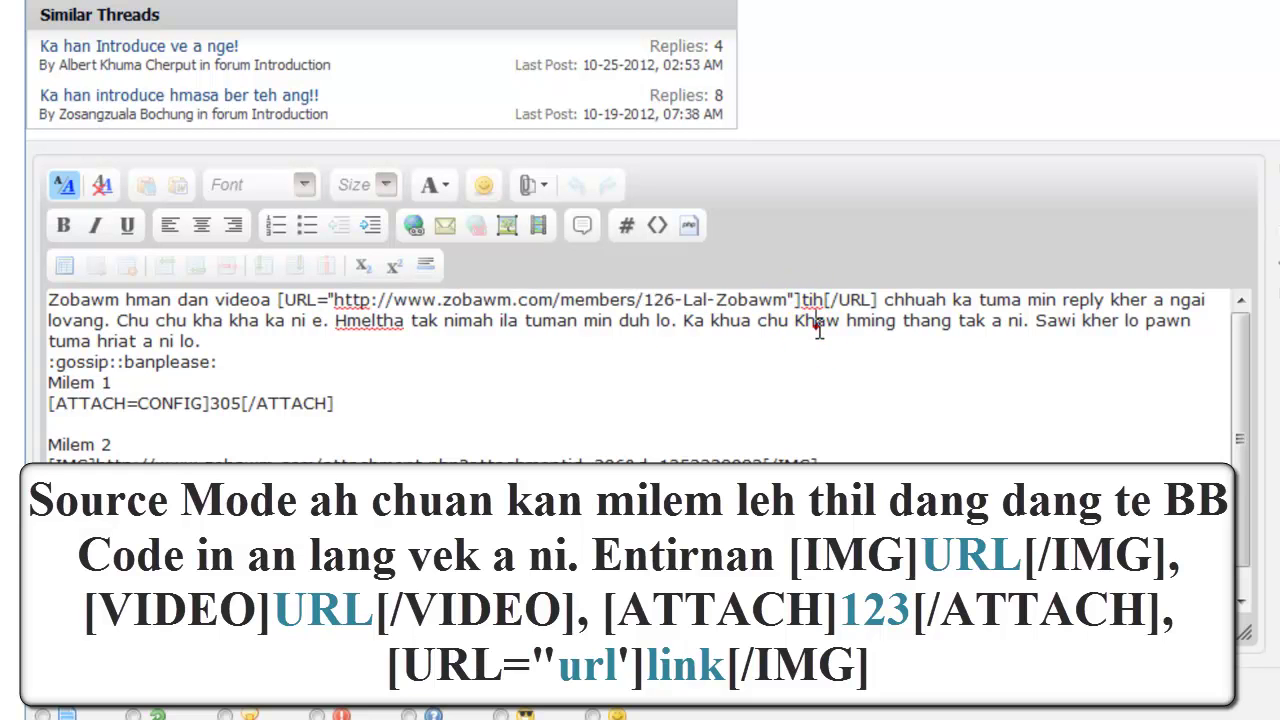
double_click(809, 300)
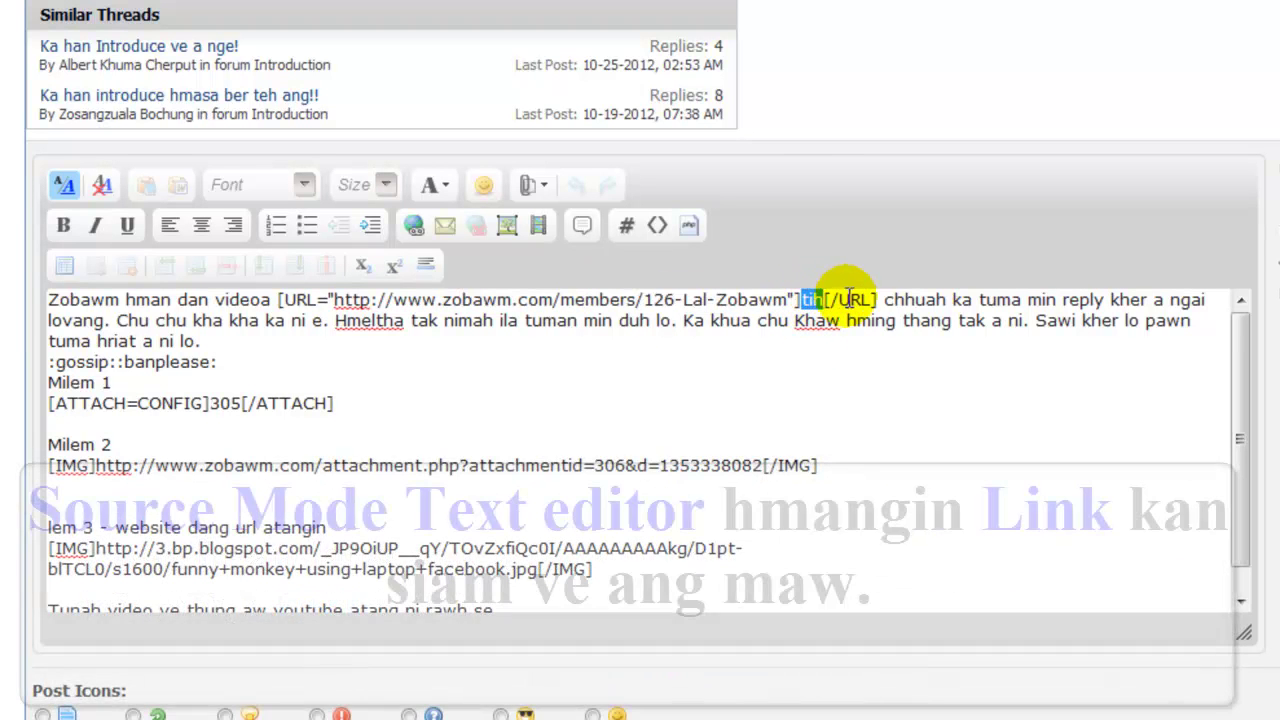
left_click(858, 298)
Add the word "tih" after "tuma hriat a ni lo." in the message and select it.
left_click(591, 395)
left_click(420, 362)
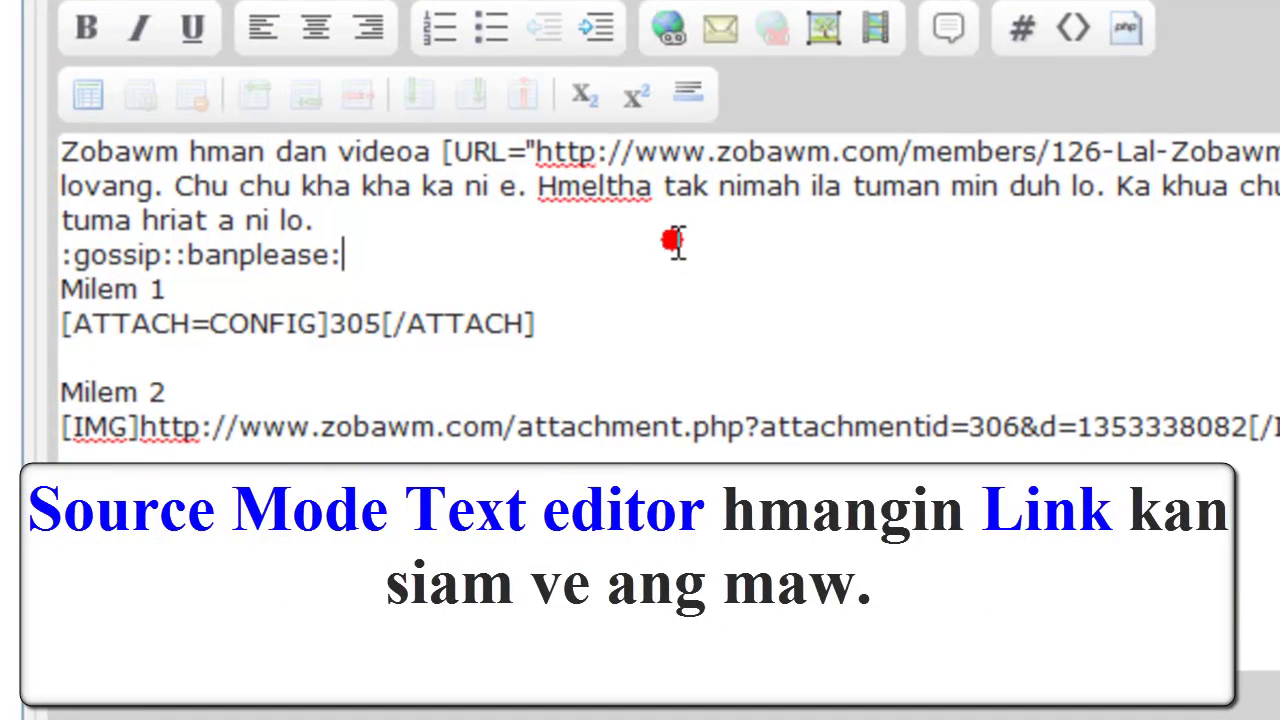
left_click(570, 220)
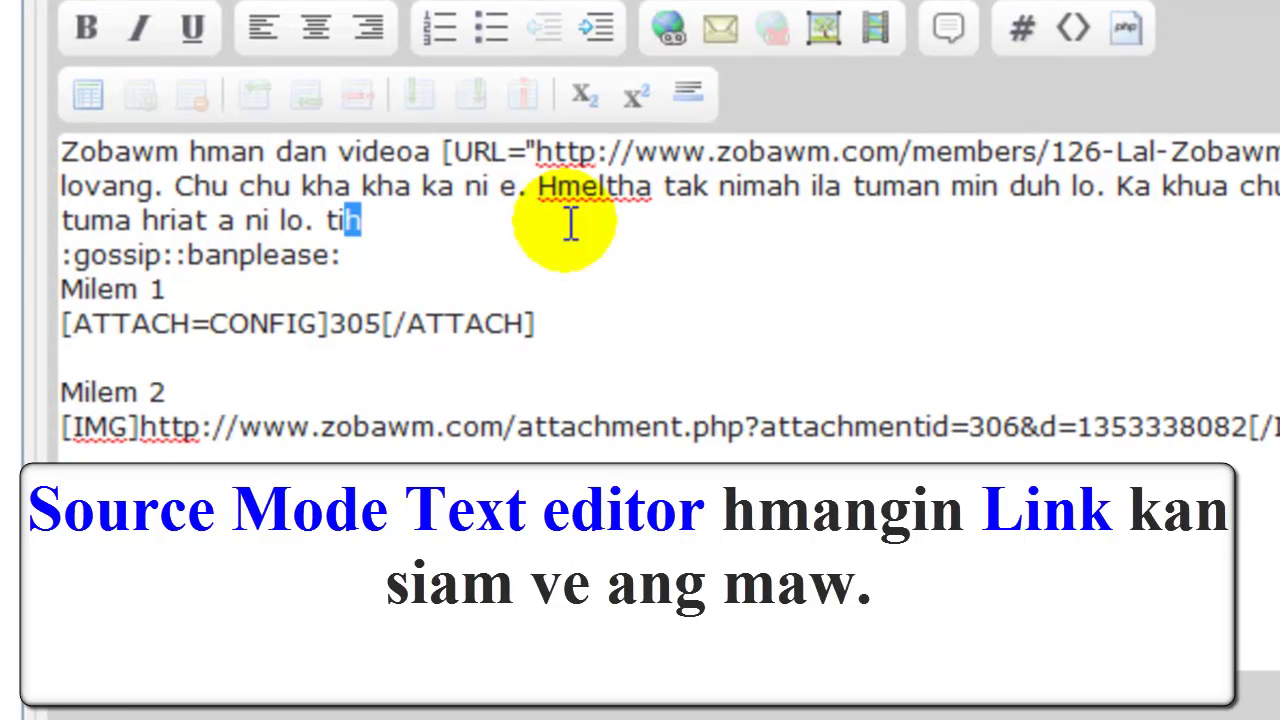
key("shift+Left")
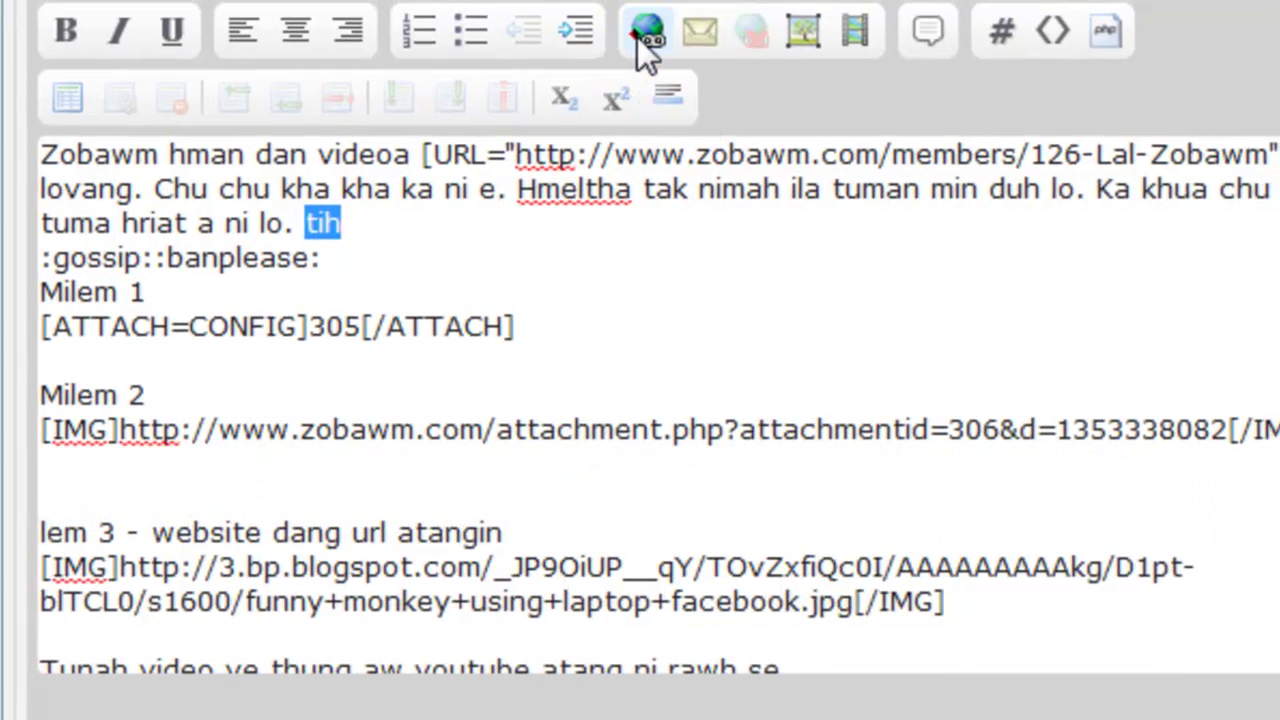
left_click(662, 32)
left_click(878, 262)
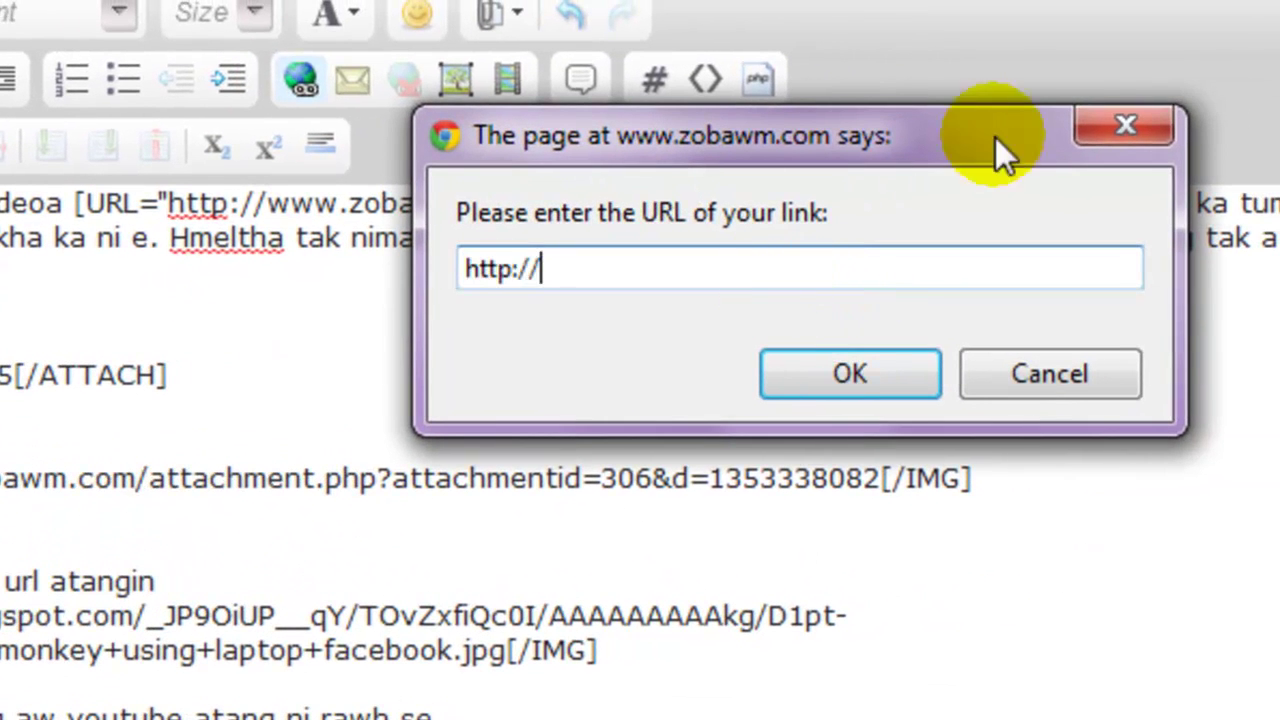
left_click(1092, 120)
Copy the profile address from the first URL tag and link the newly added "tih" to it.
left_click_drag(168, 204, 915, 204)
key("ctrl+c")
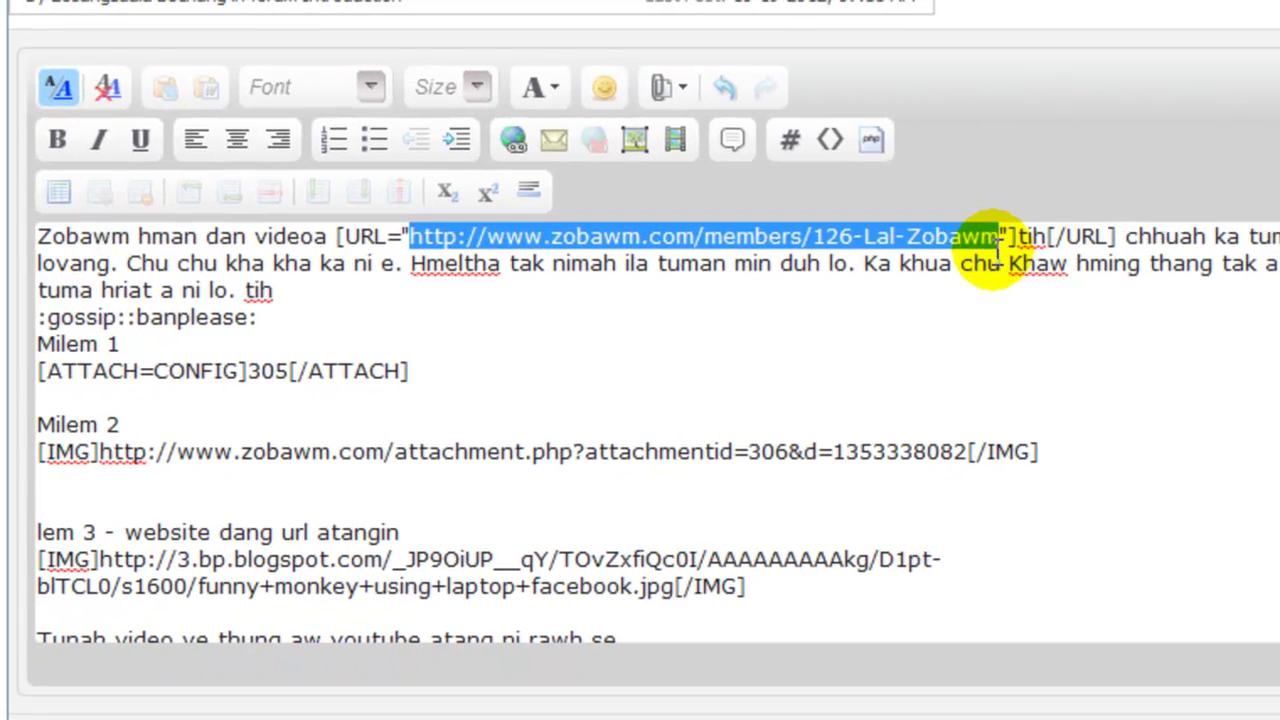
left_click_drag(243, 289, 294, 290)
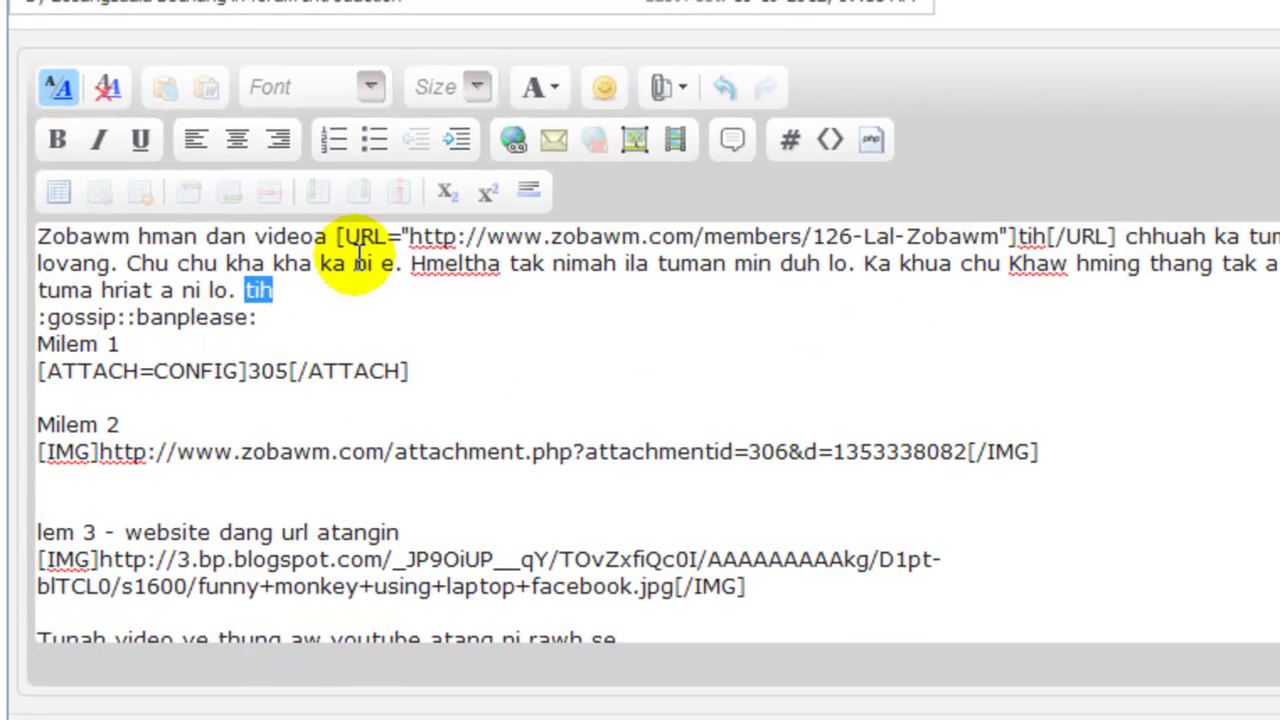
left_click(514, 145)
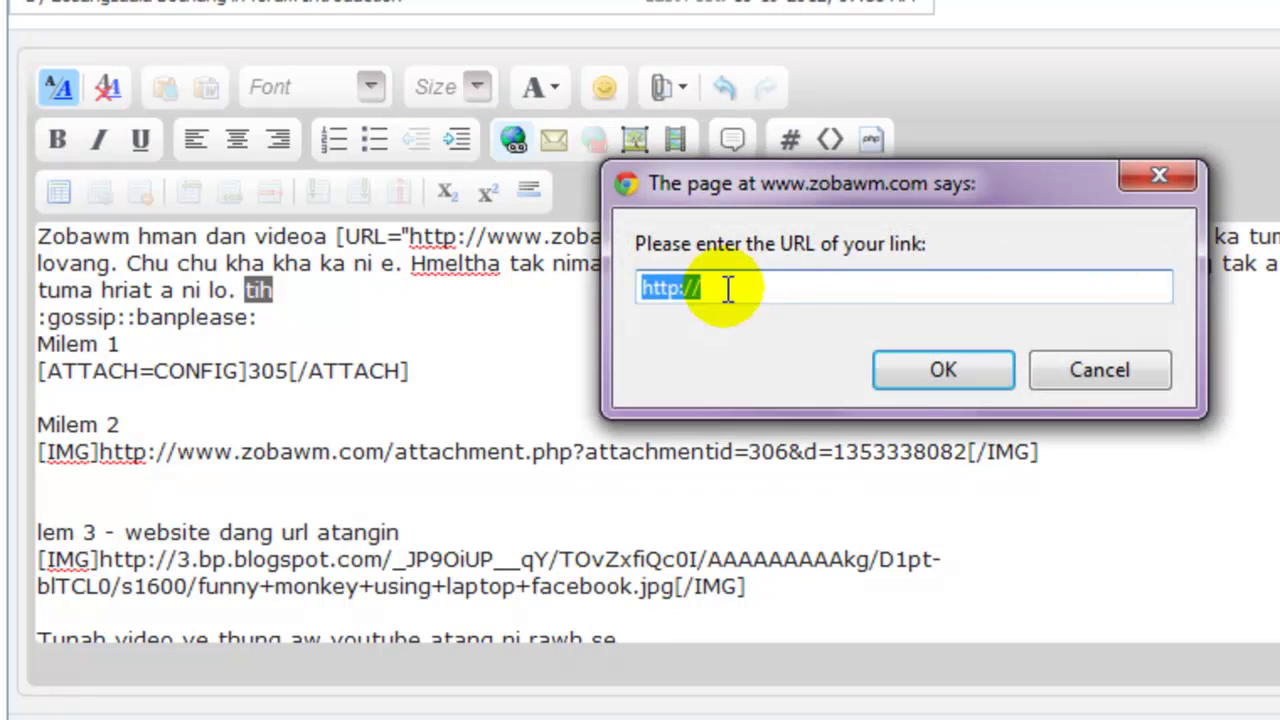
key("ctrl+v")
left_click(922, 374)
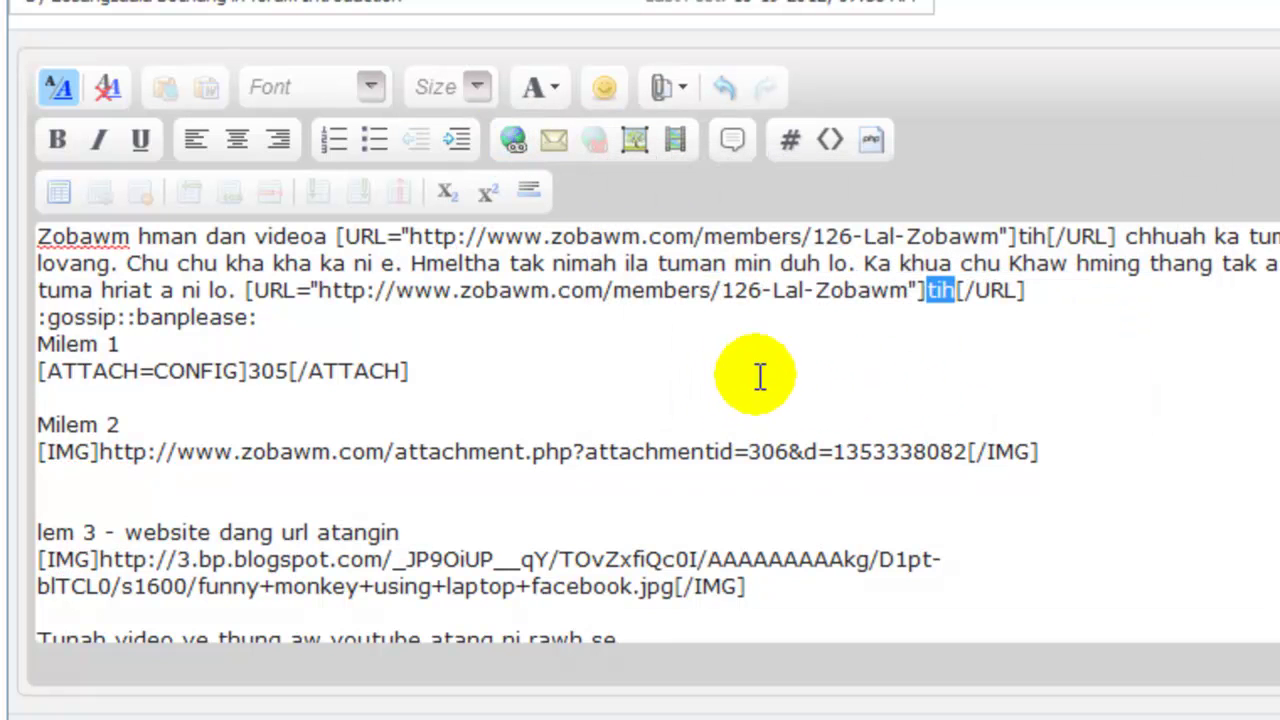
left_click(634, 382)
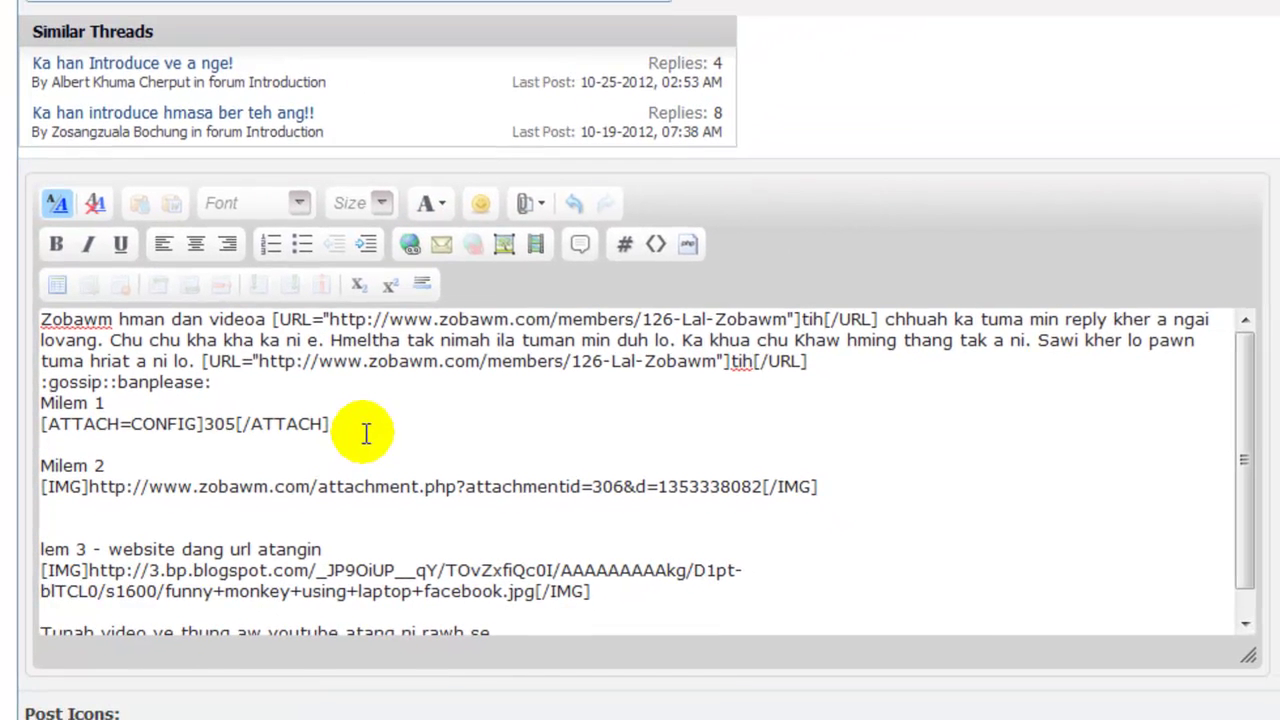
left_click(450, 381)
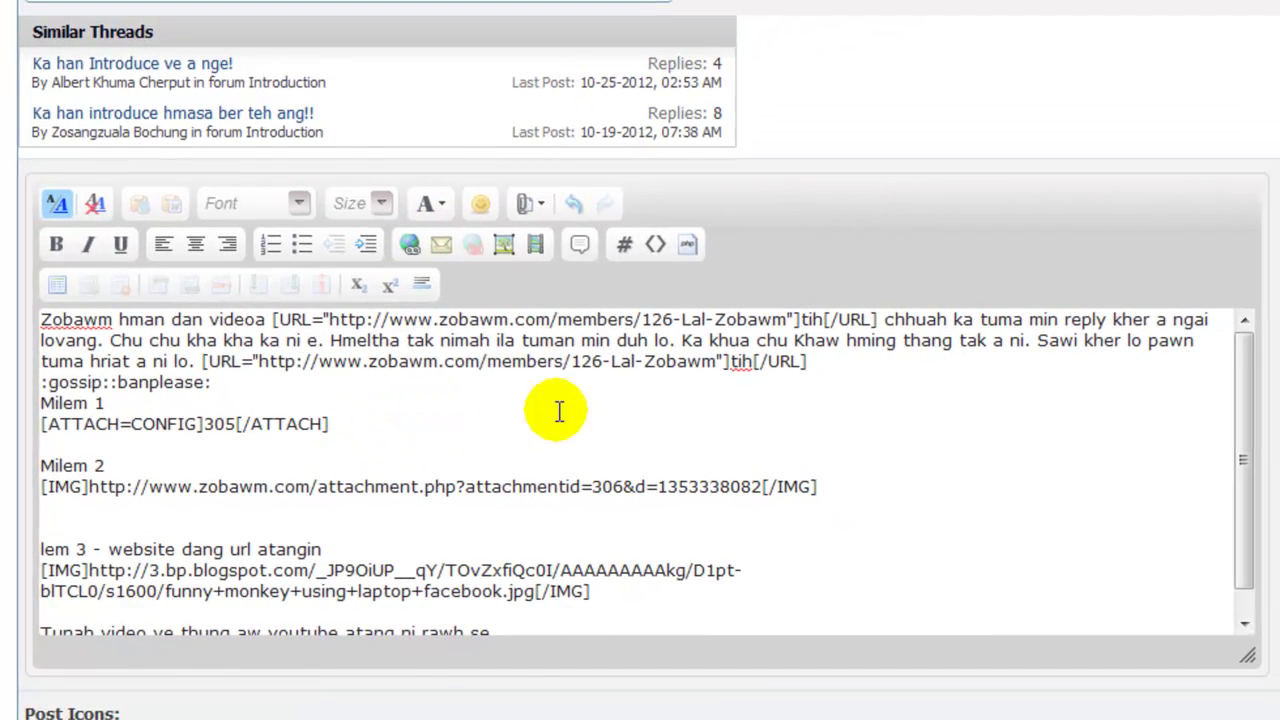
Start an HTML snippet below the VIDEO code with the lines "<html>" and "<head>", leaving a blank line before it.
scroll(849, 409, "down", 3)
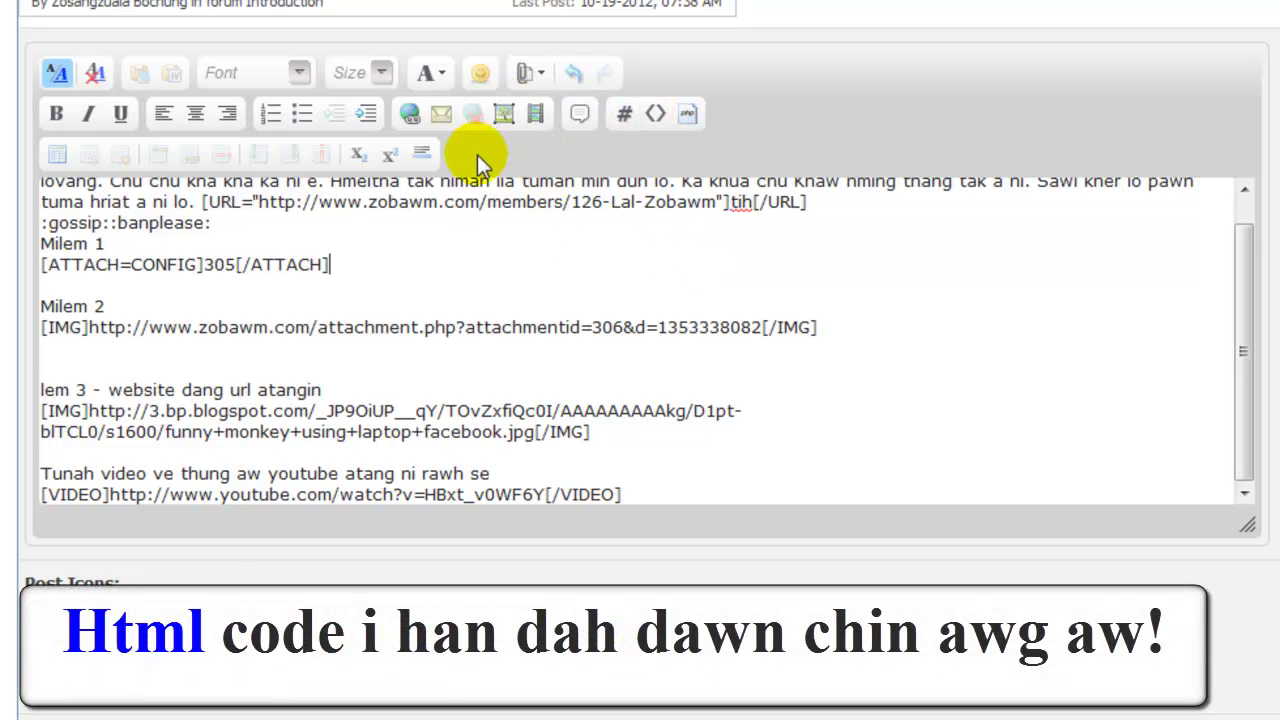
scroll(859, 263, "down", 3)
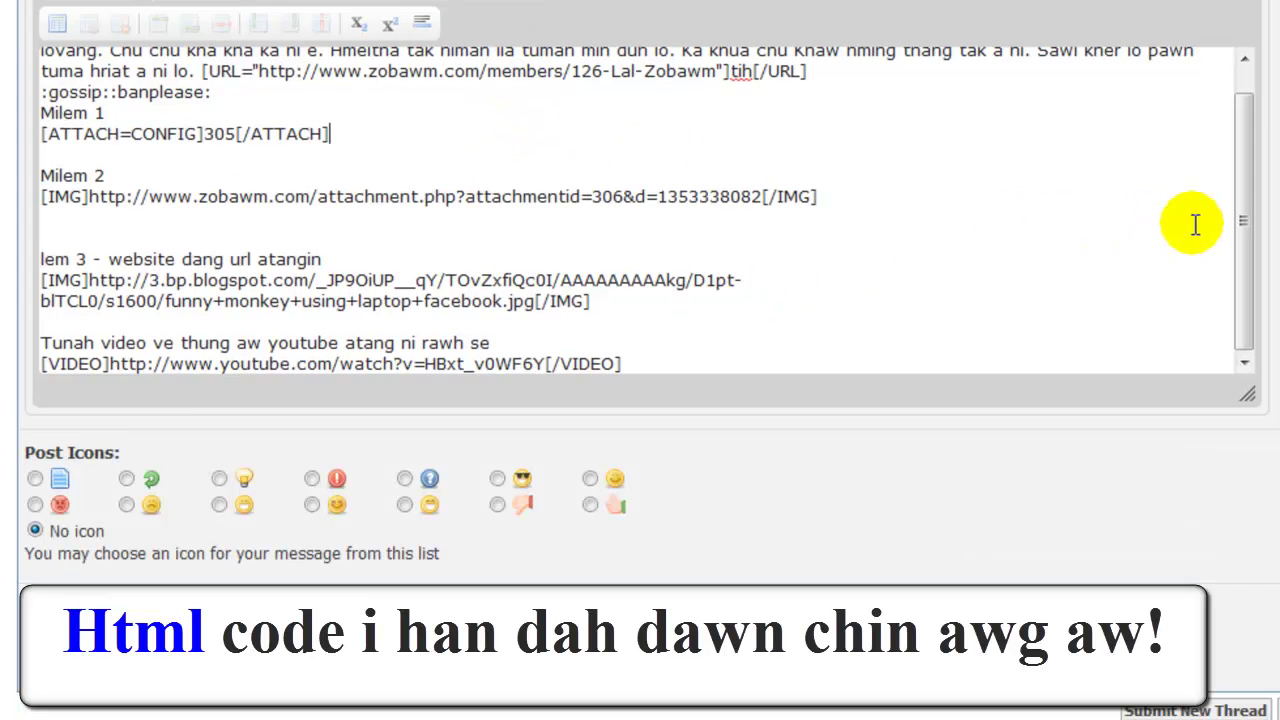
scroll(1011, 274, "up", 1)
scroll(1250, 330, "up", 2)
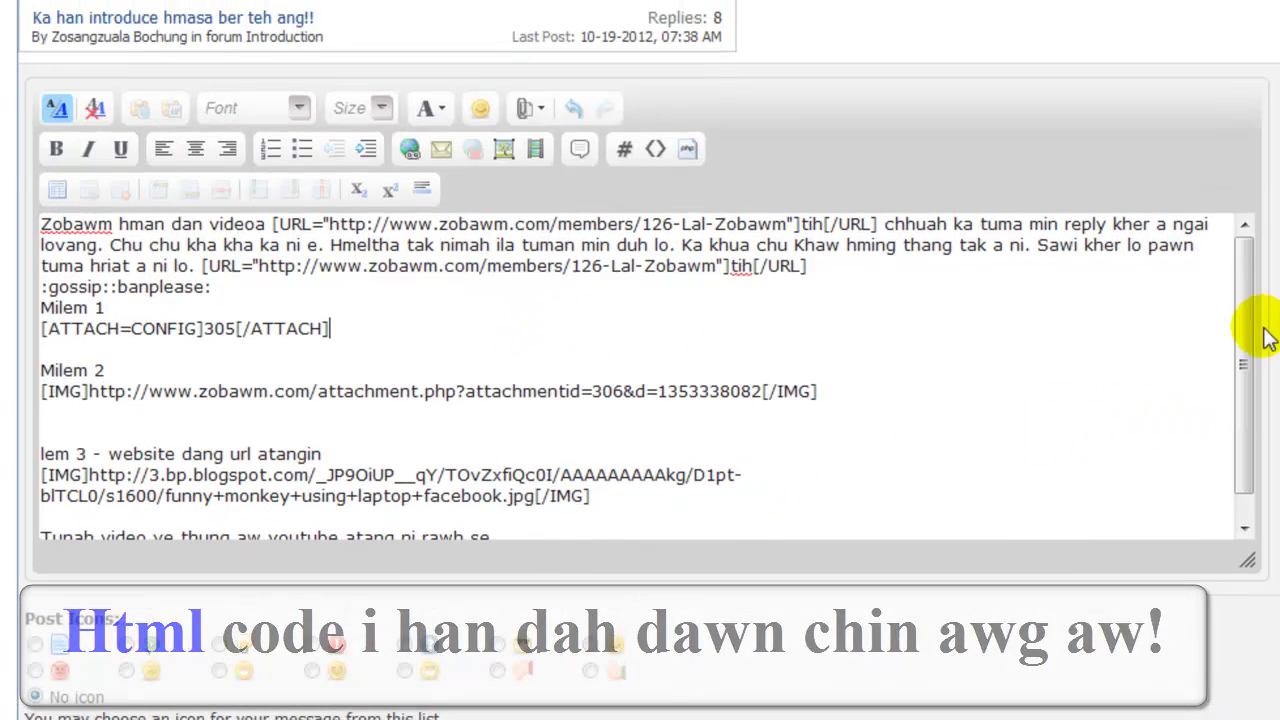
scroll(1248, 400, "down", 2)
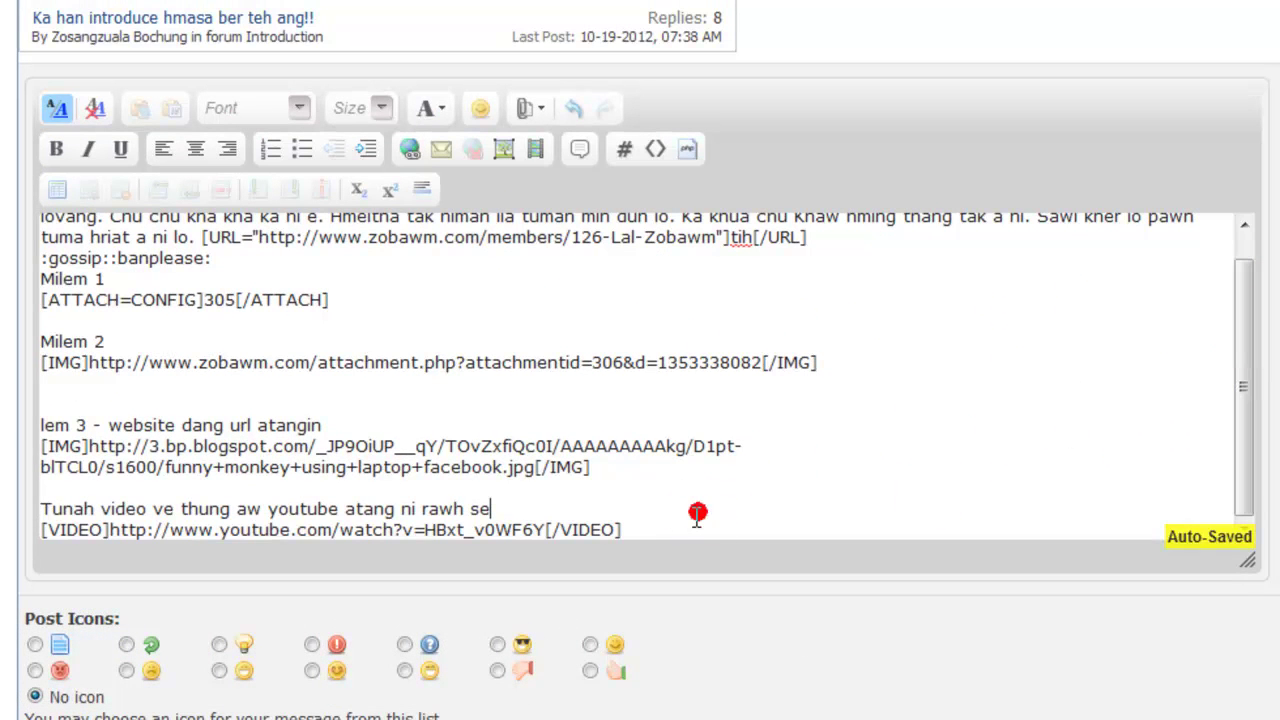
key("Return")
key("Return")
key("Return")
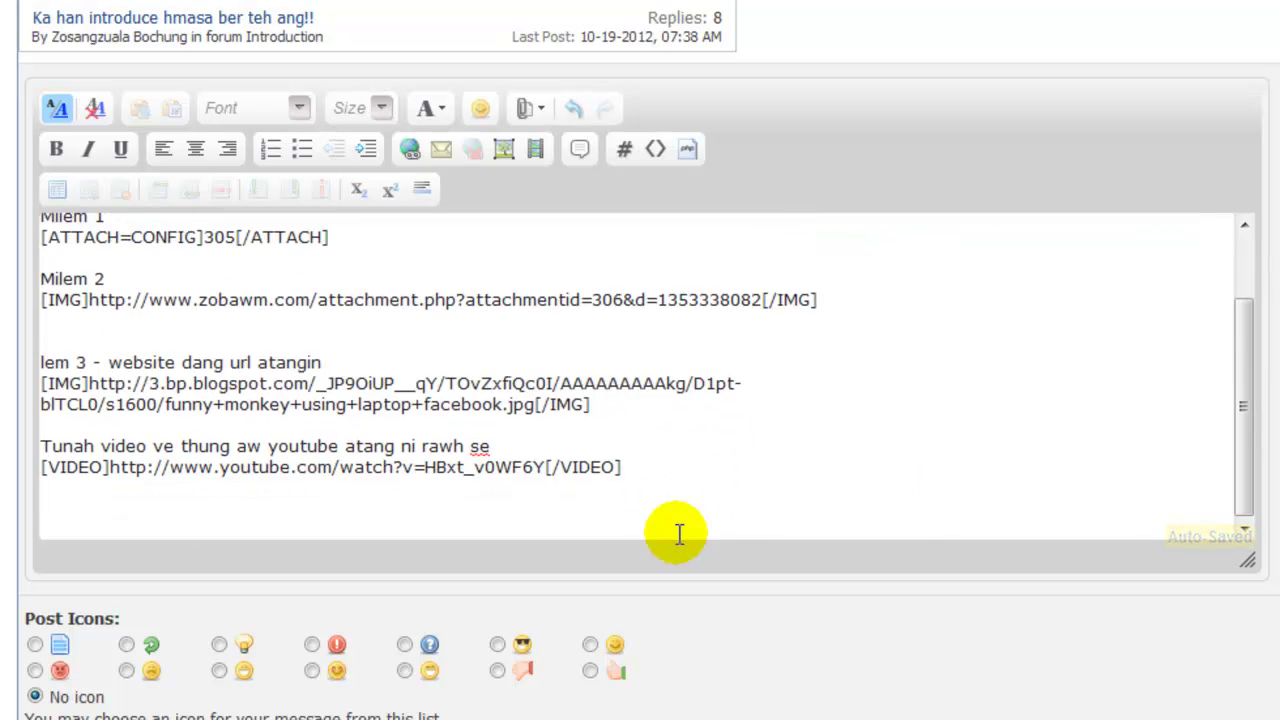
key("BackSpace")
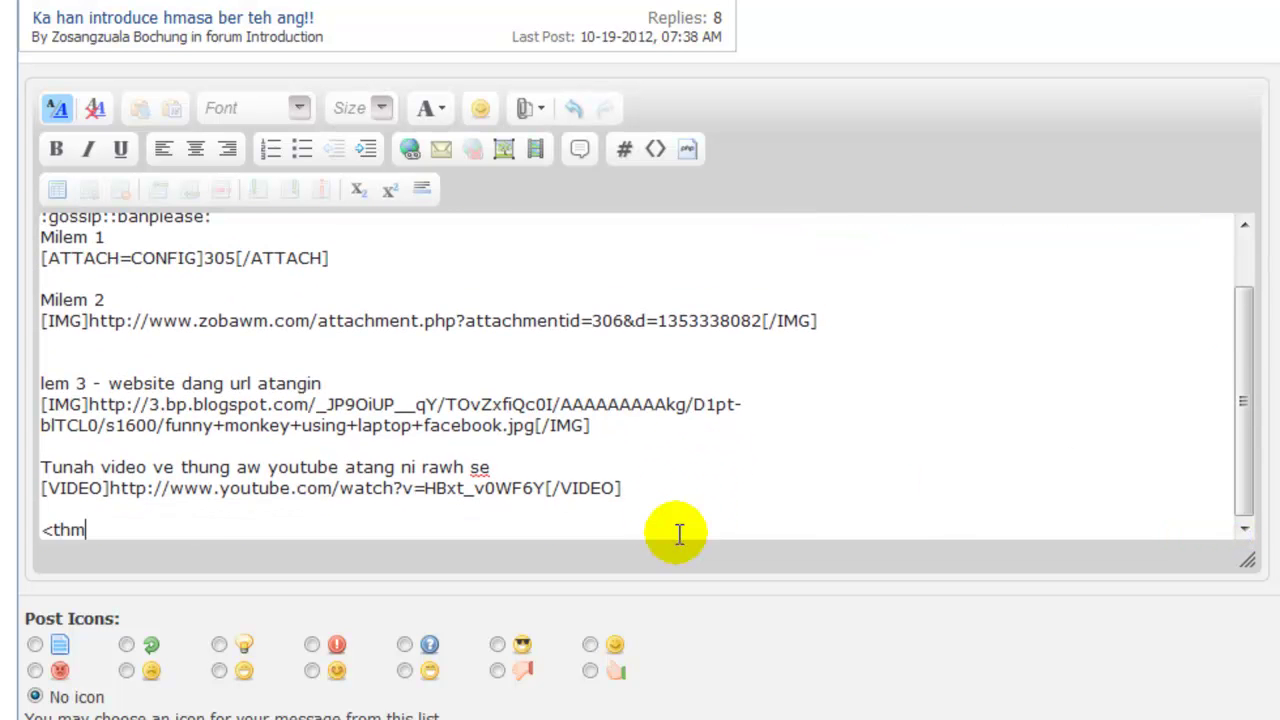
type("<thm")
key("BackSpace")
key("BackSpace")
key("BackSpace")
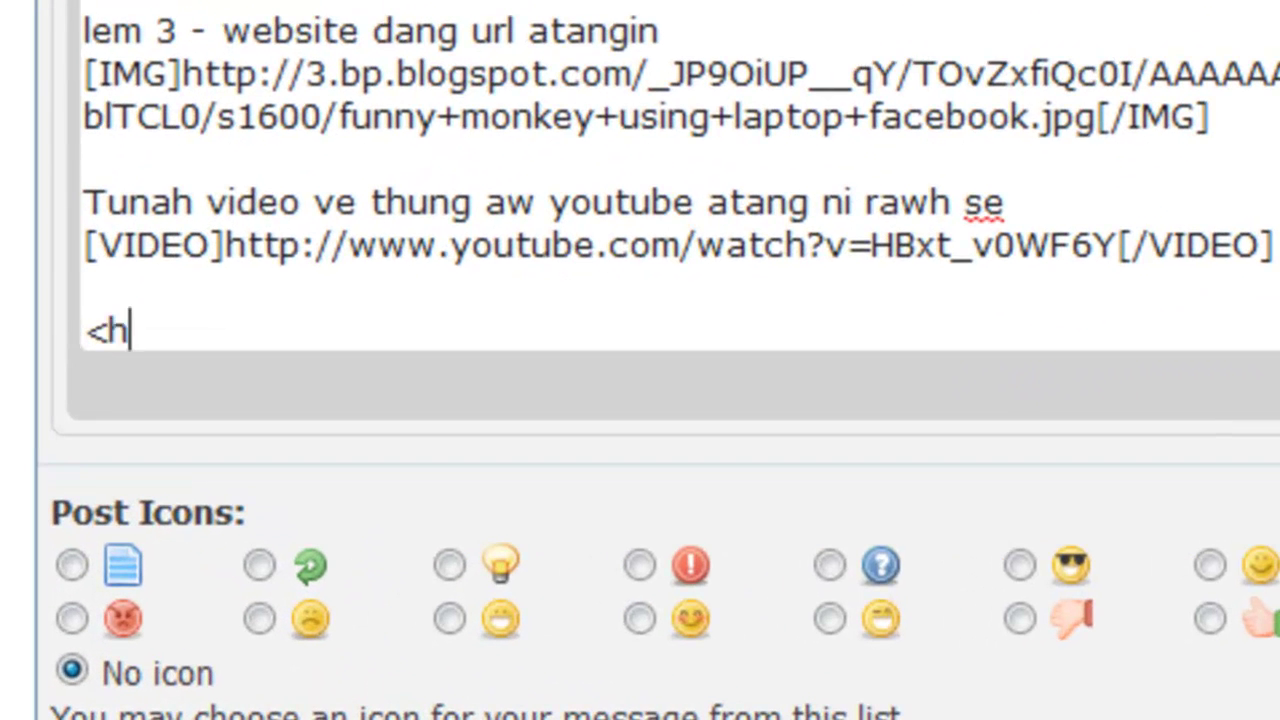
type("html>")
key("Return")
type("<head>")
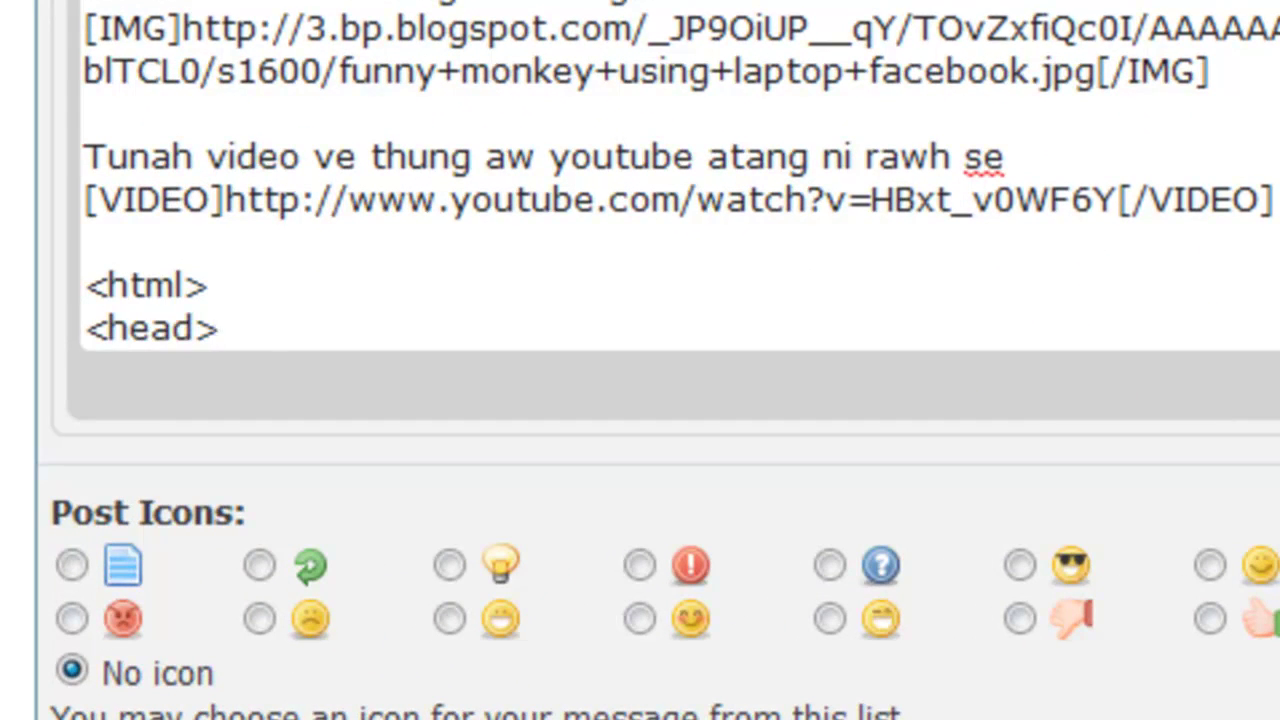
Complete the HTML snippet with the title "this is title", the body text "this is my body" and closing body and html tags.
key("Return")
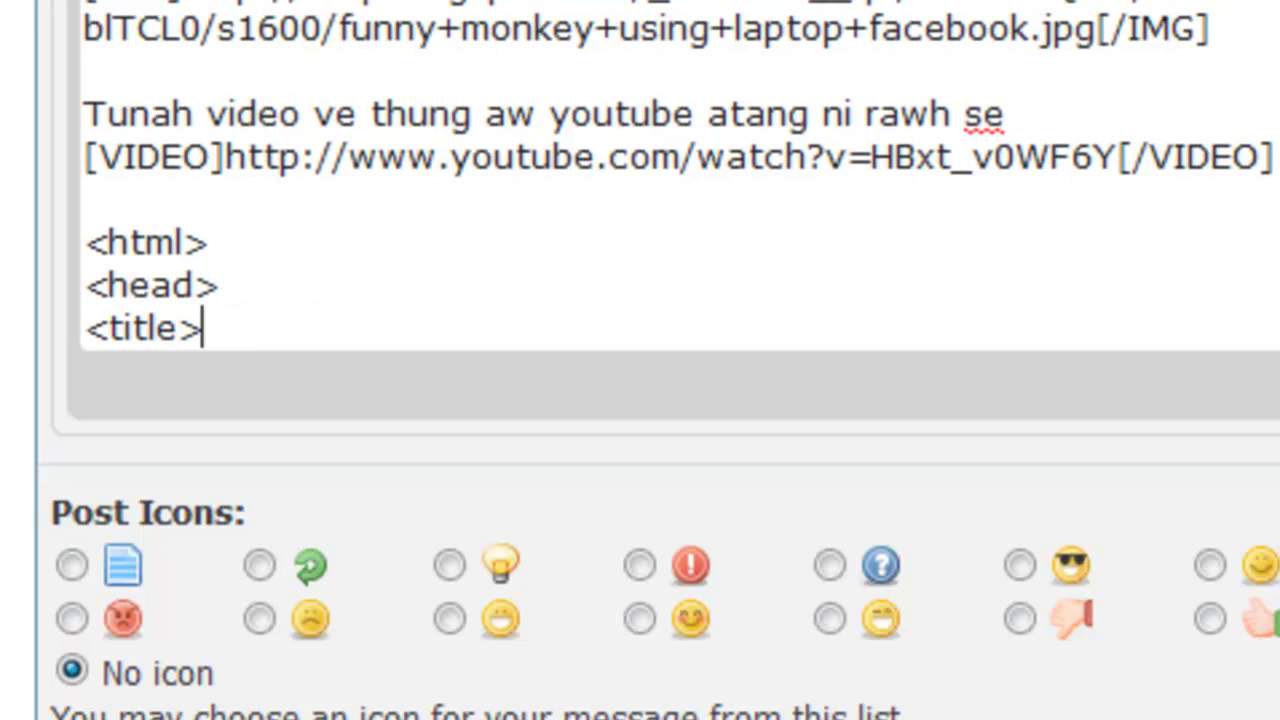
type("<title>t")
type("his is title</title>")
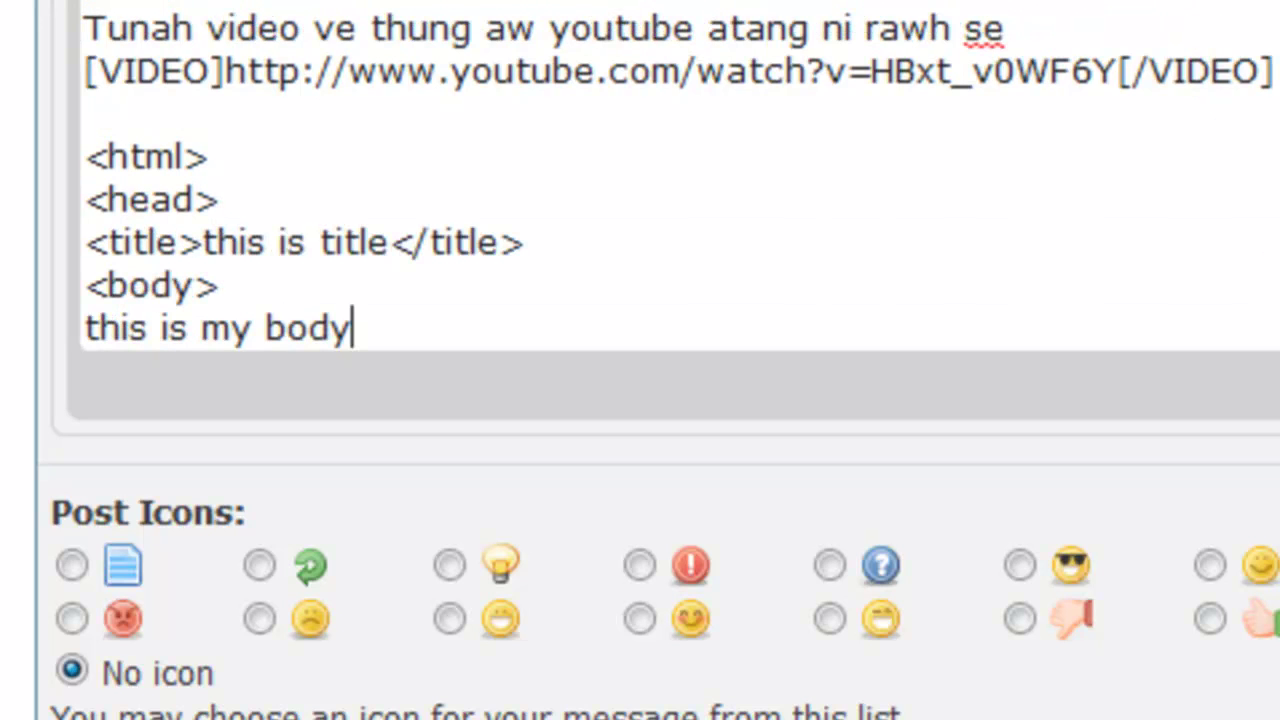
key("Return")
type("</body>")
key("Return")
type("</html>")
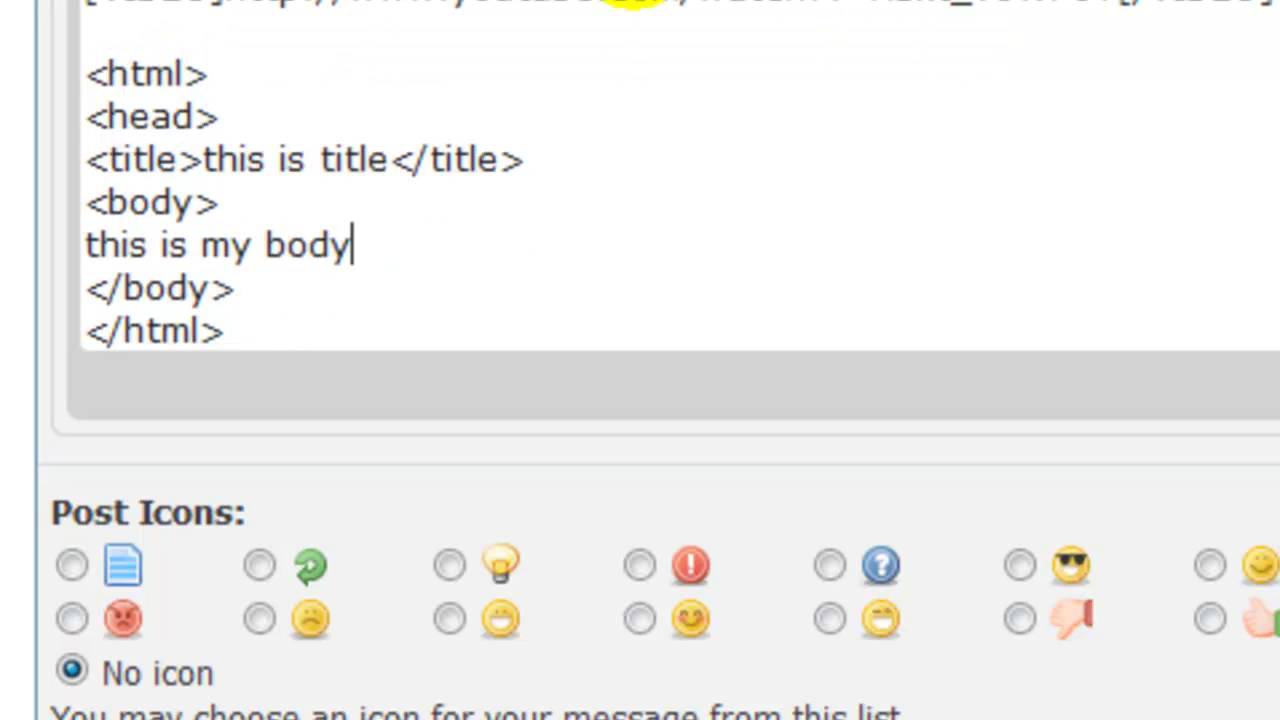
Wrap the HTML snippet in [HTML] tags and delete the inner <html> and </html> tags.
left_click_drag(87, 70, 297, 320)
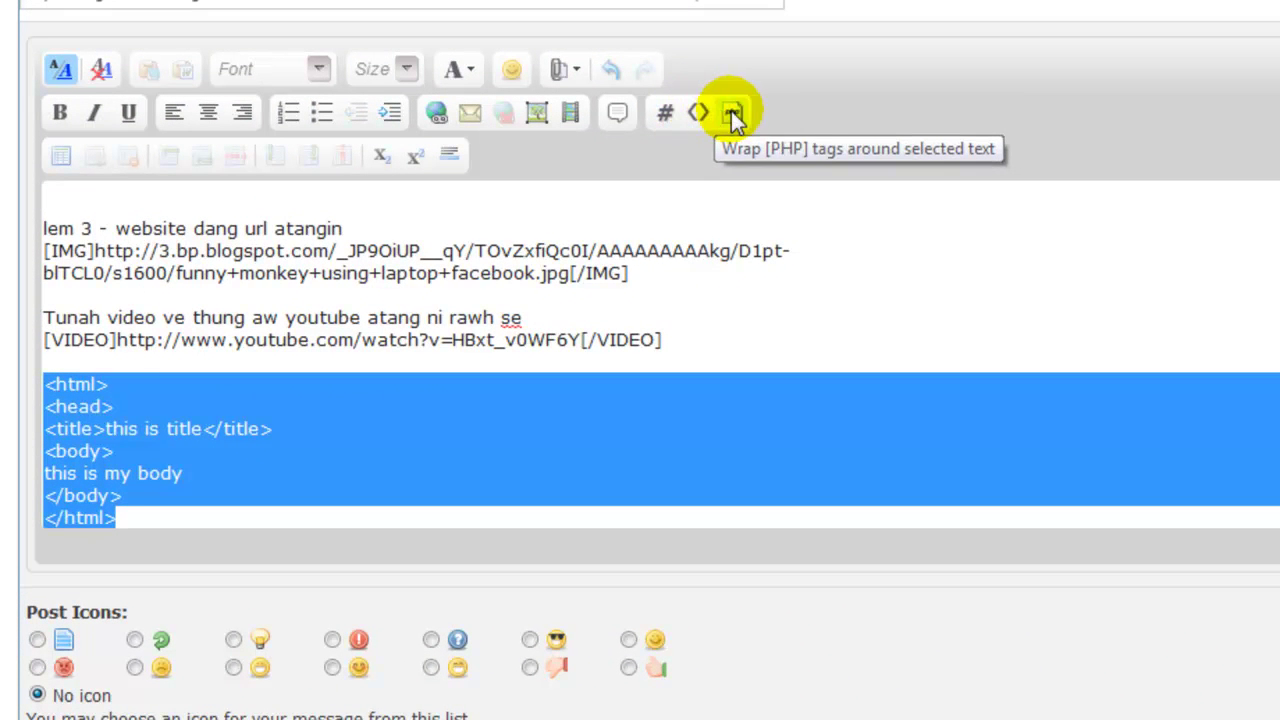
left_click(698, 113)
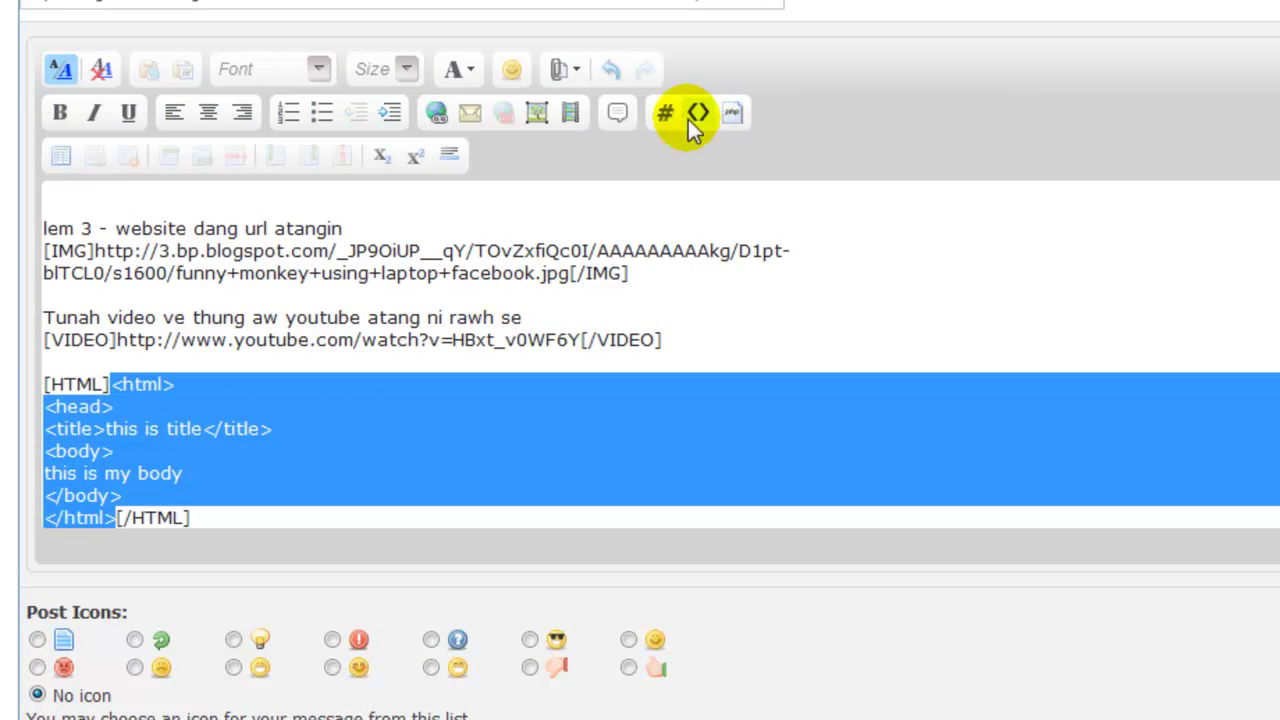
scroll(195, 313, "down", 3)
left_click(99, 518)
Add the tag "member introduction" to the thread.
scroll(434, 360, "up", 5)
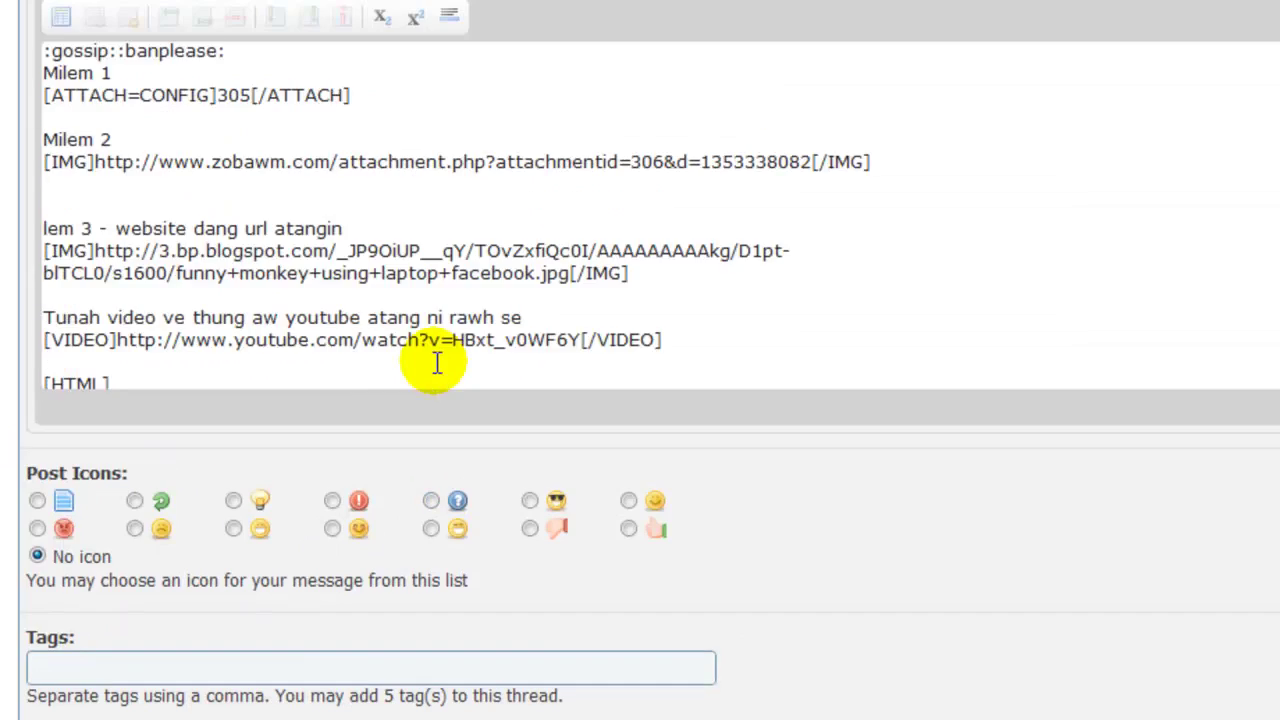
scroll(455, 370, "down", 5)
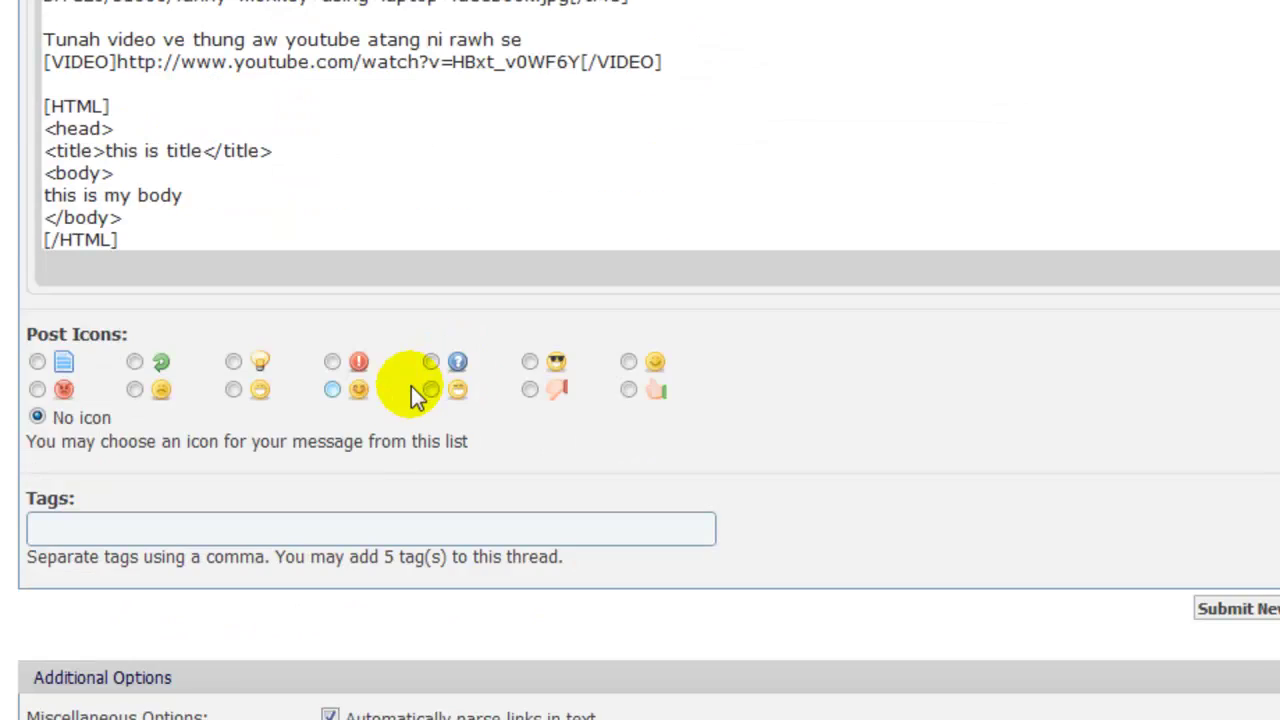
type("member ti")
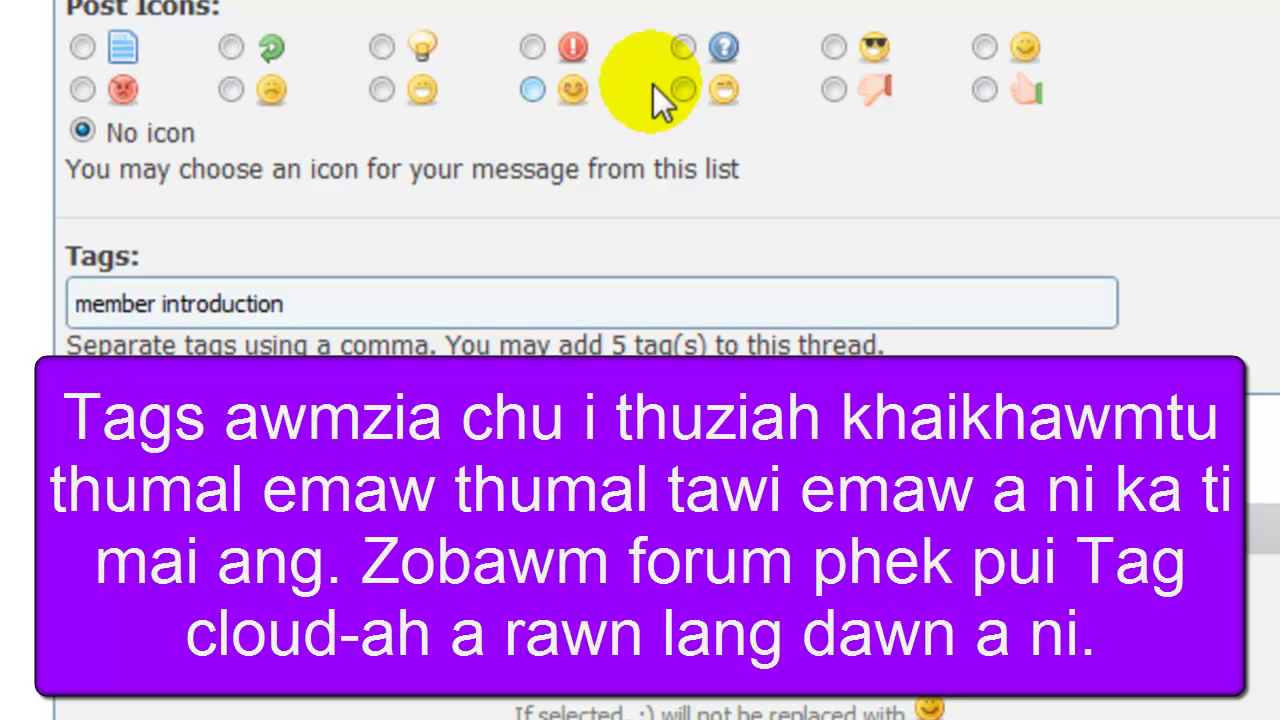
scroll(1057, 186, "down", 5)
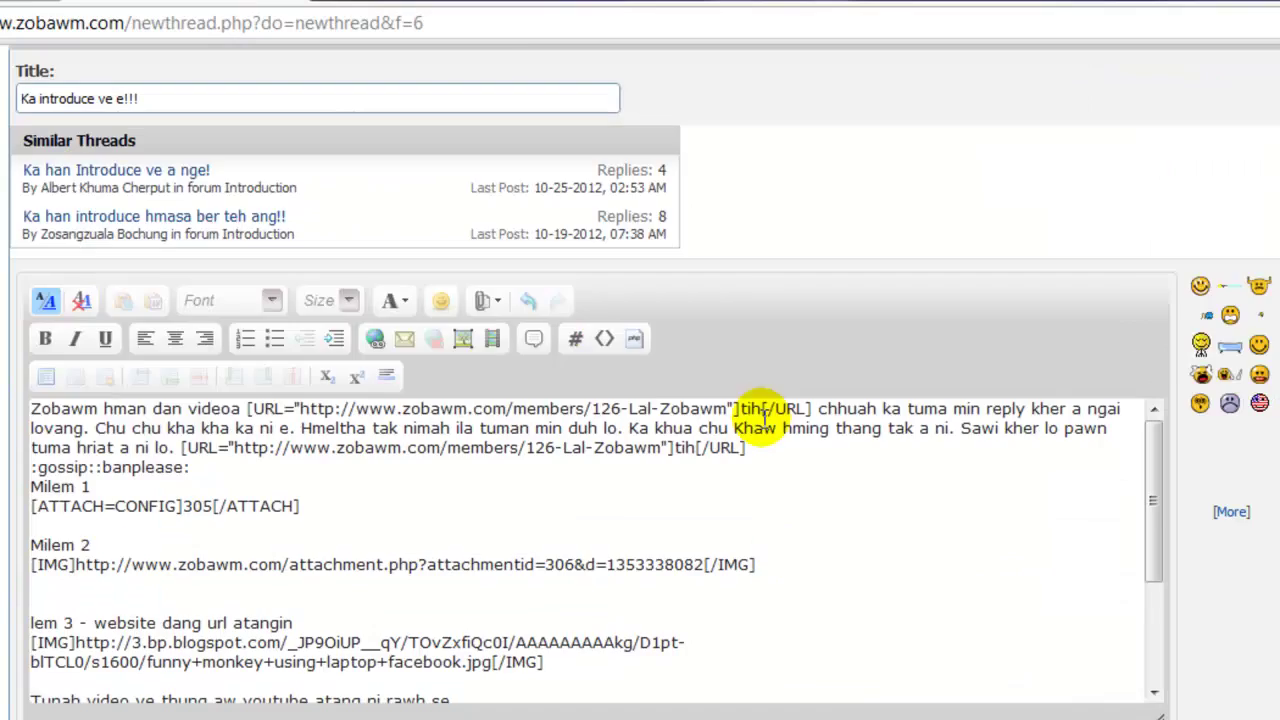
Choose the grinning smiley in the lower row as post icon and return the message editor to its formatted view.
scroll(358, 333, "up", 1)
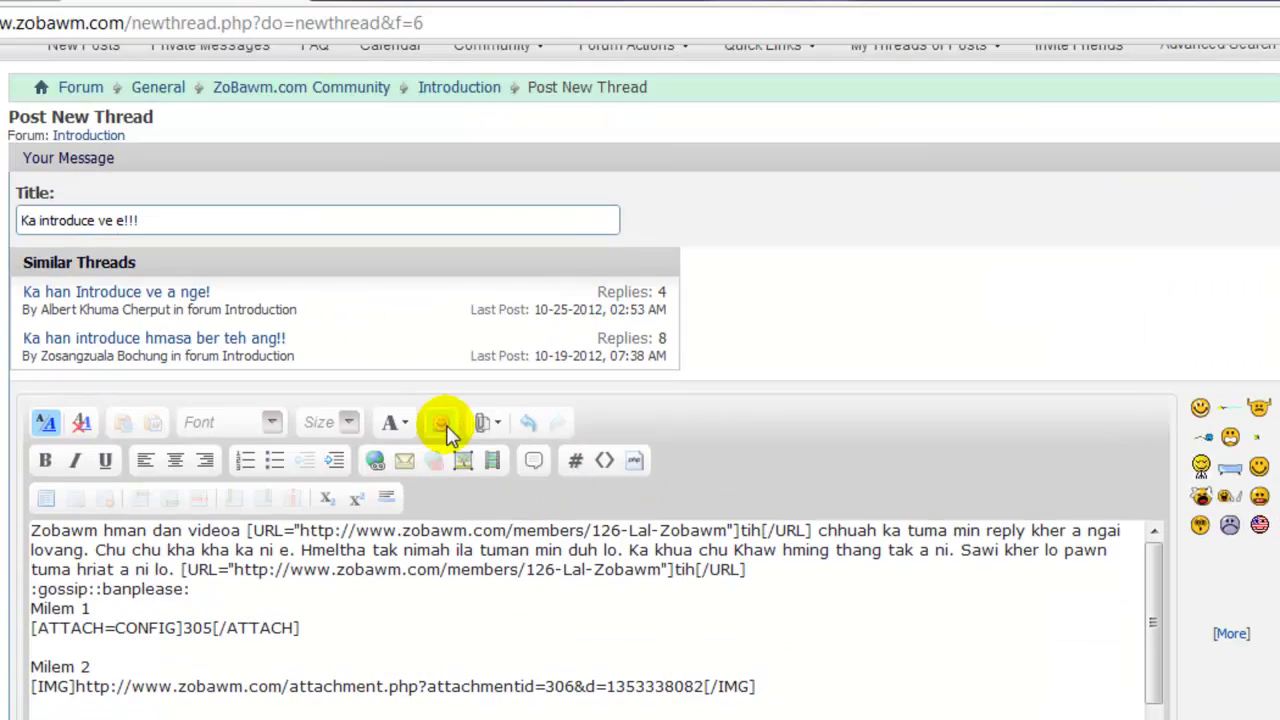
scroll(447, 430, "down", 8)
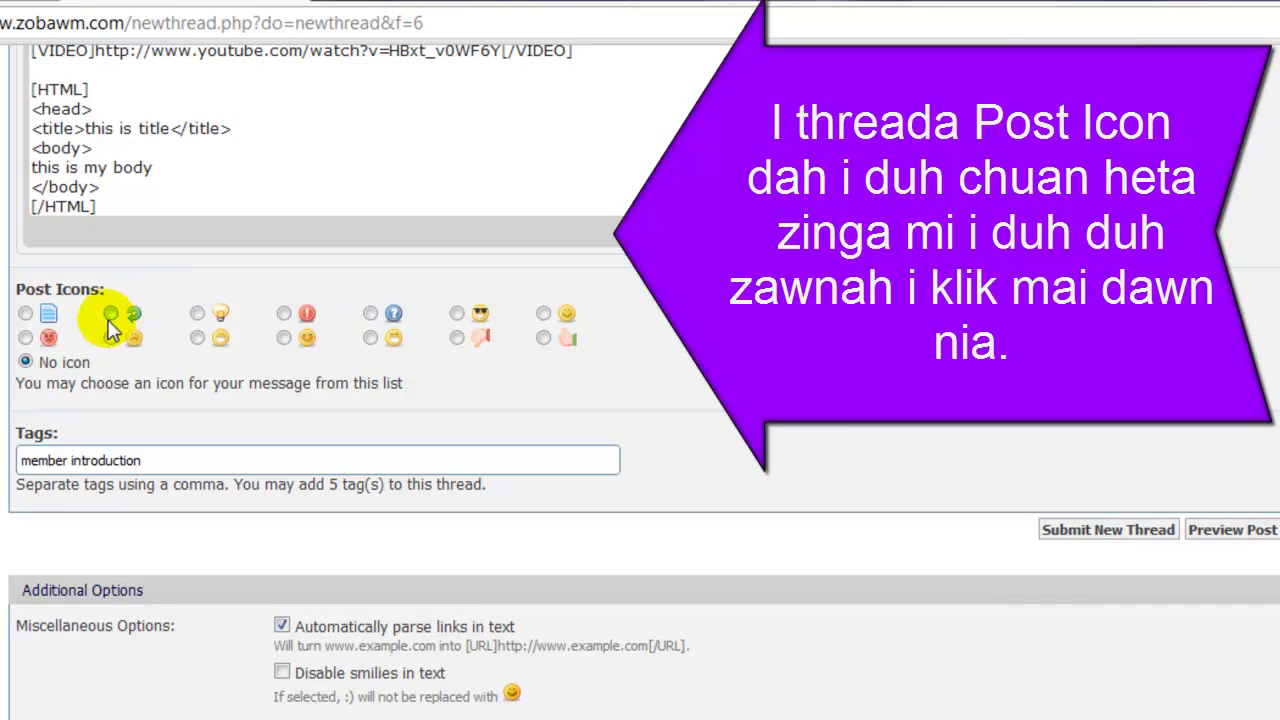
left_click(198, 339)
scroll(700, 345, "up", 10)
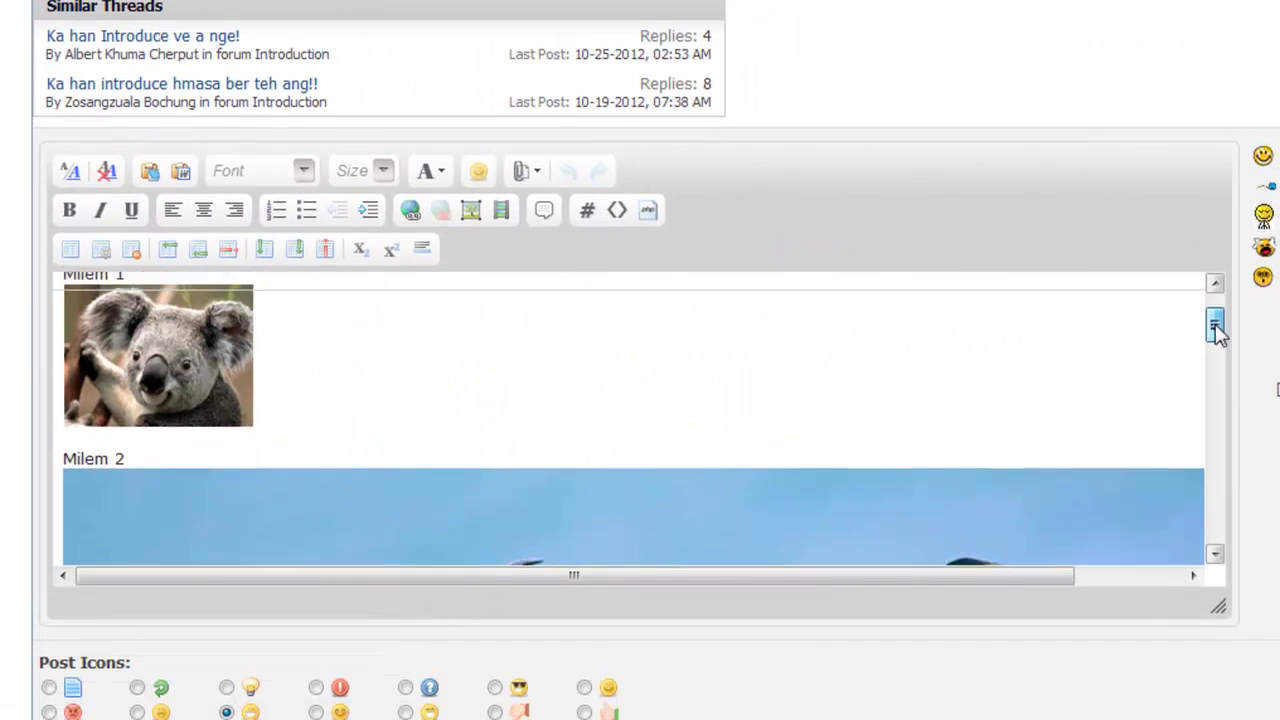
left_click_drag(1214, 326, 1220, 449)
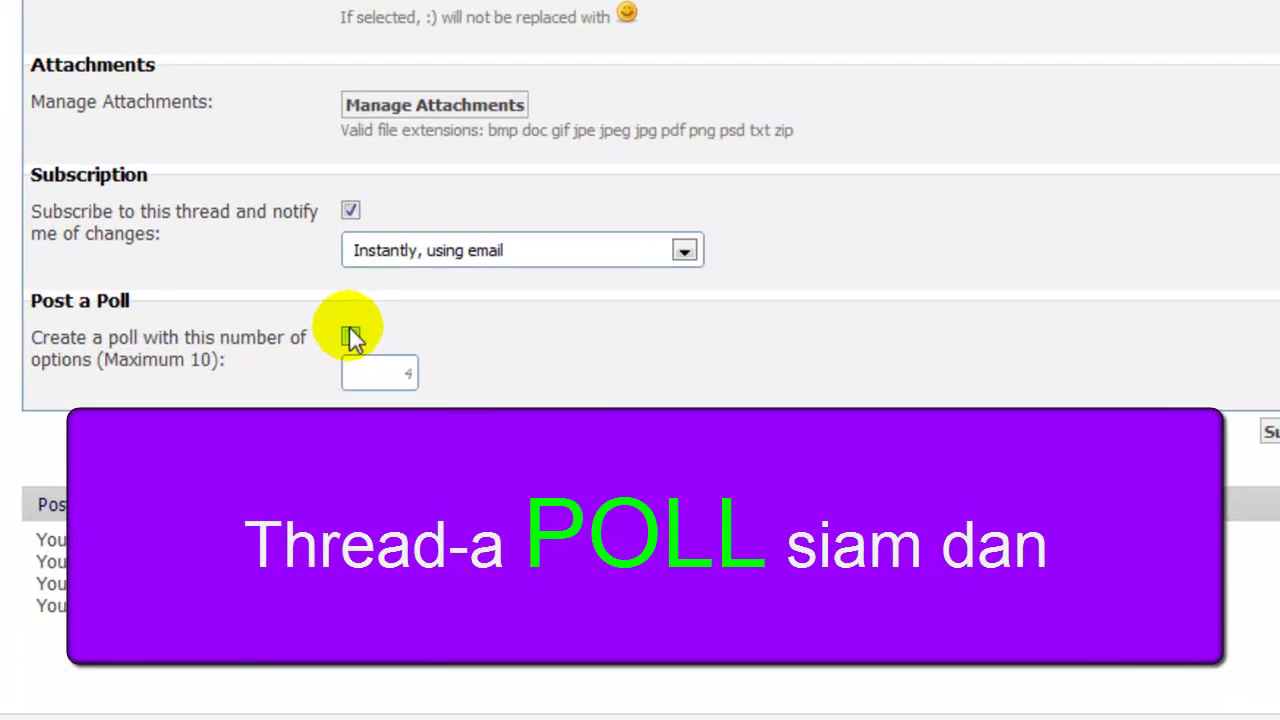
Enable a poll for the thread and set its number of options to 2.
left_click_drag(33, 295, 145, 293)
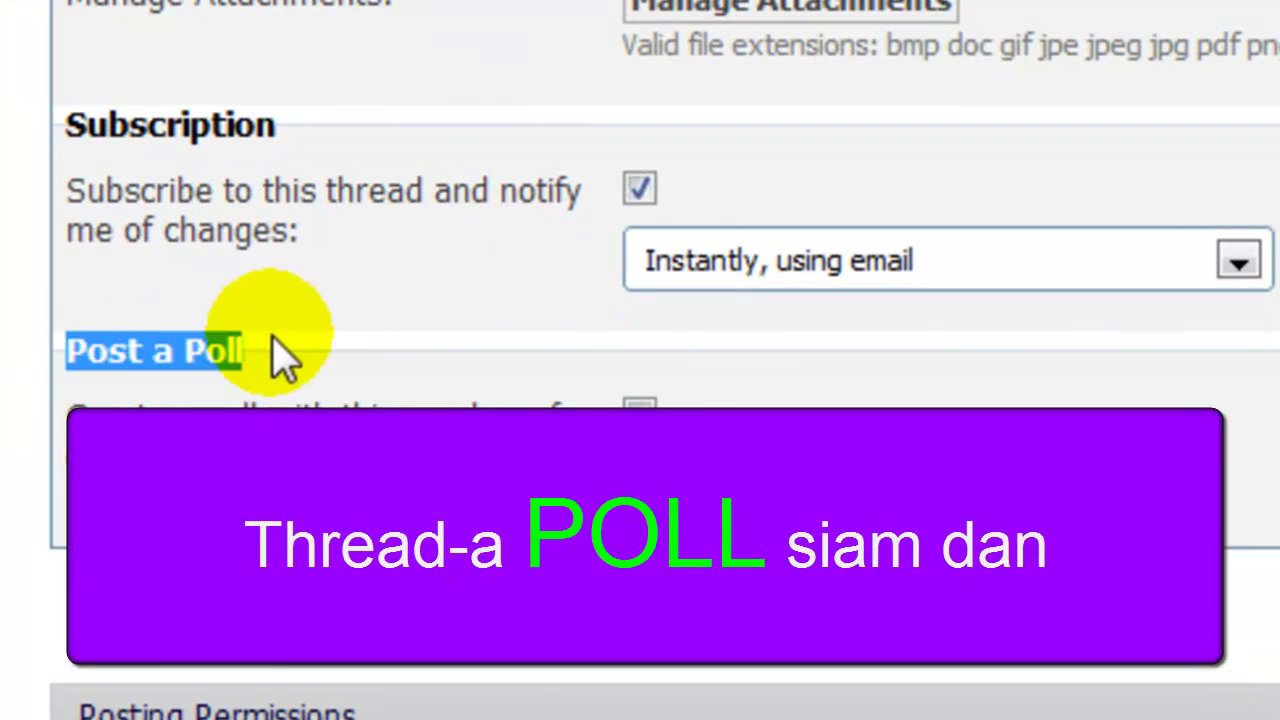
left_click(639, 410)
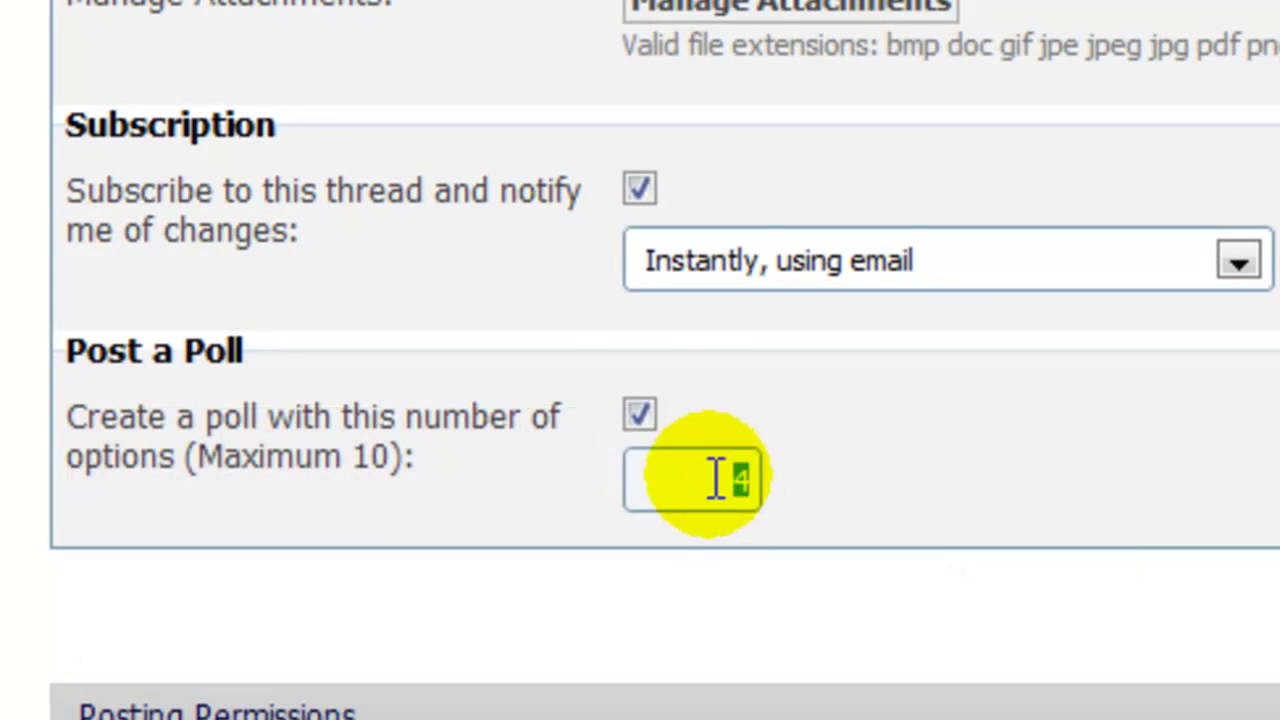
left_click(751, 478)
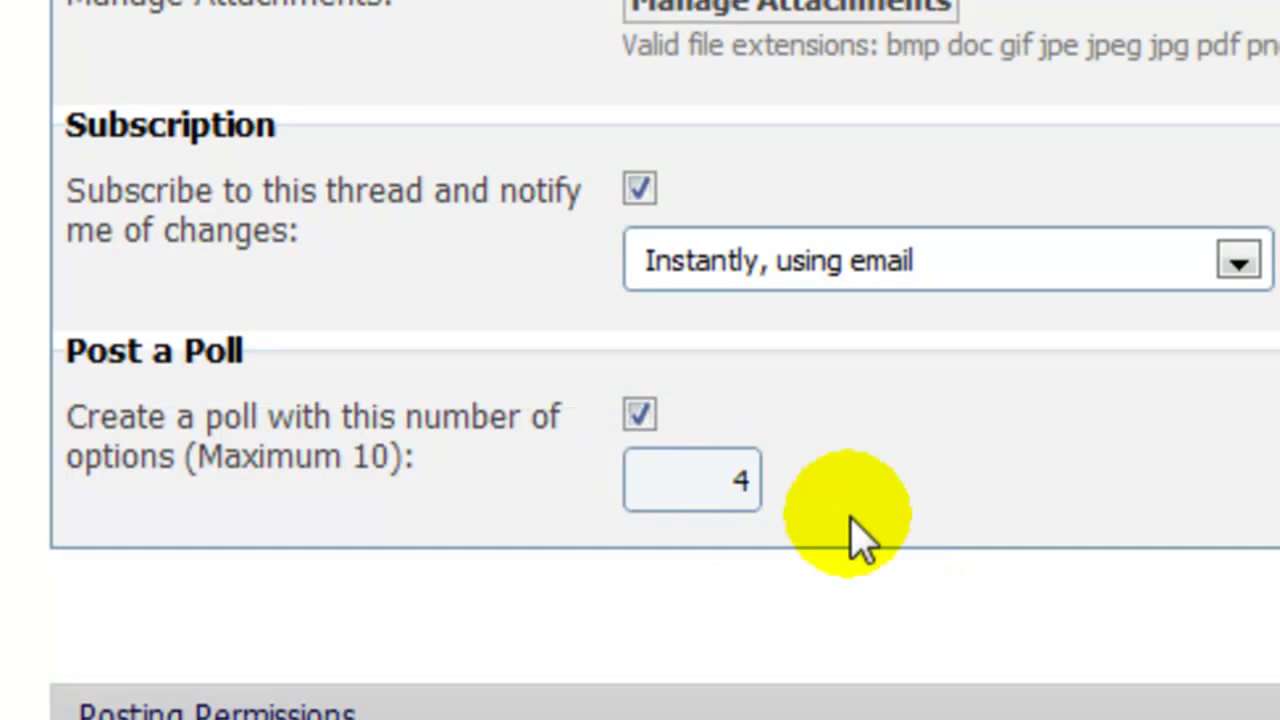
type("2")
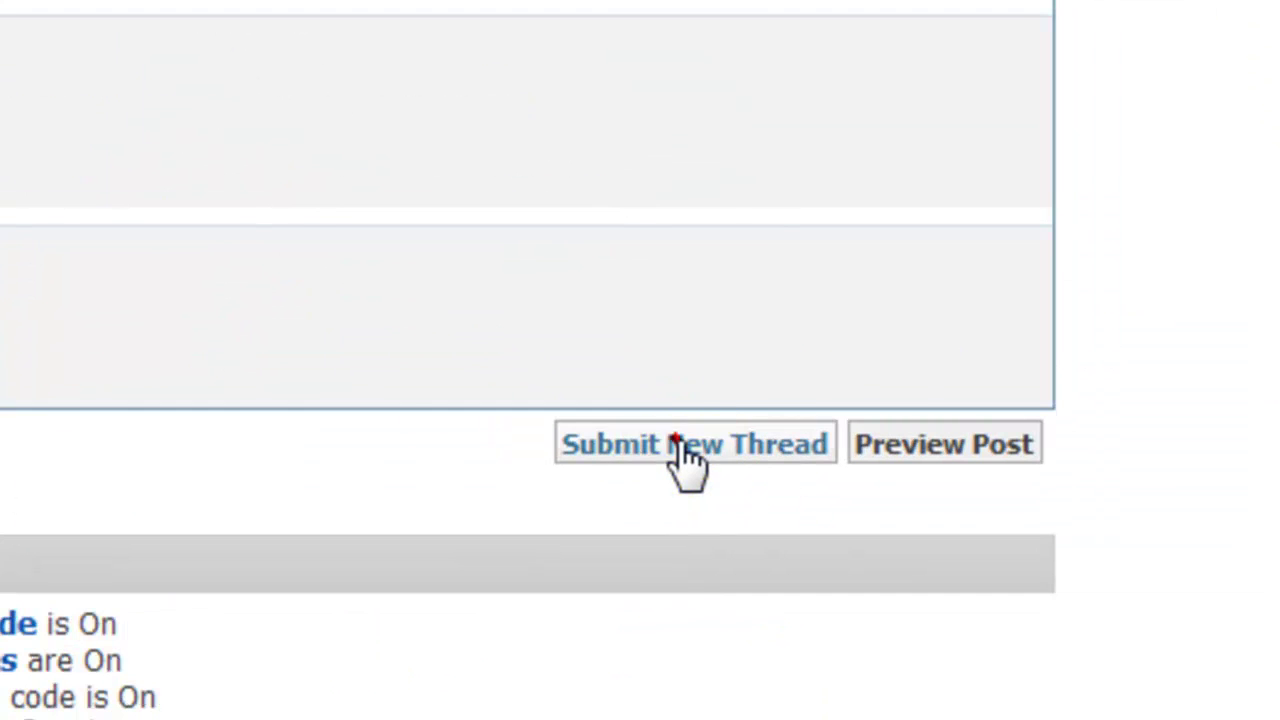
Submit the new thread and enter "Ka hmel a tha em?" as the poll question.
left_click(982, 391)
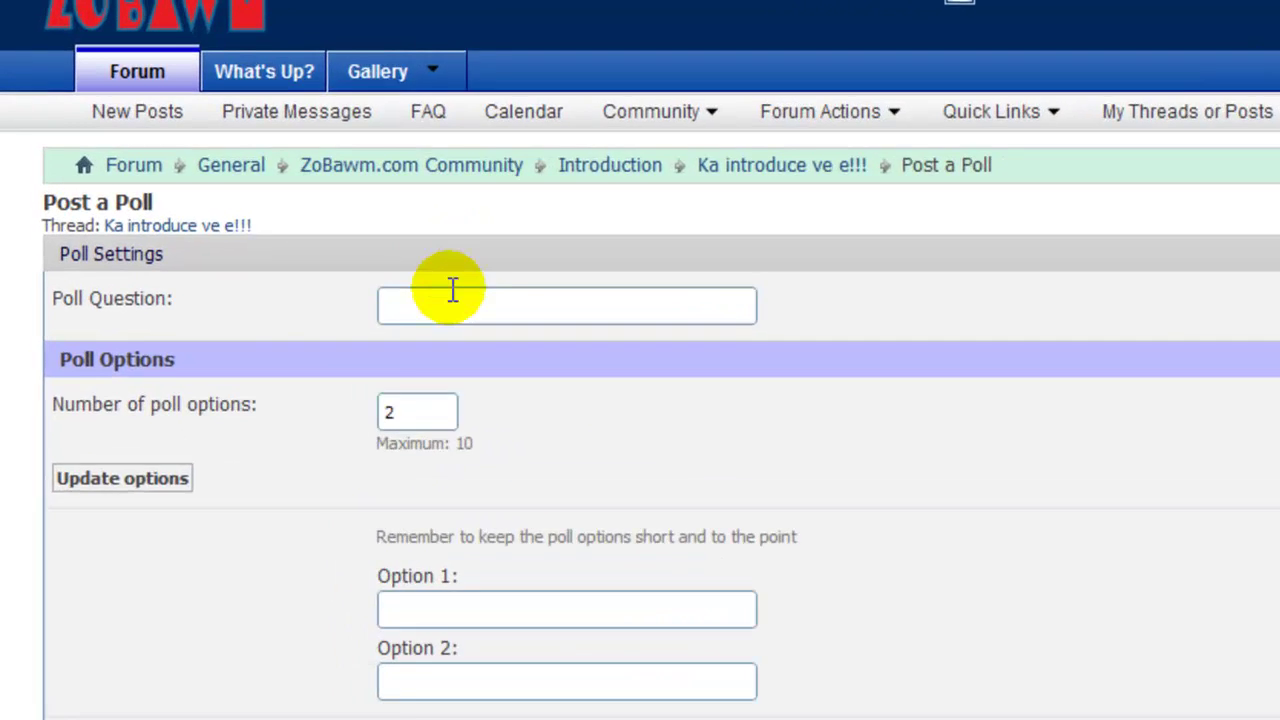
left_click(387, 248)
type("Ka hmel a tha em?")
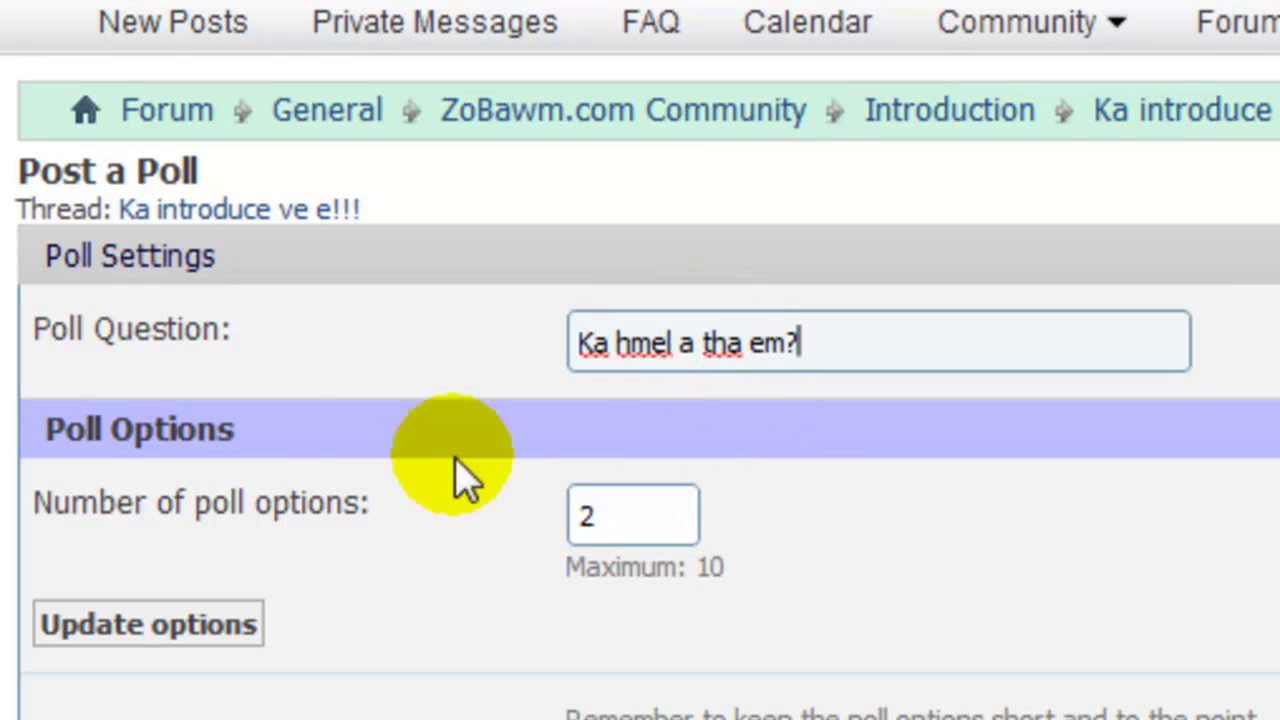
left_click_drag(30, 330, 318, 370)
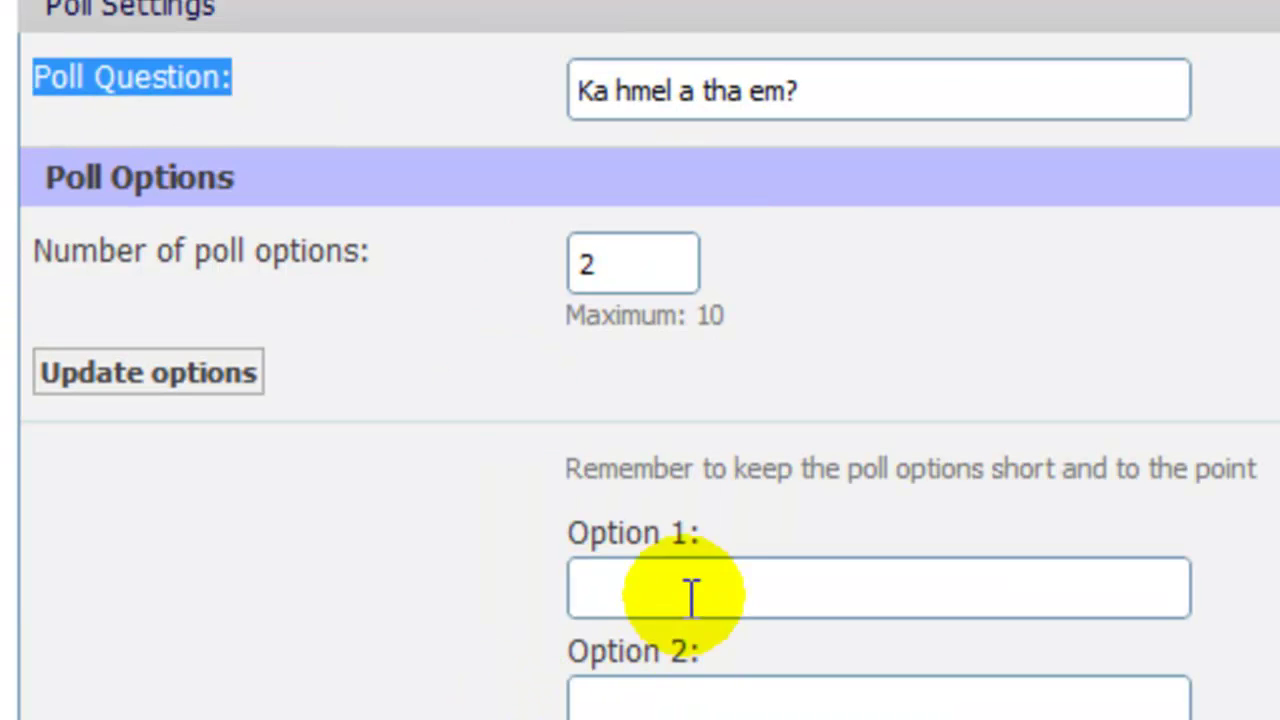
Enter "tha" and "tha lo" as the two poll options and submit the poll with a timeout of 30 days.
left_click(680, 591)
type("tha")
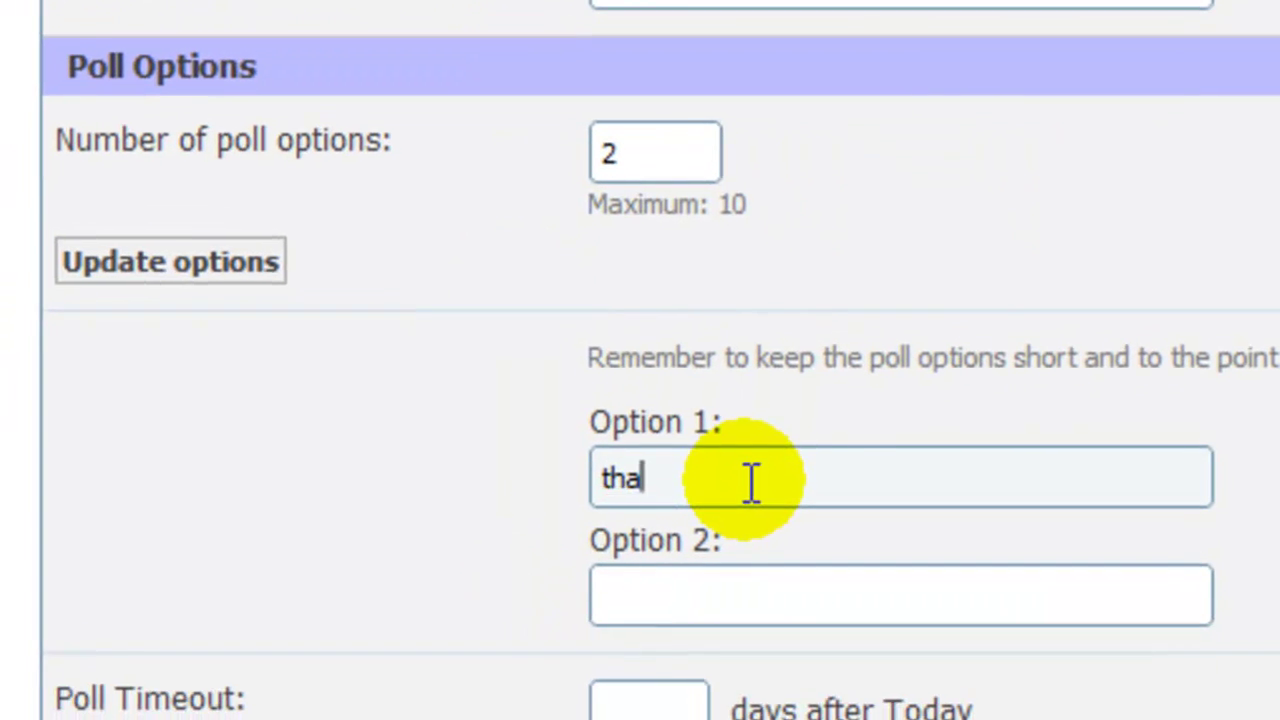
key("Tab")
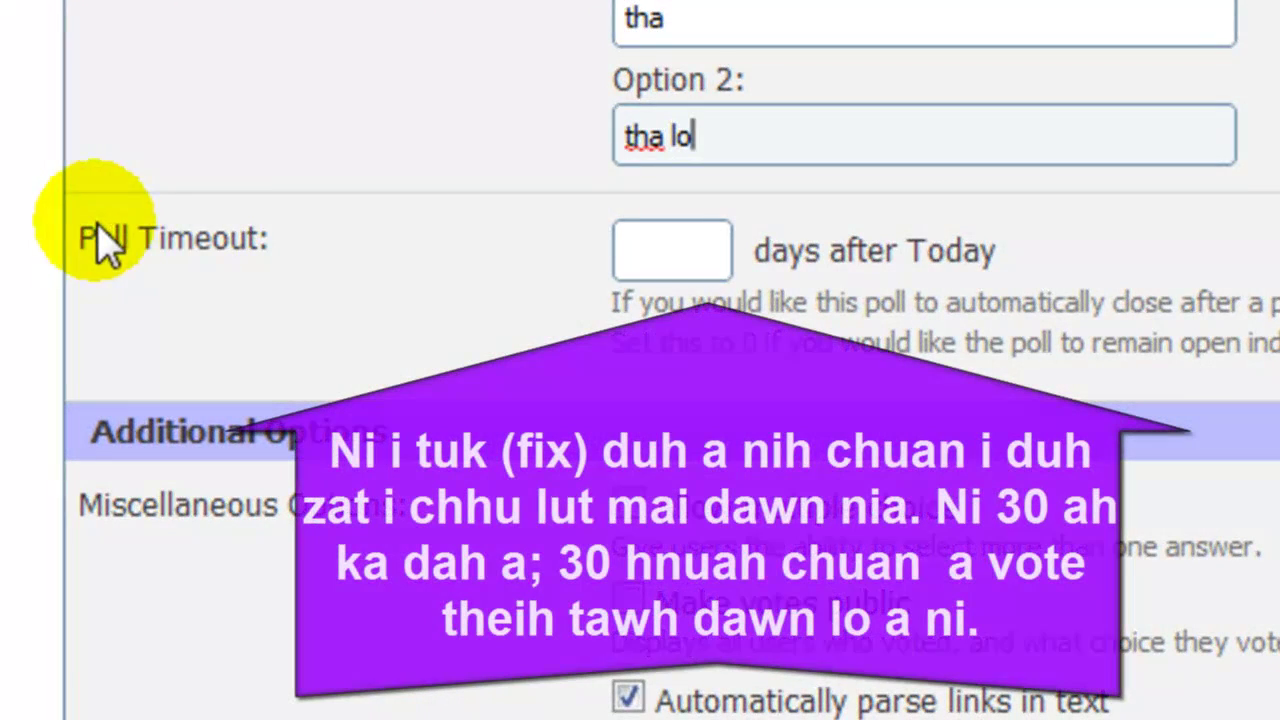
left_click(662, 248)
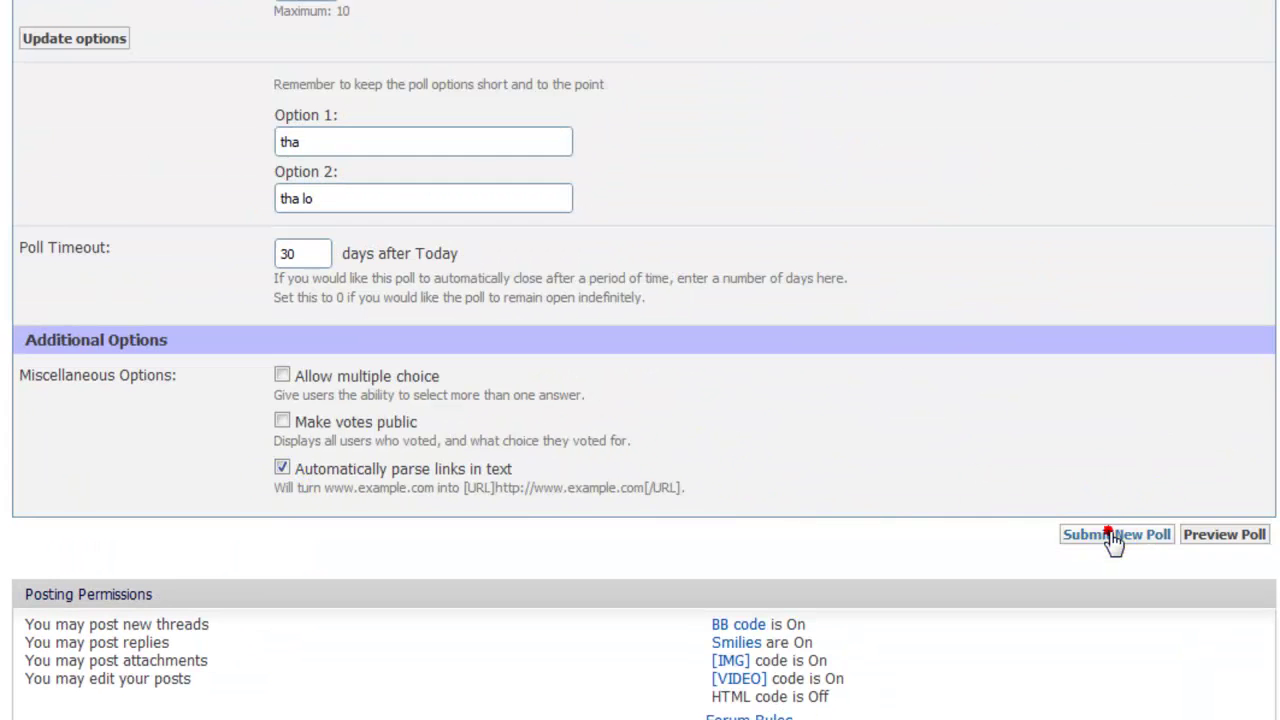
left_click(1113, 538)
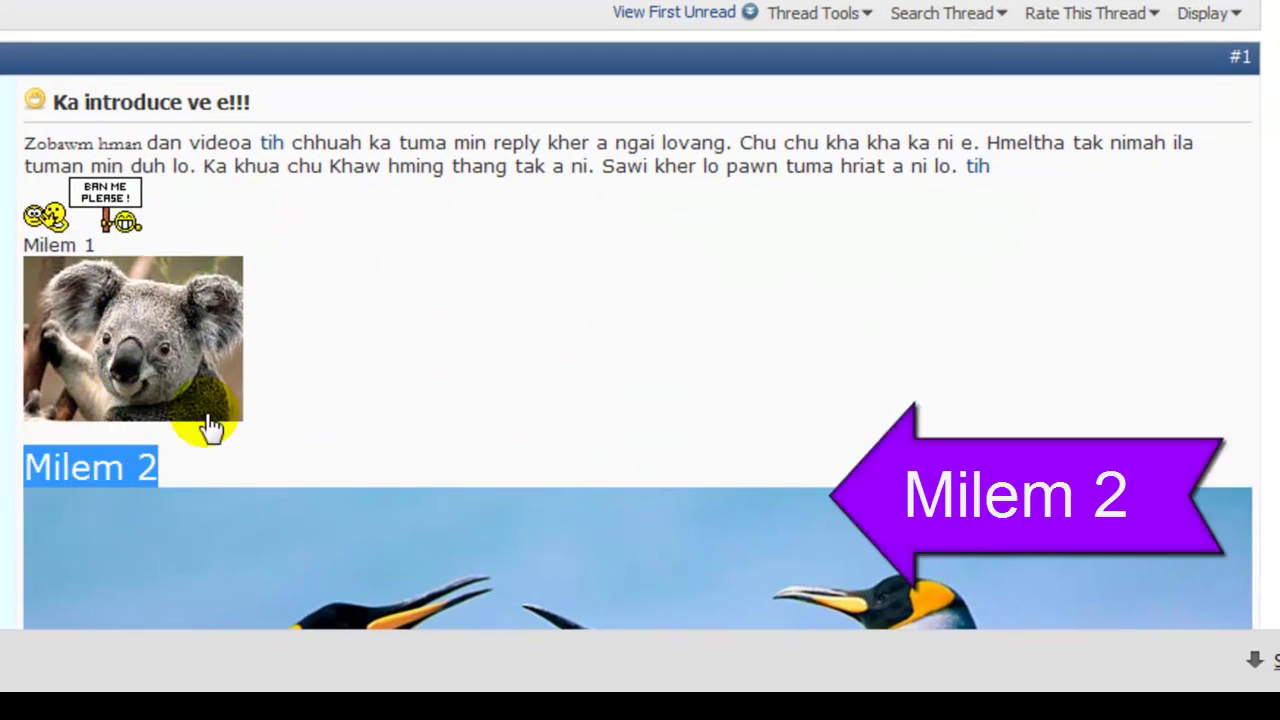
Review the published introduction post from its inserted images down to the YouTube video and HTML code block.
scroll(194, 391, "down", 10)
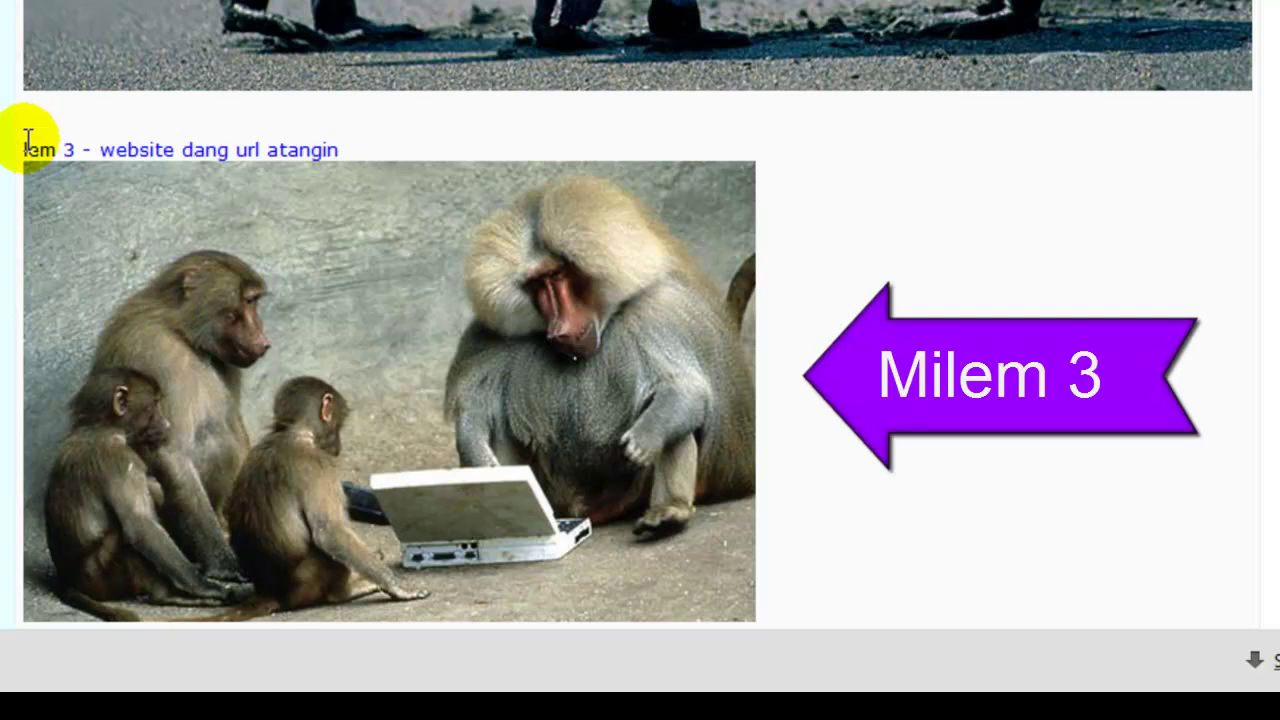
left_click_drag(23, 137, 346, 137)
scroll(355, 207, "down", 5)
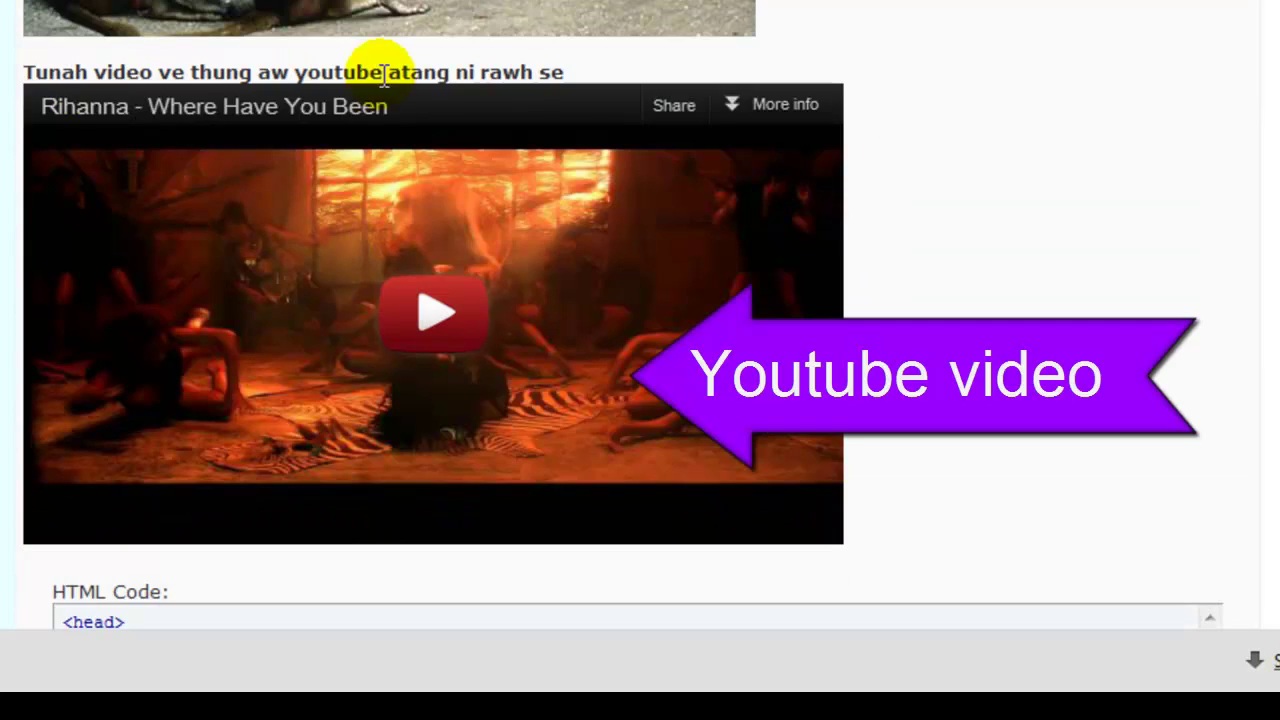
scroll(383, 75, "down", 3)
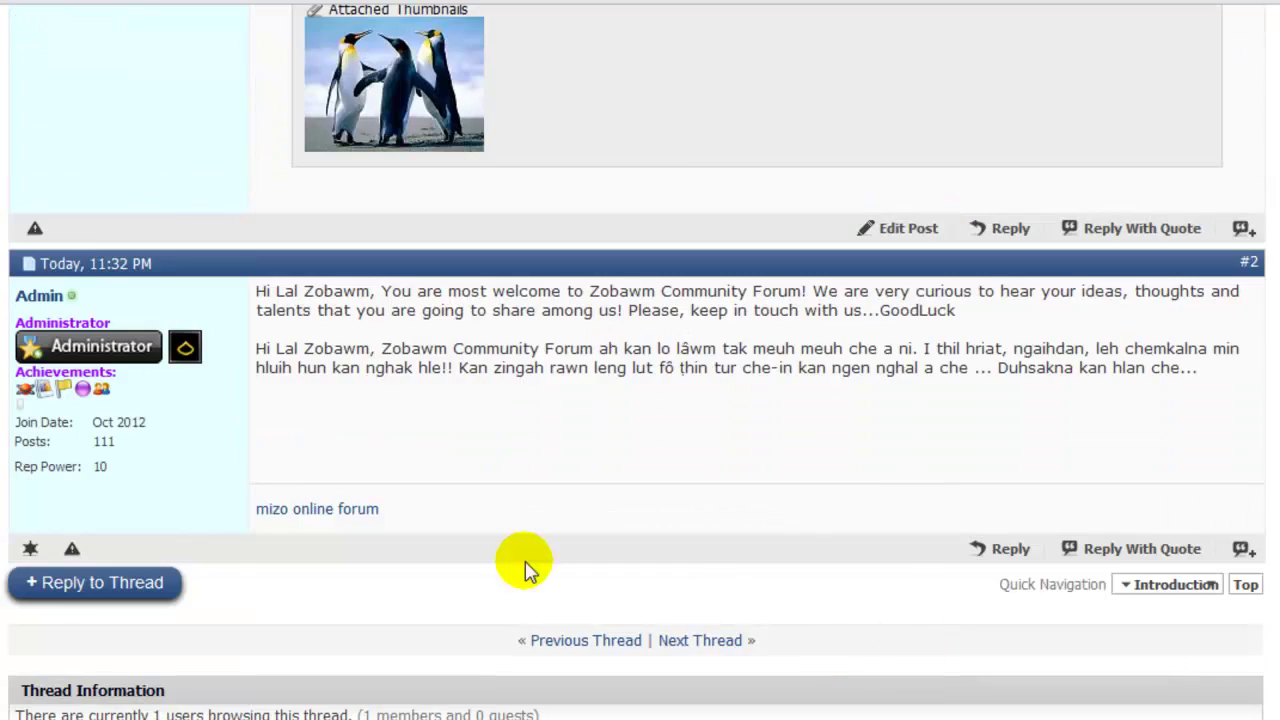
Quote the Admin's welcome post in a quick reply with the text "min reply duh suh u ka tih pawn min reply tho tho a ni maw..... pawilove... Lawm lutuk".
scroll(523, 566, "down", 3)
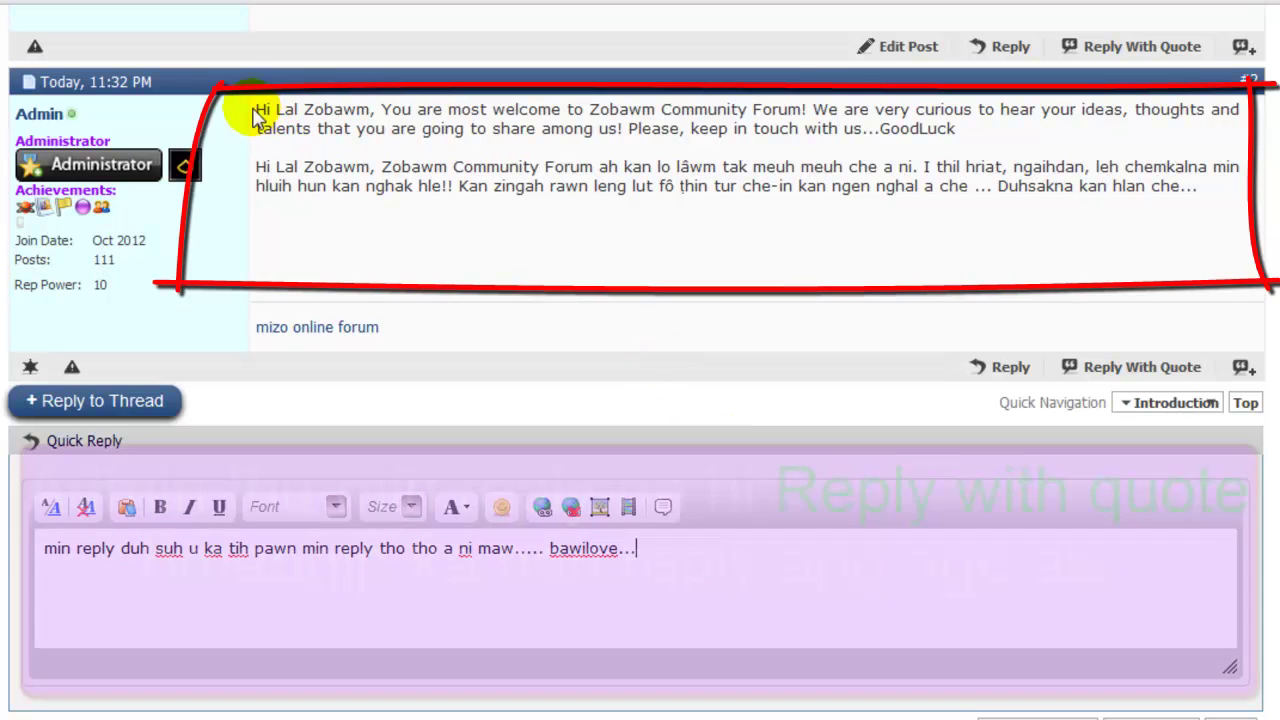
left_click_drag(255, 112, 1188, 188)
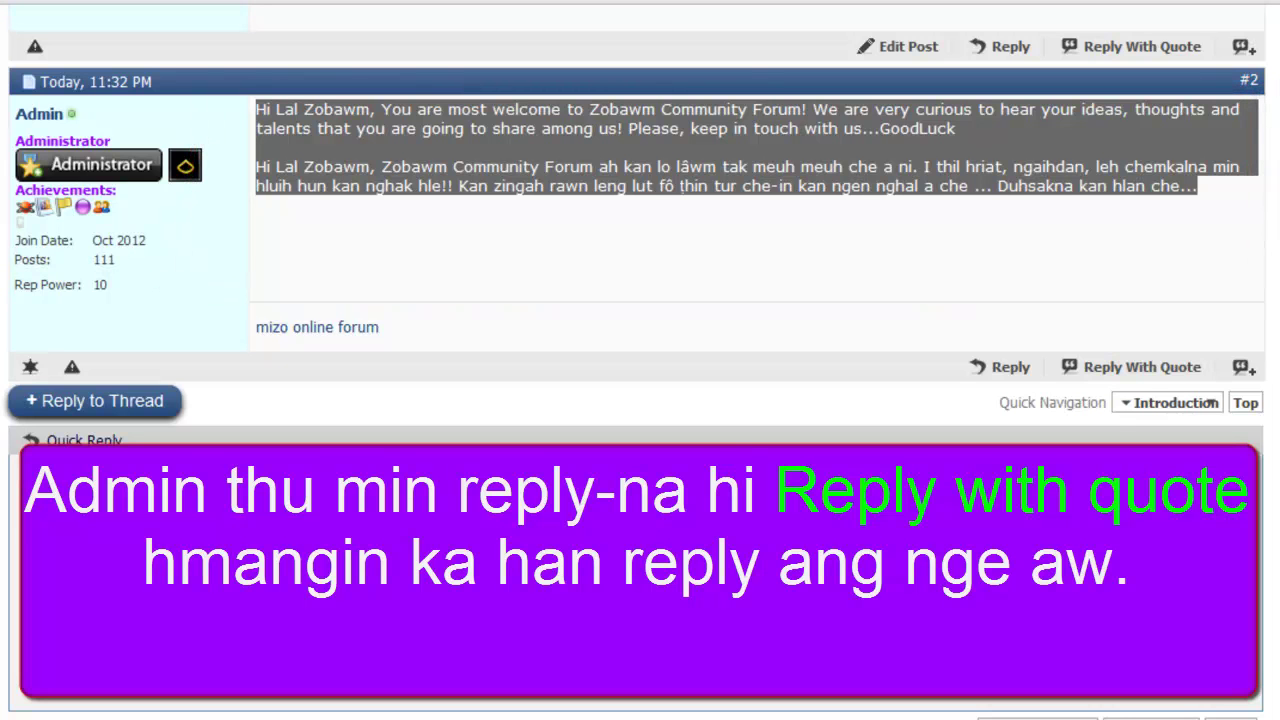
left_click(790, 330)
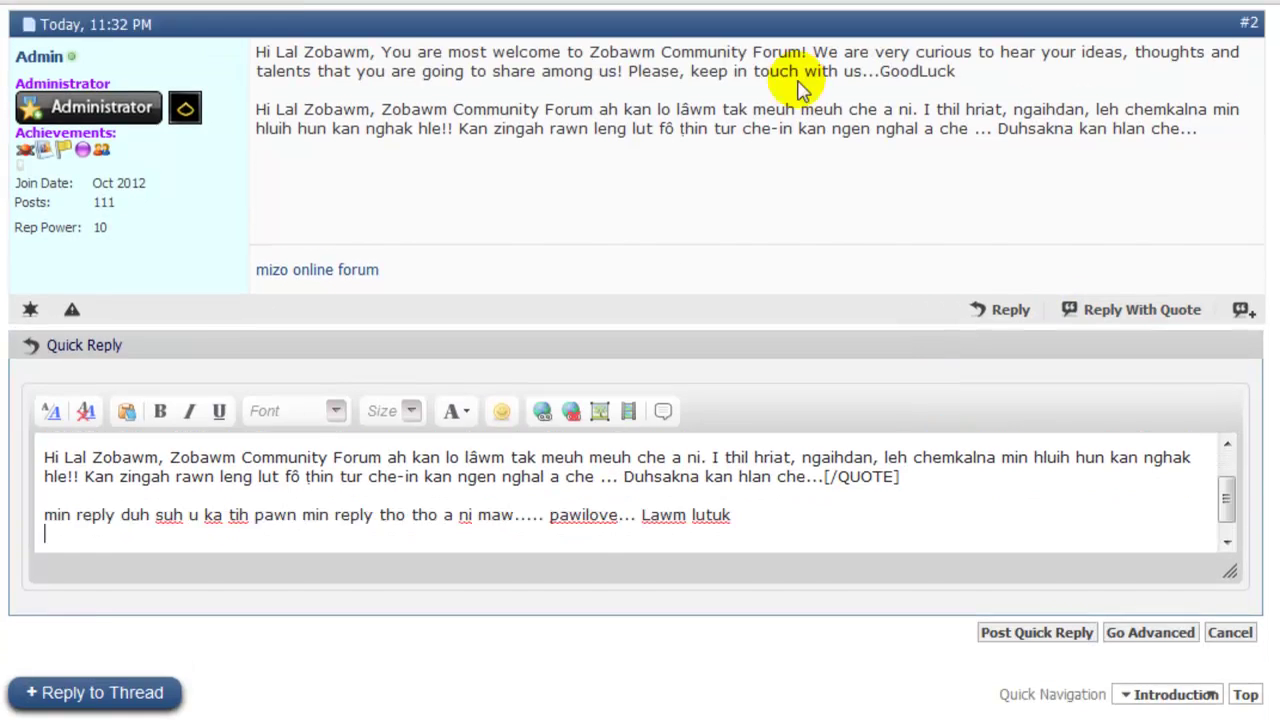
Copy the second paragraph of the Admin's welcome post and paste it below the reply text in the quick reply.
scroll(800, 86, "up", 2)
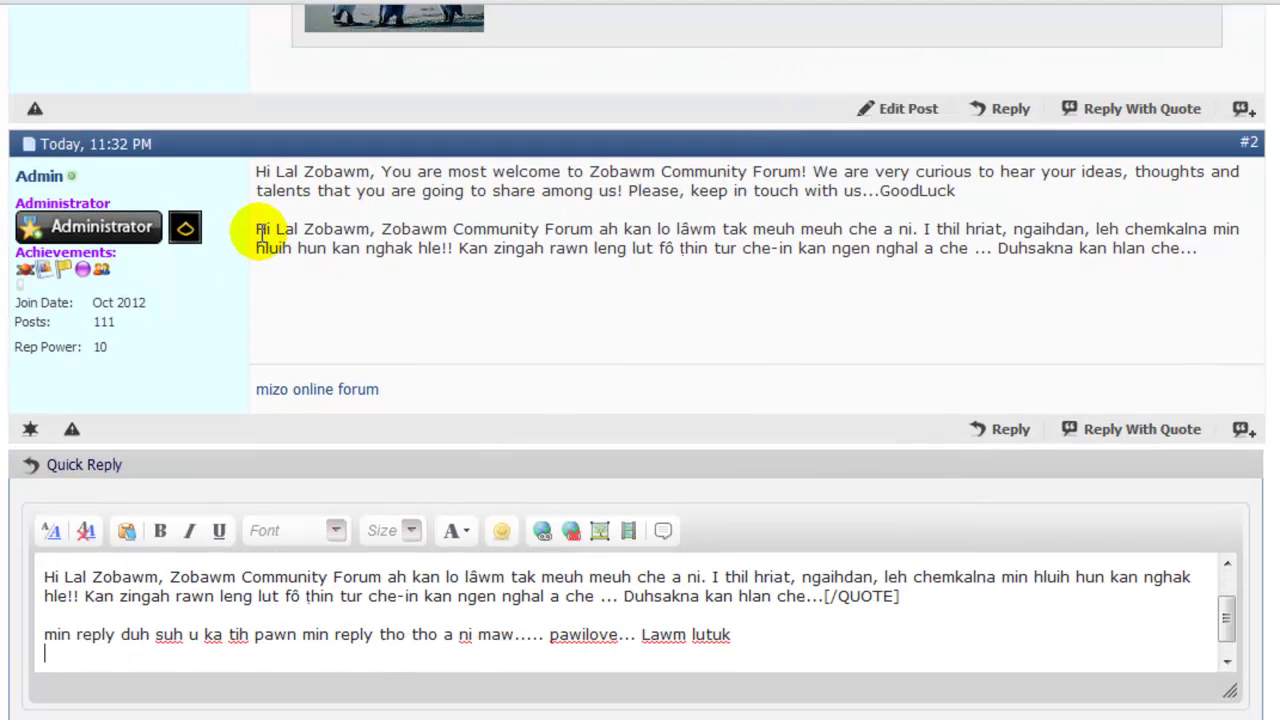
left_click_drag(257, 229, 1217, 246)
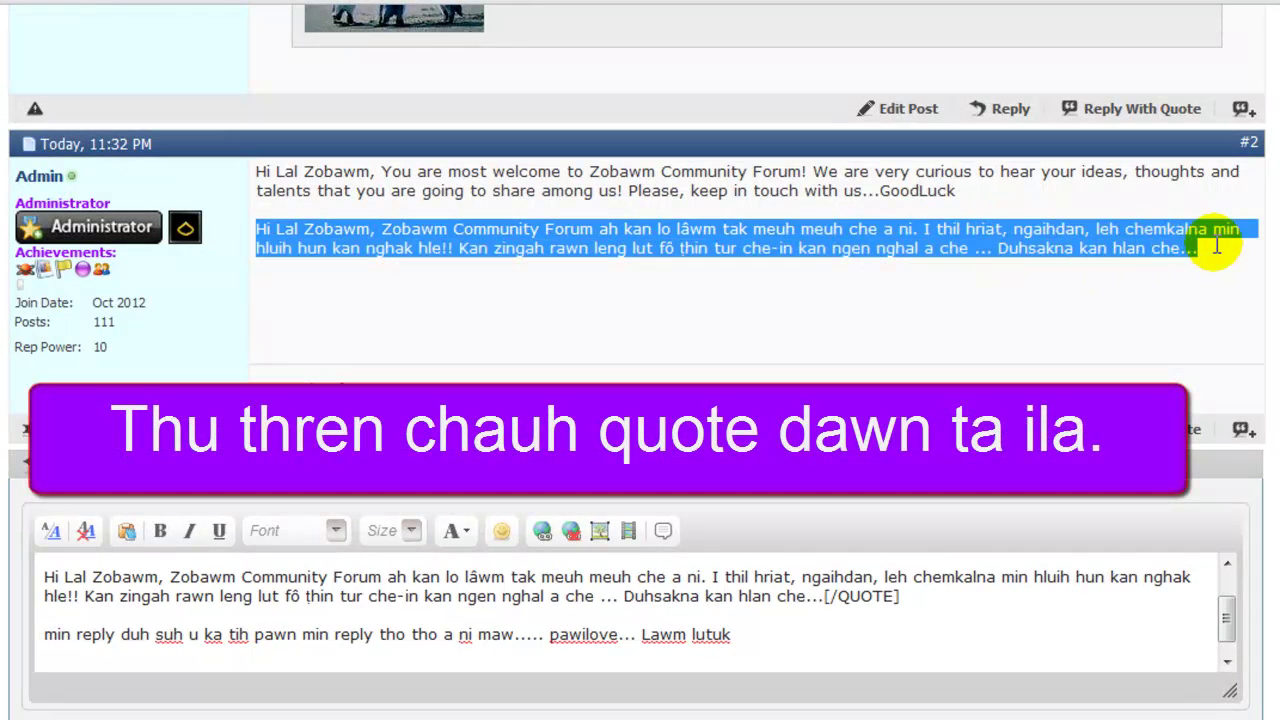
right_click(1145, 235)
left_click(957, 257)
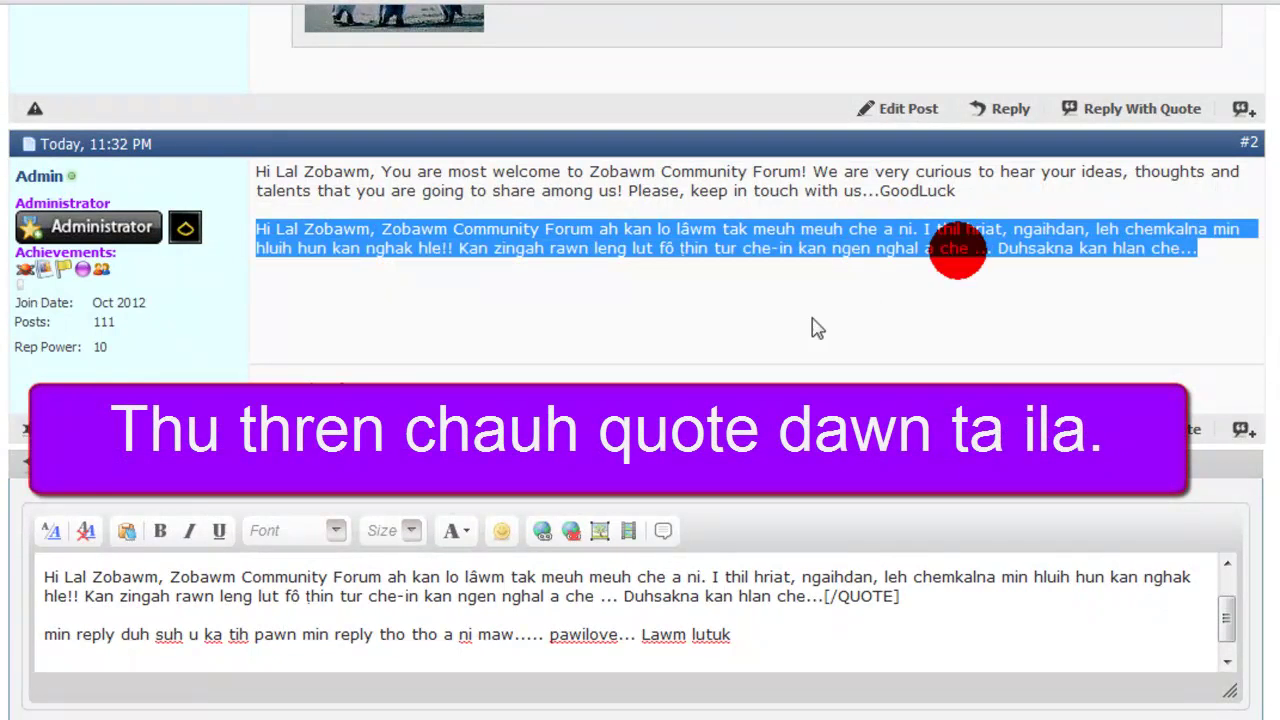
scroll(811, 323, "down", 5)
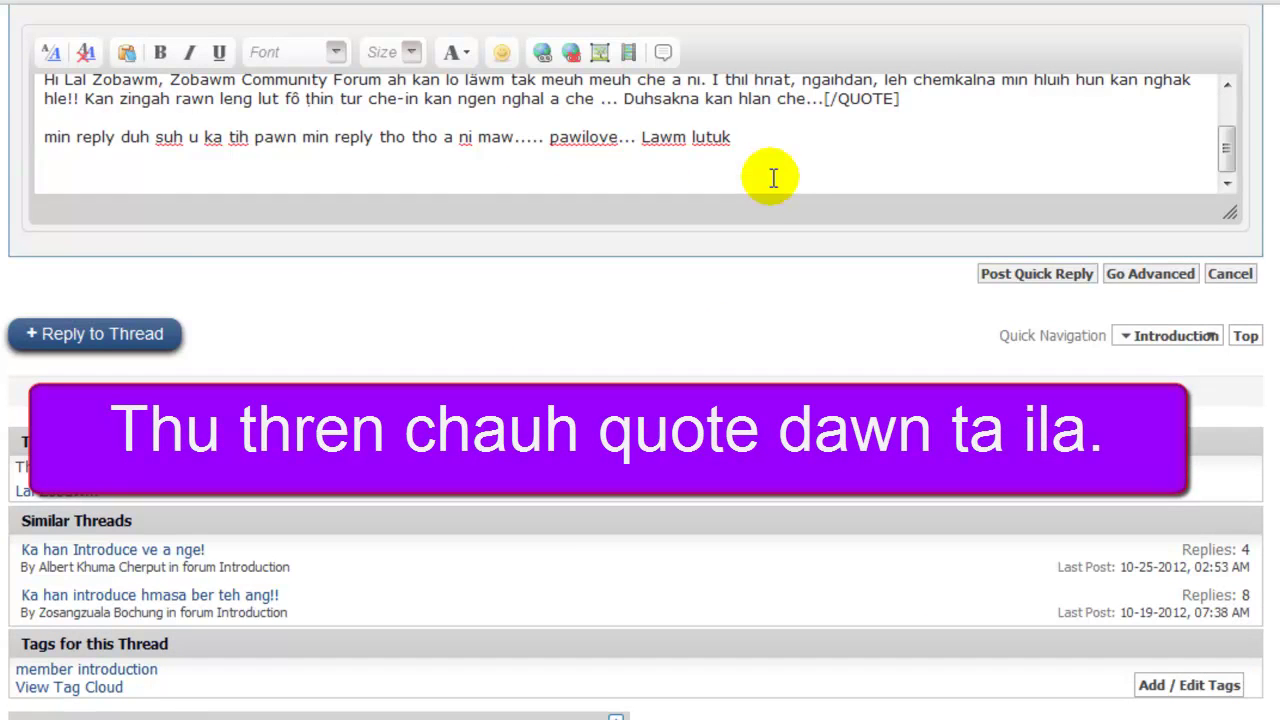
key("ctrl+v")
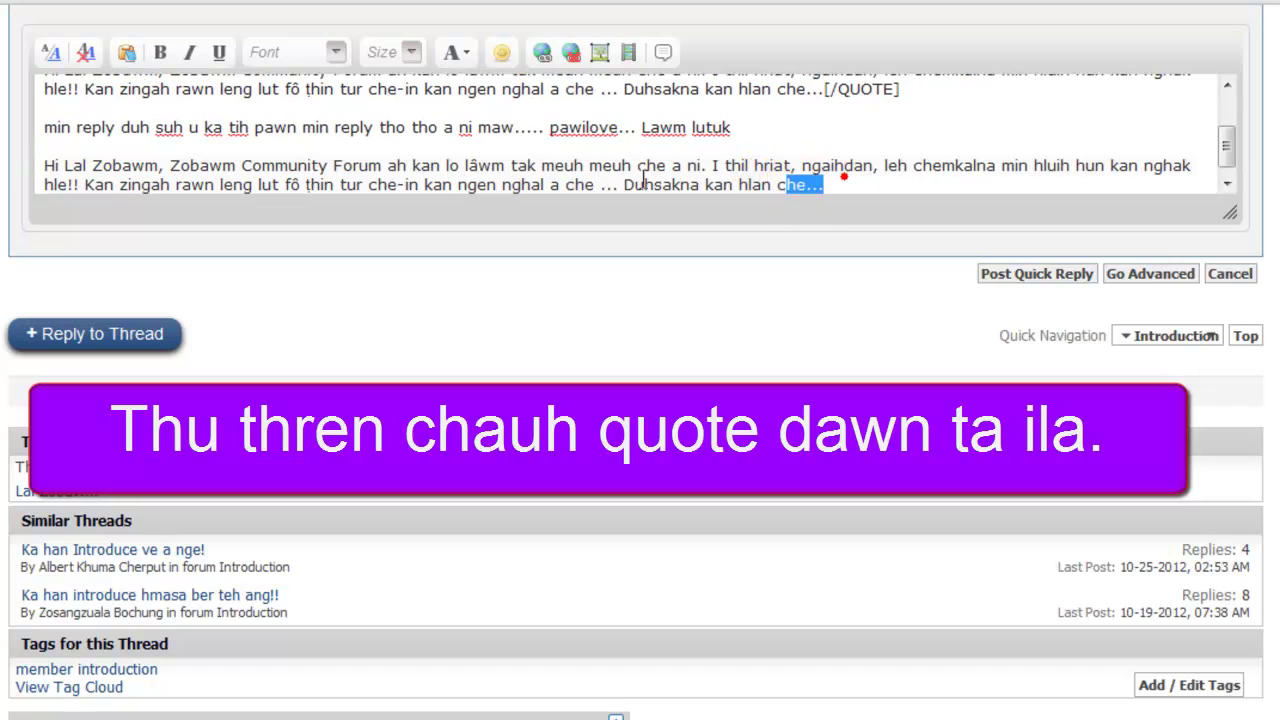
Wrap the pasted paragraph in [QUOTE] tags and post the quick reply.
left_click_drag(643, 172, 42, 166)
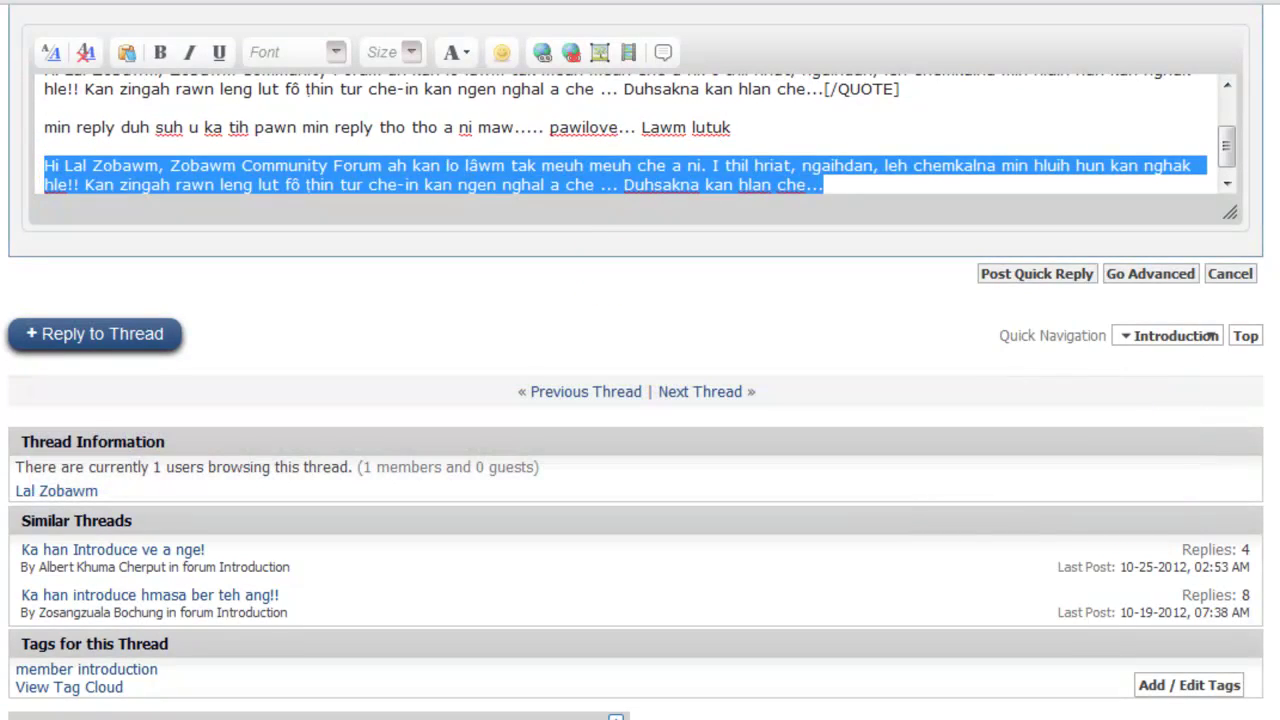
scroll(1177, 486, "up", 5)
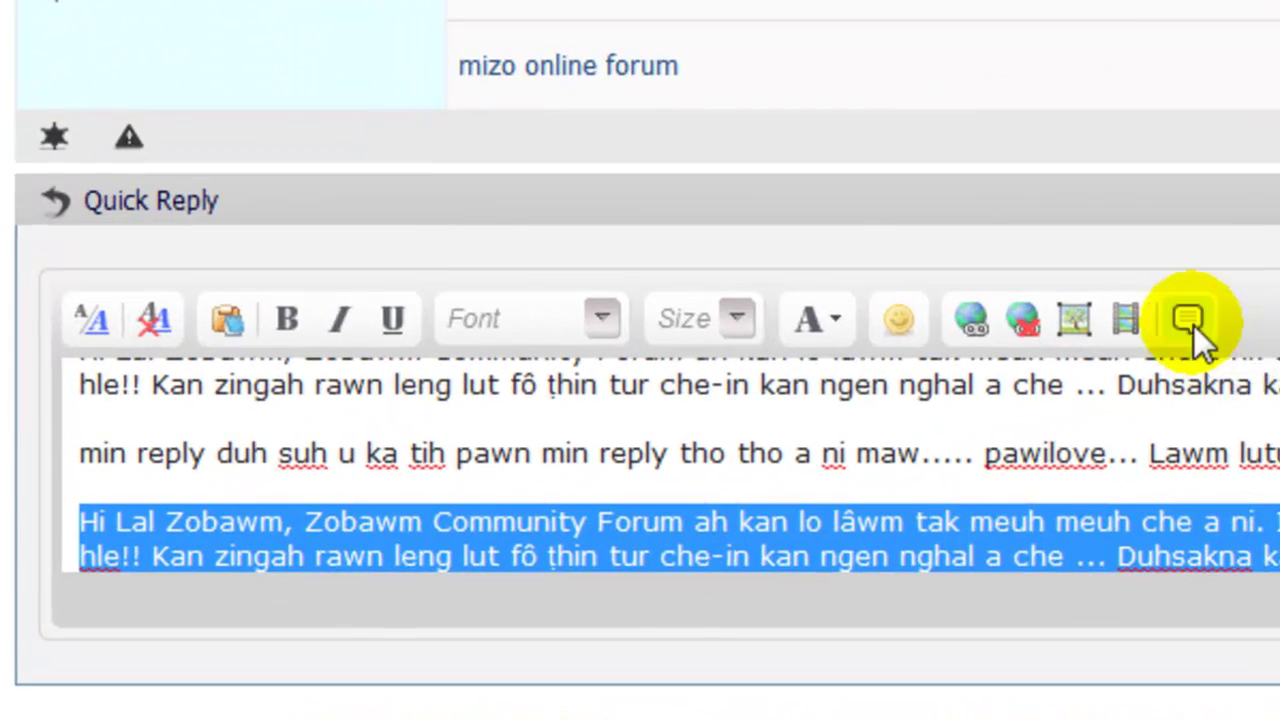
left_click(1189, 320)
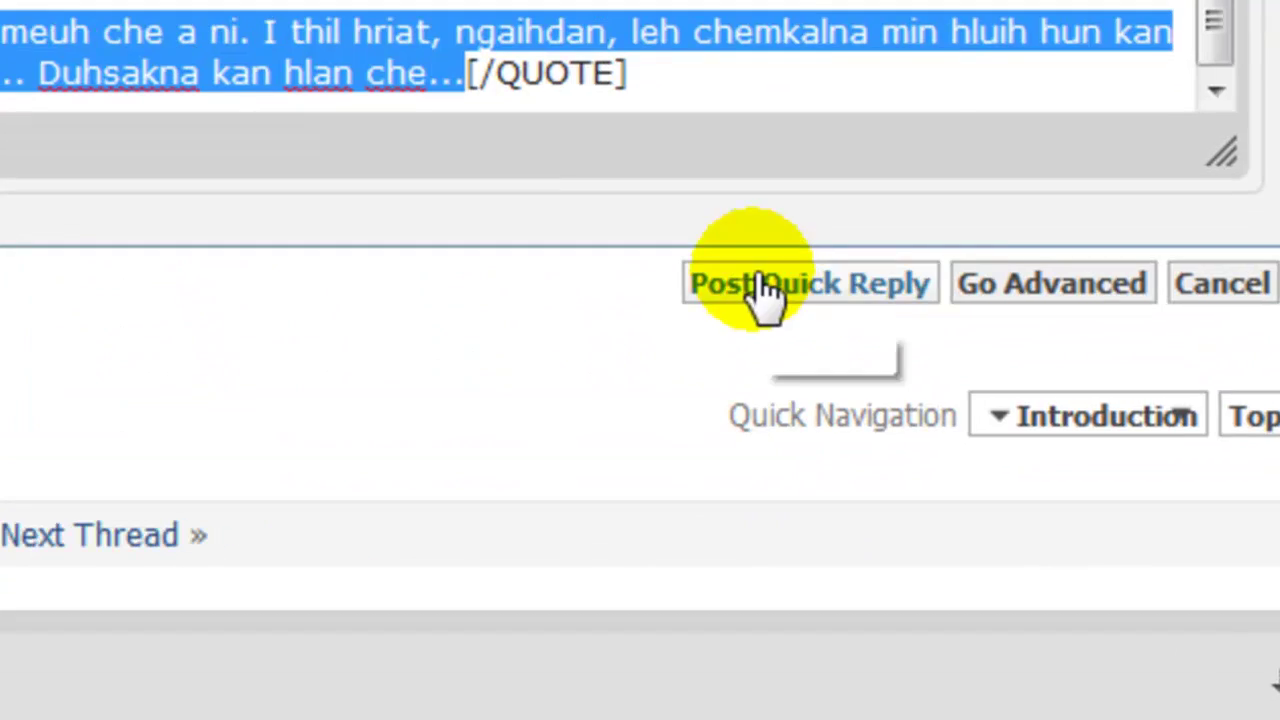
left_click(1031, 512)
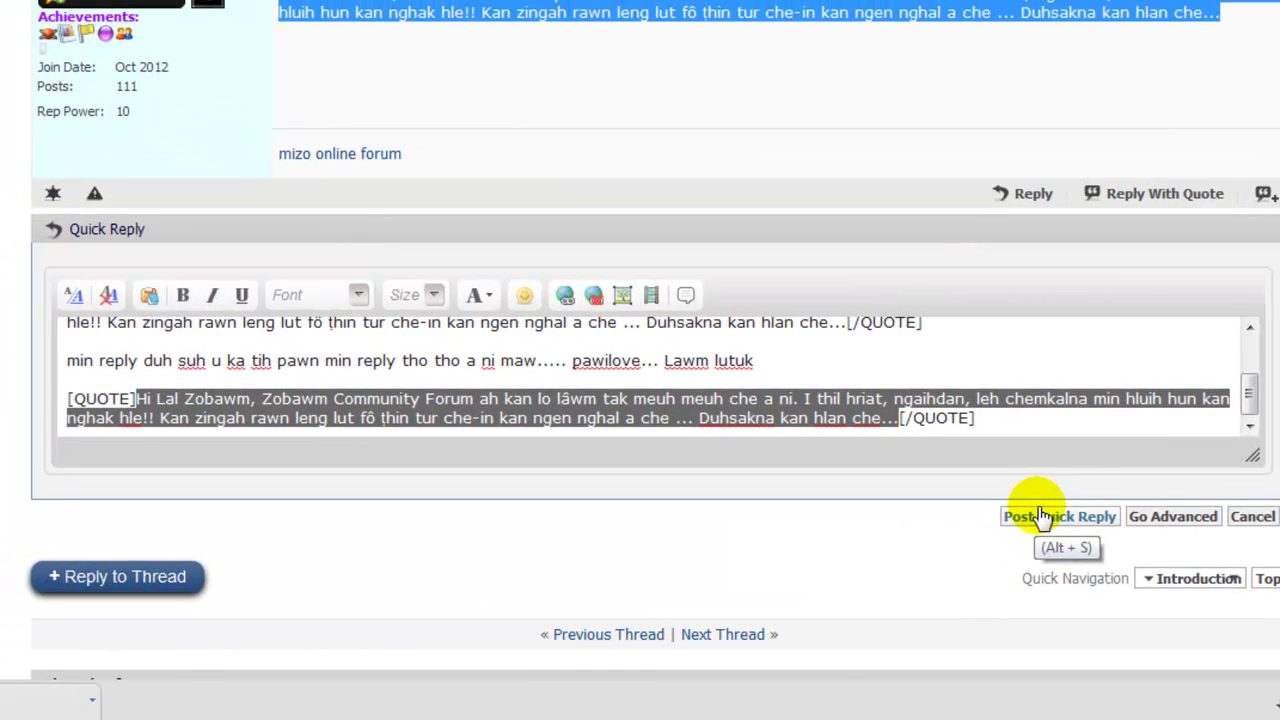
Examine the posted reply, comparing its full quote of the Admin's post with the partial quote below the text.
scroll(1040, 515, "down", 1)
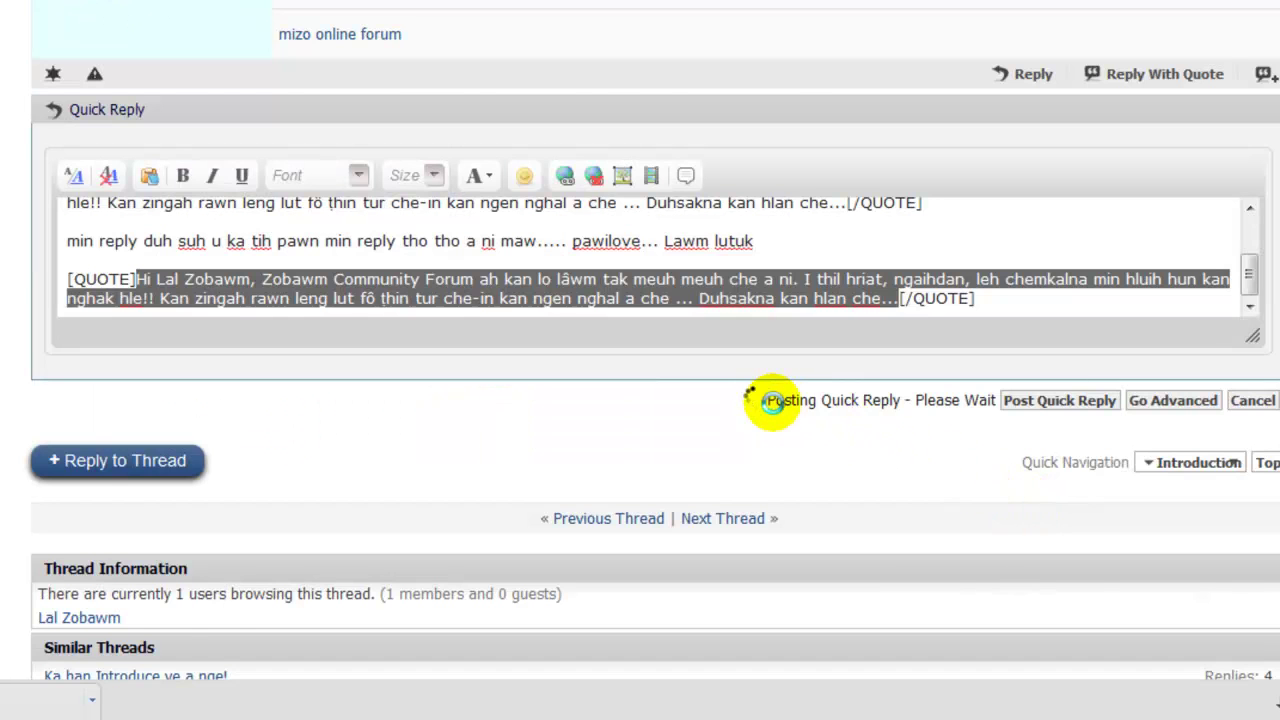
scroll(772, 400, "down", 1)
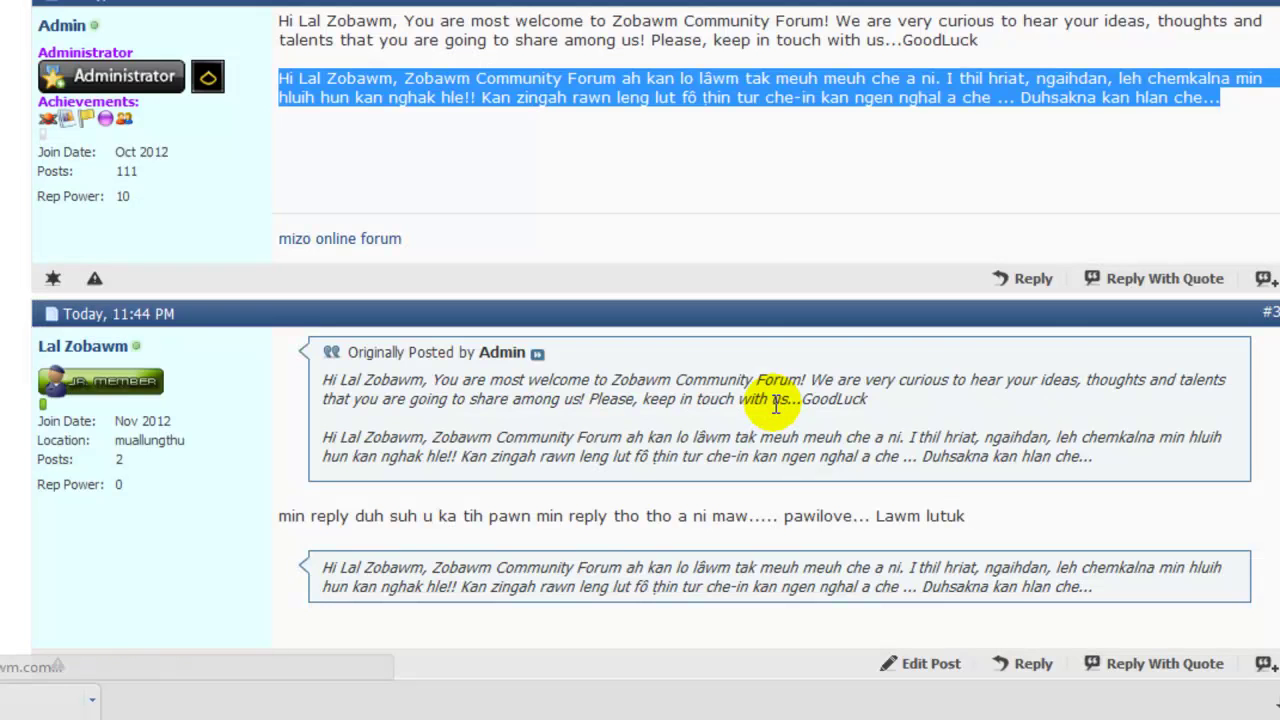
scroll(775, 405, "down", 2)
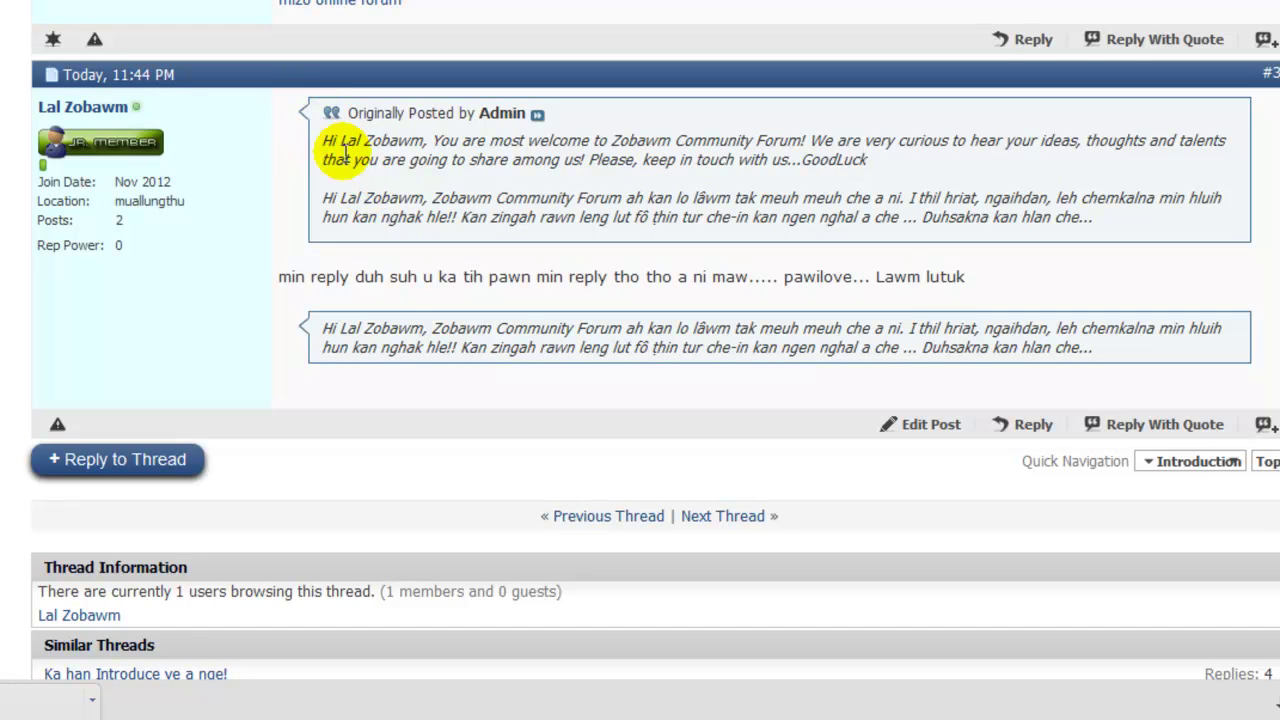
left_click_drag(318, 326, 1245, 348)
left_click(1235, 348)
scroll(1034, 200, "up", 6)
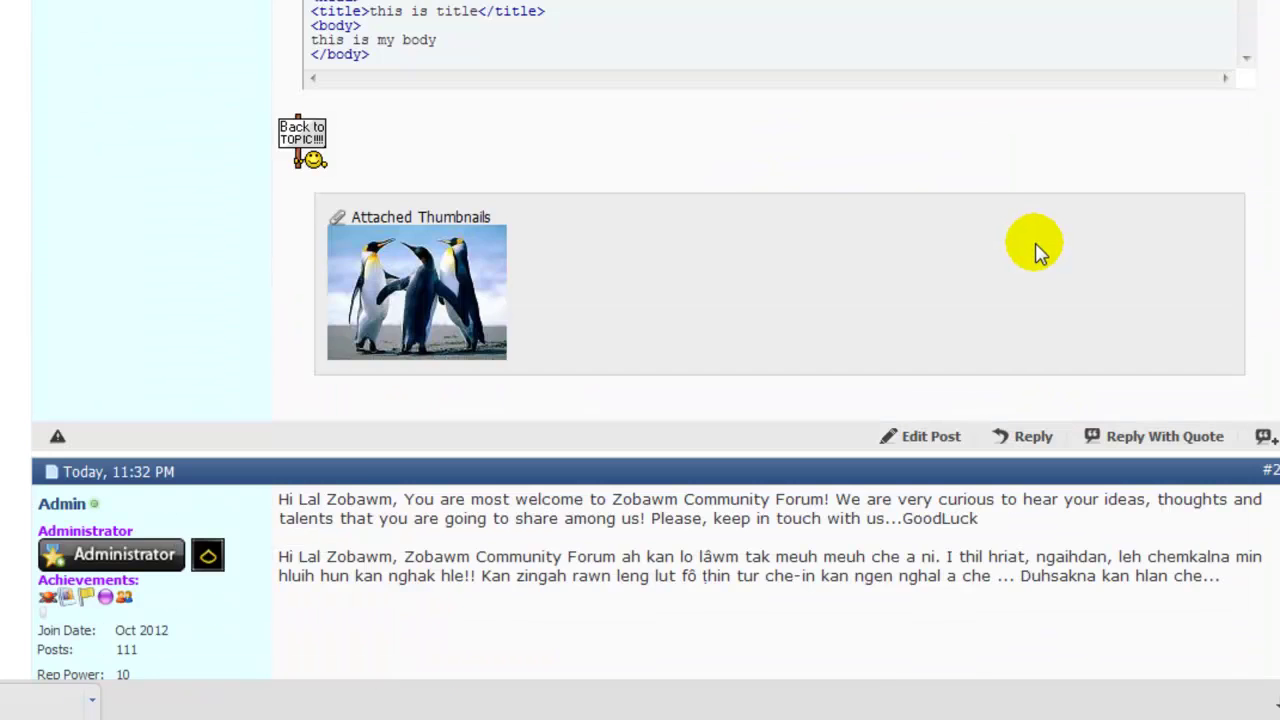